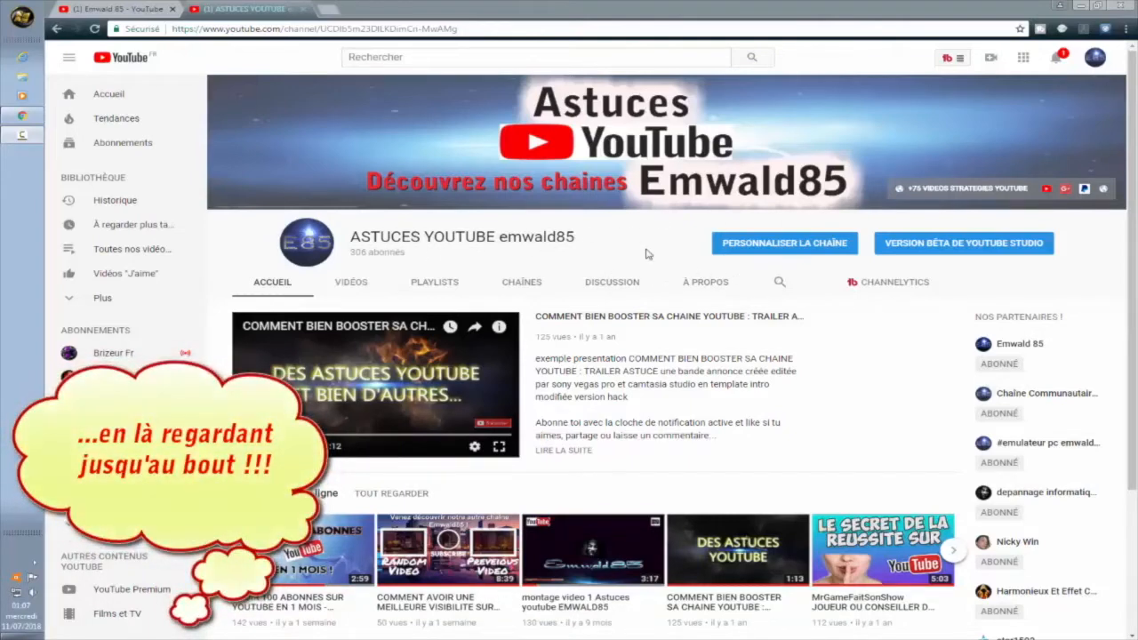
Step: View the Emwald 85 channel page, return to the ASTUCES YOUTUBE emwald85 channel and look over its home page
click(115, 9)
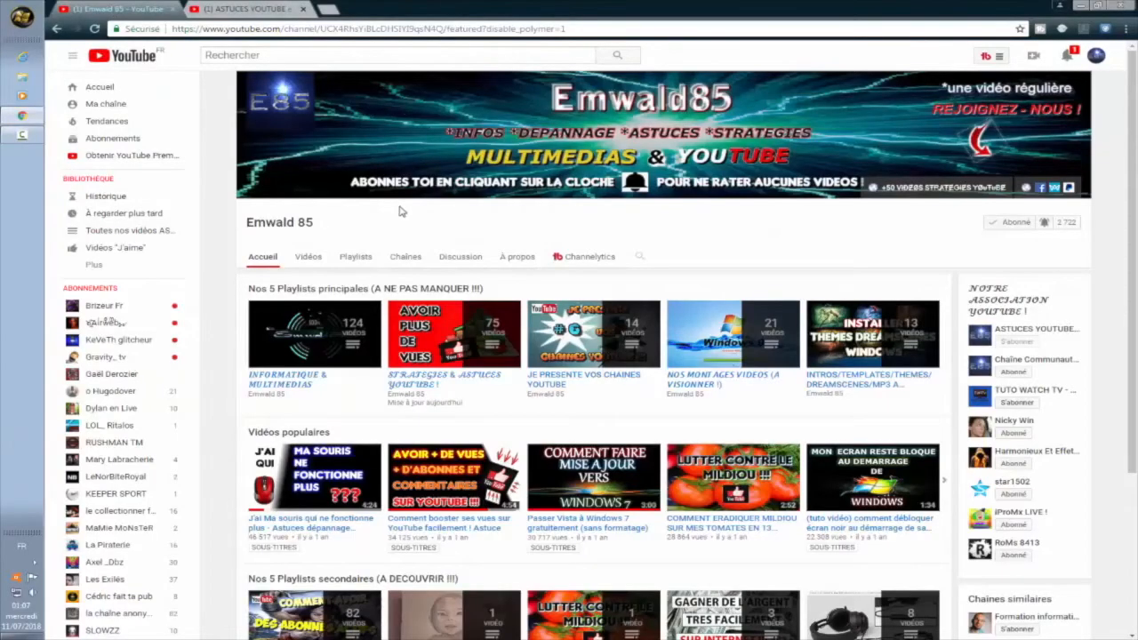
click(253, 10)
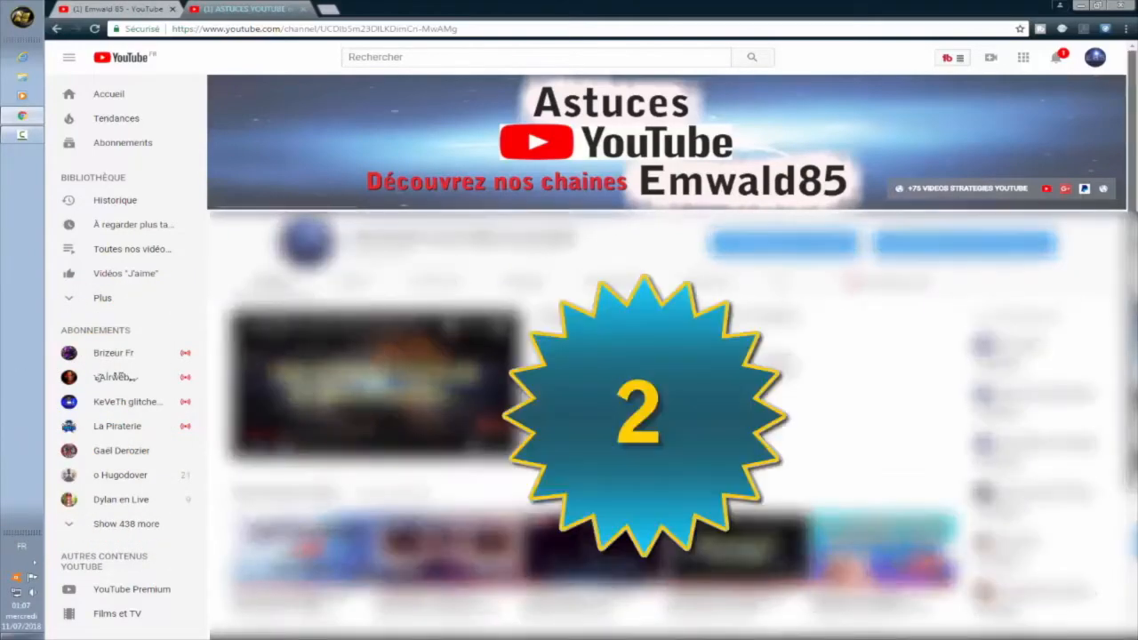
drag(1135, 278, 1130, 251)
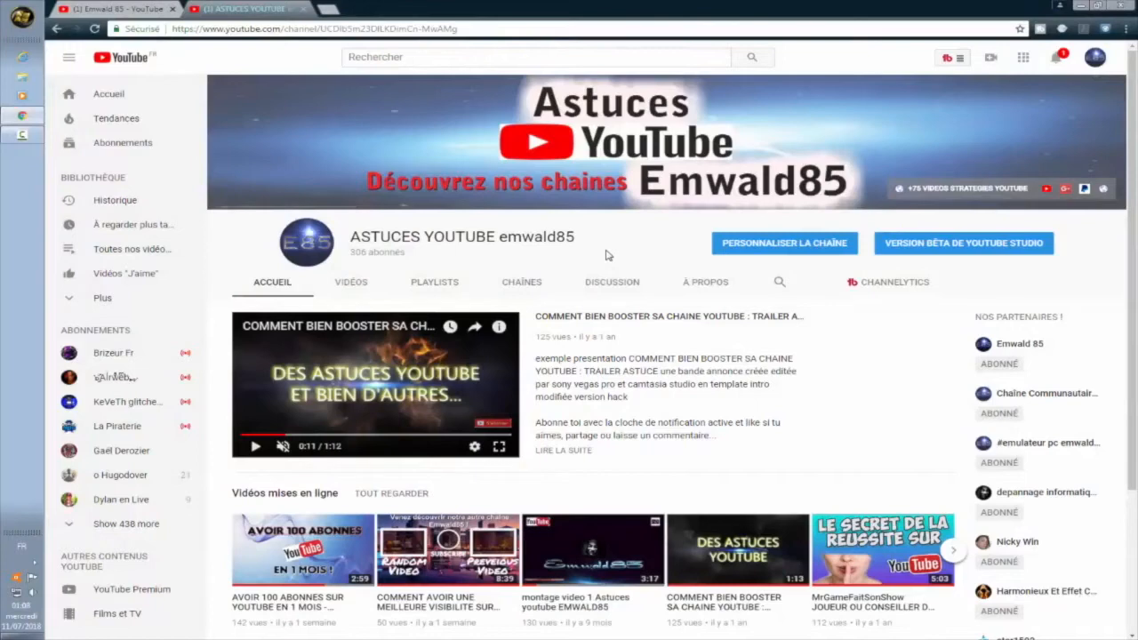
scroll(611, 256, down, 1)
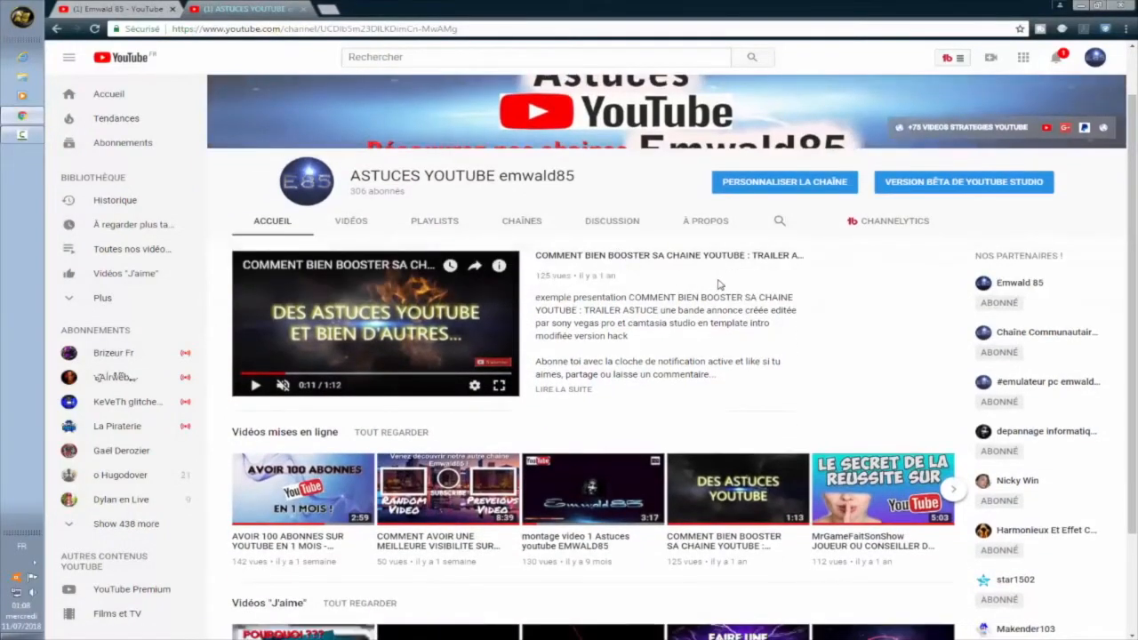
scroll(718, 284, up, 1)
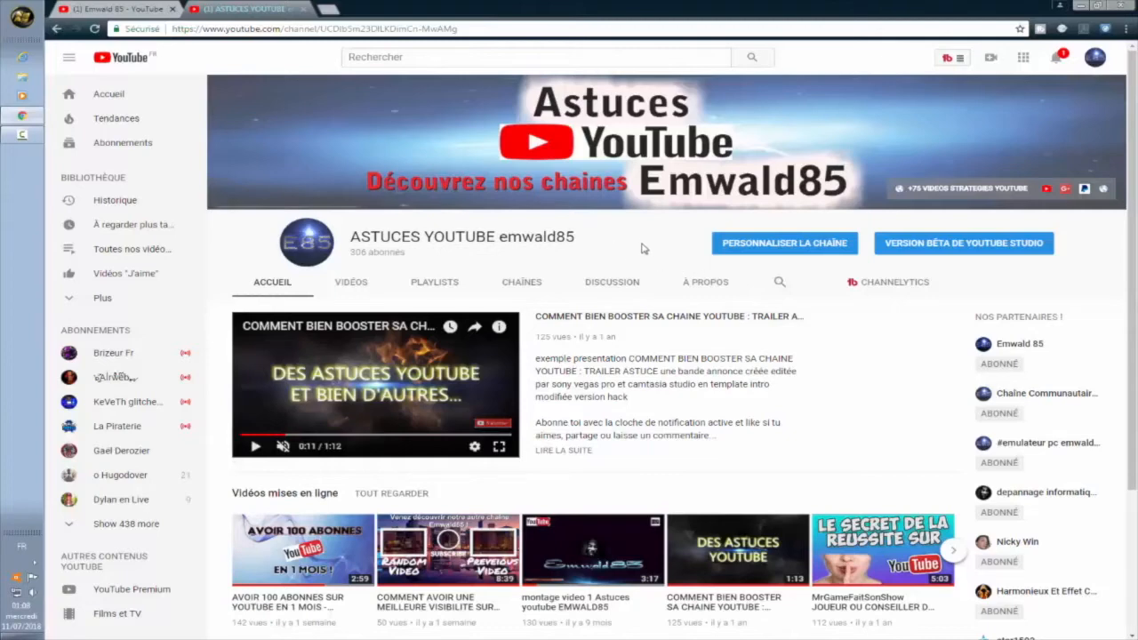
scroll(649, 253, down, 1)
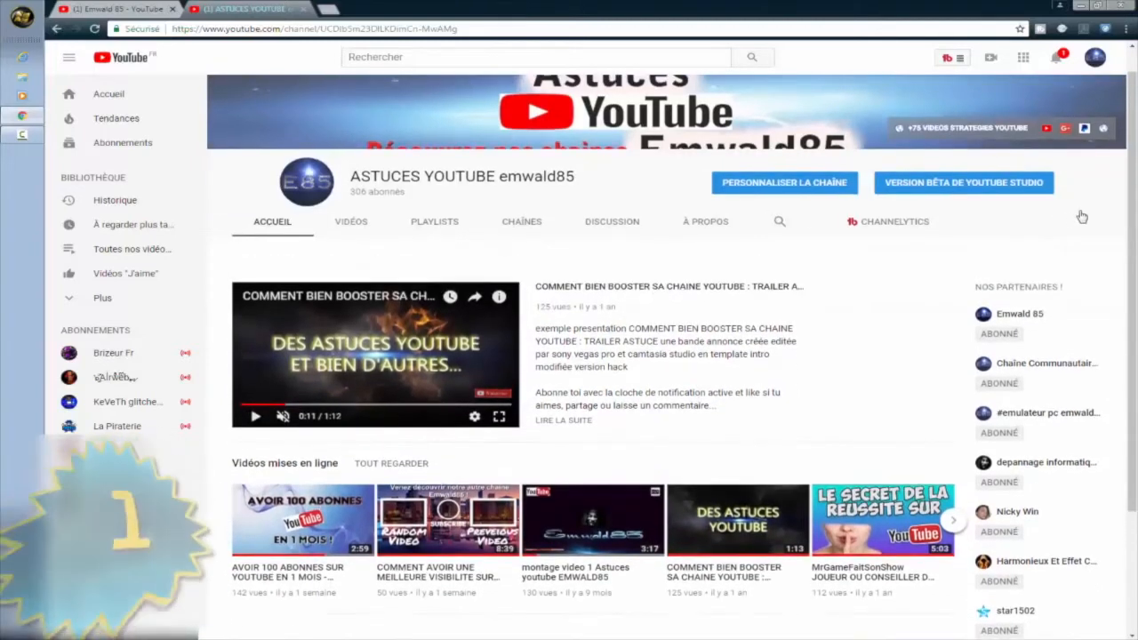
scroll(1082, 217, up, 1)
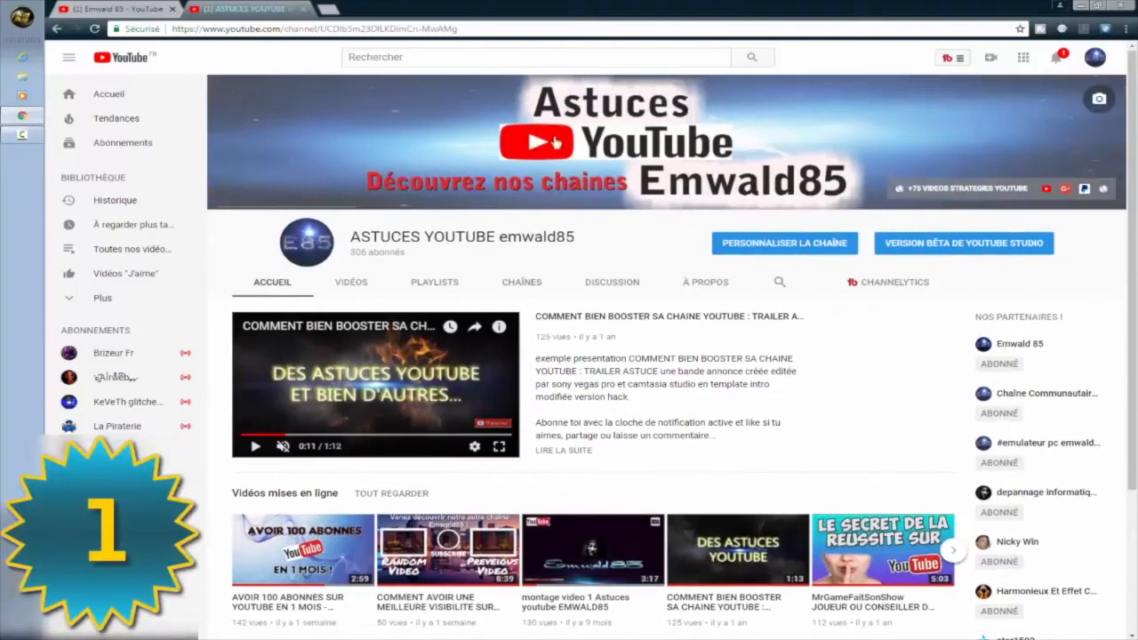
Step: Open the ASTUCES YOUTUBE emwald85 channel in customization mode and compare it with the Emwald 85 channel's uploaded videos
click(796, 250)
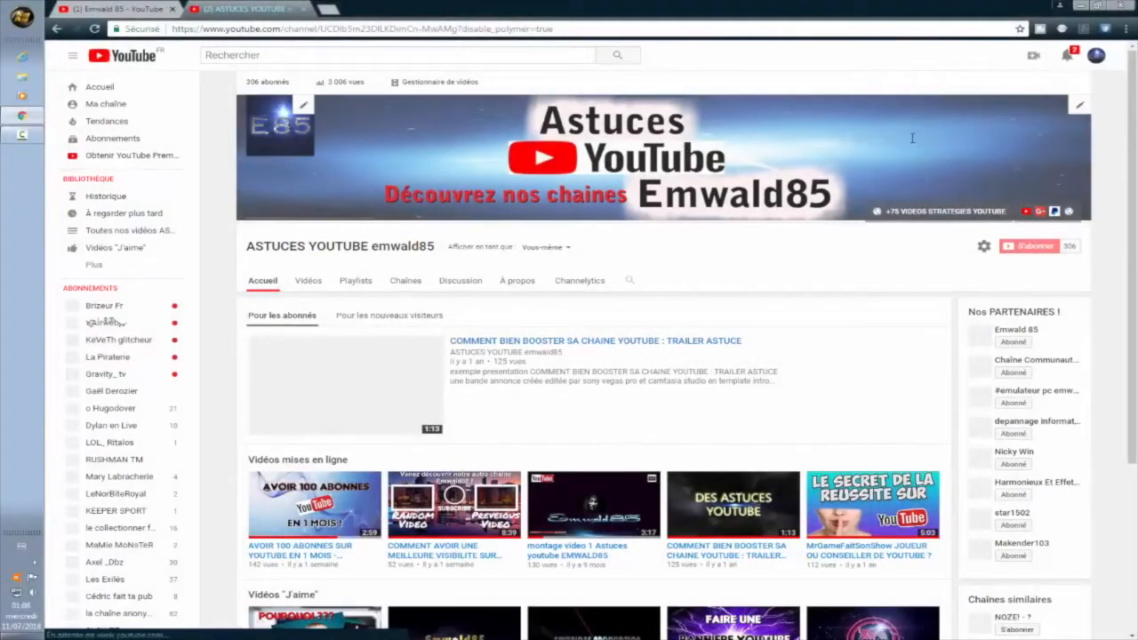
click(116, 14)
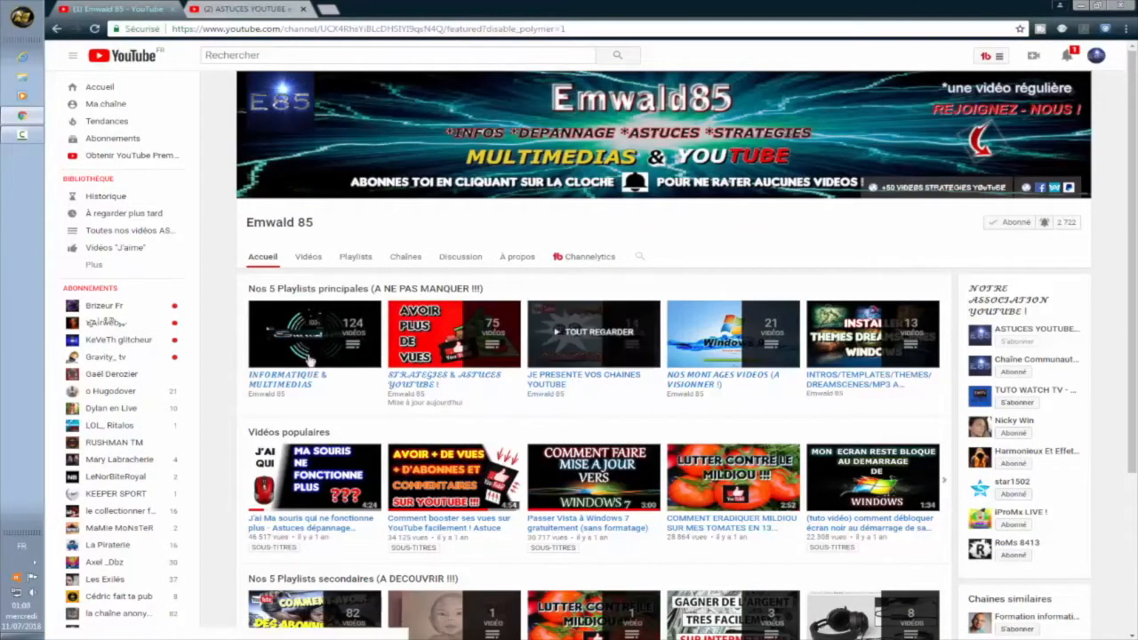
click(306, 258)
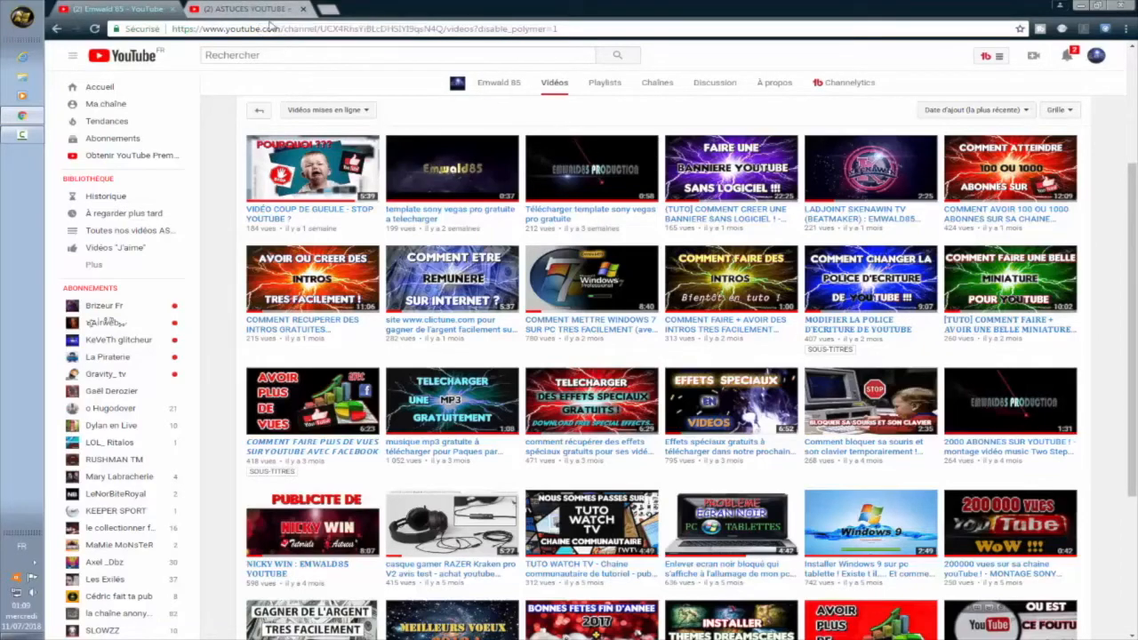
click(252, 11)
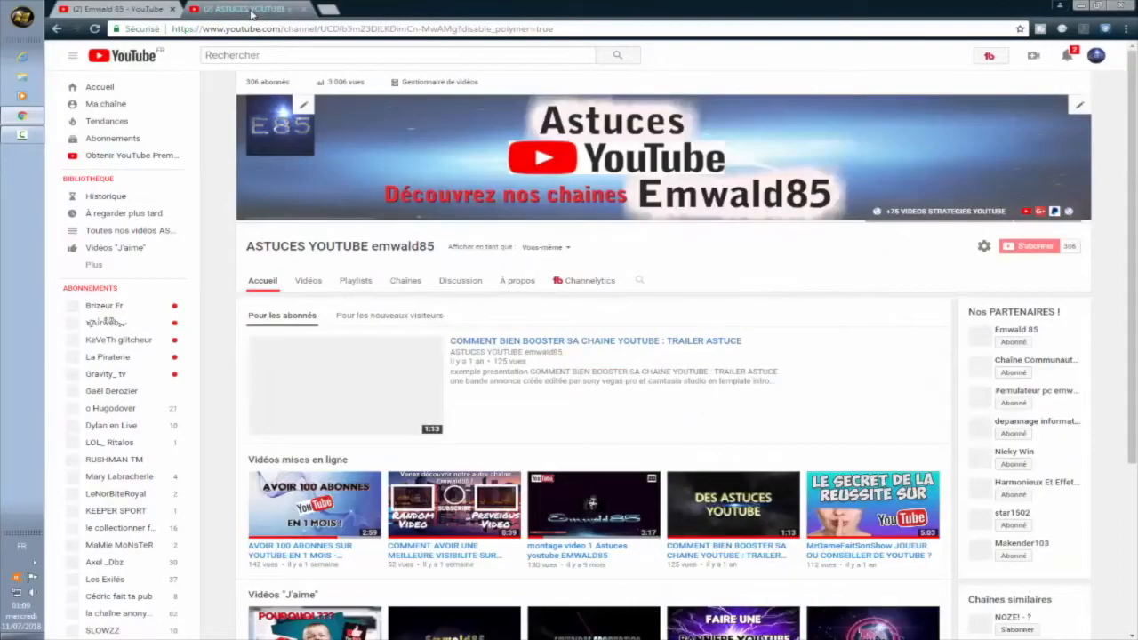
click(114, 12)
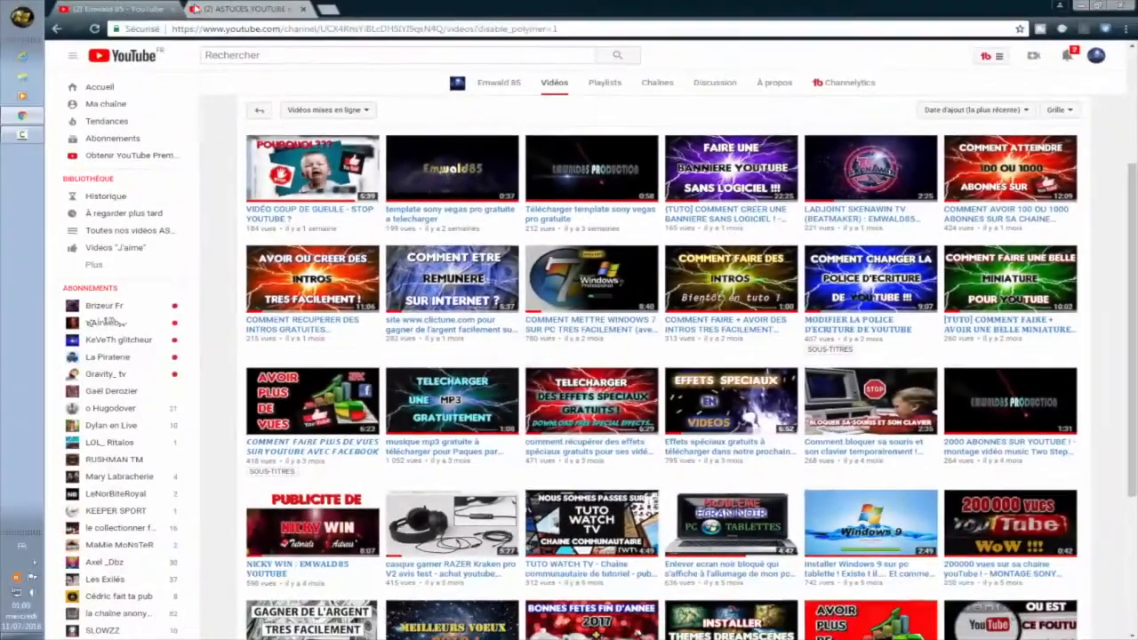
click(253, 11)
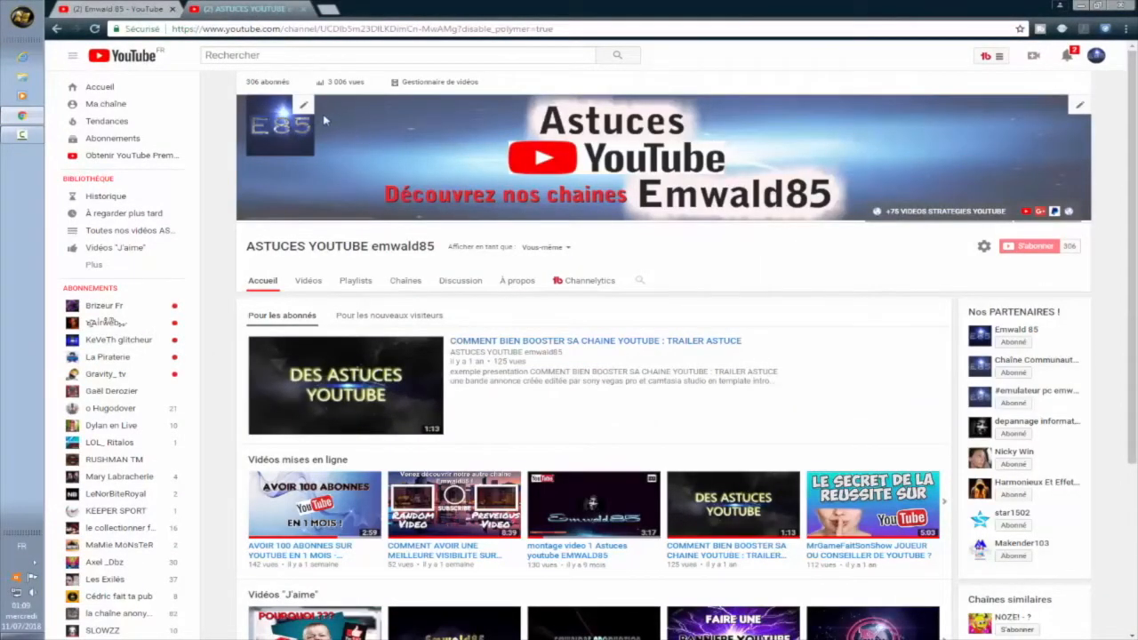
Step: Open the channel banner's editing options and choose to modify its links
click(1081, 107)
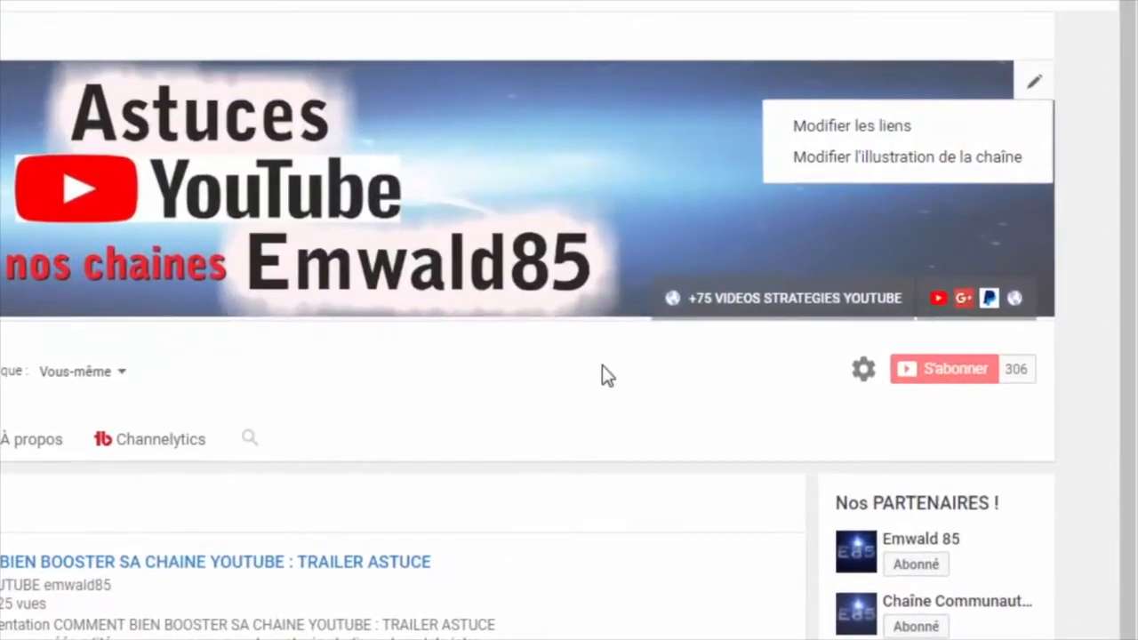
click(745, 298)
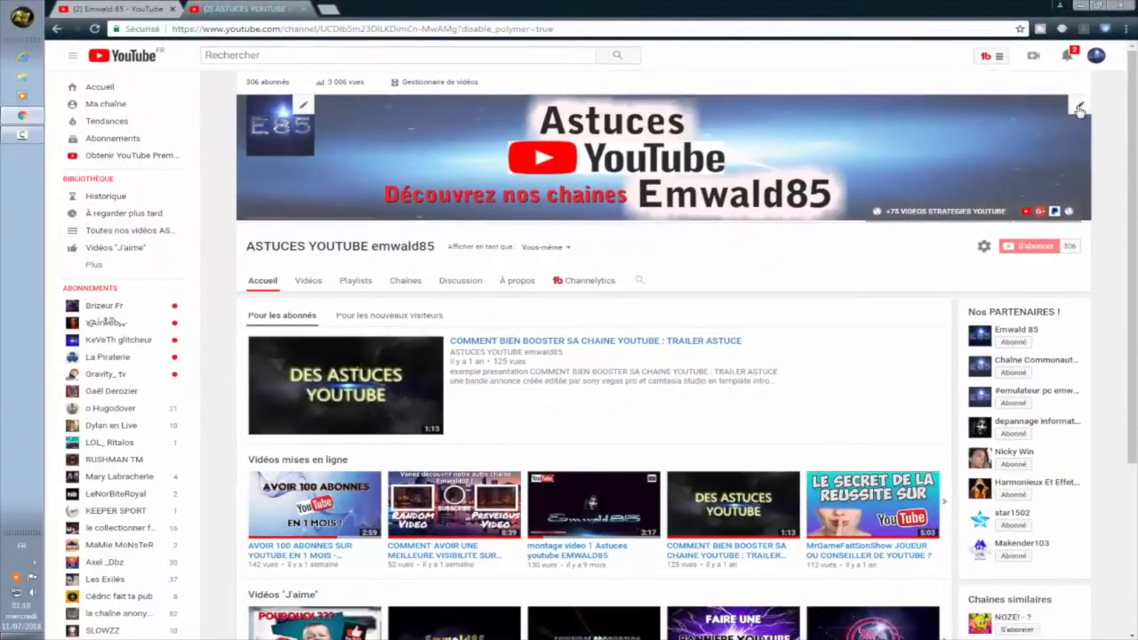
click(1080, 109)
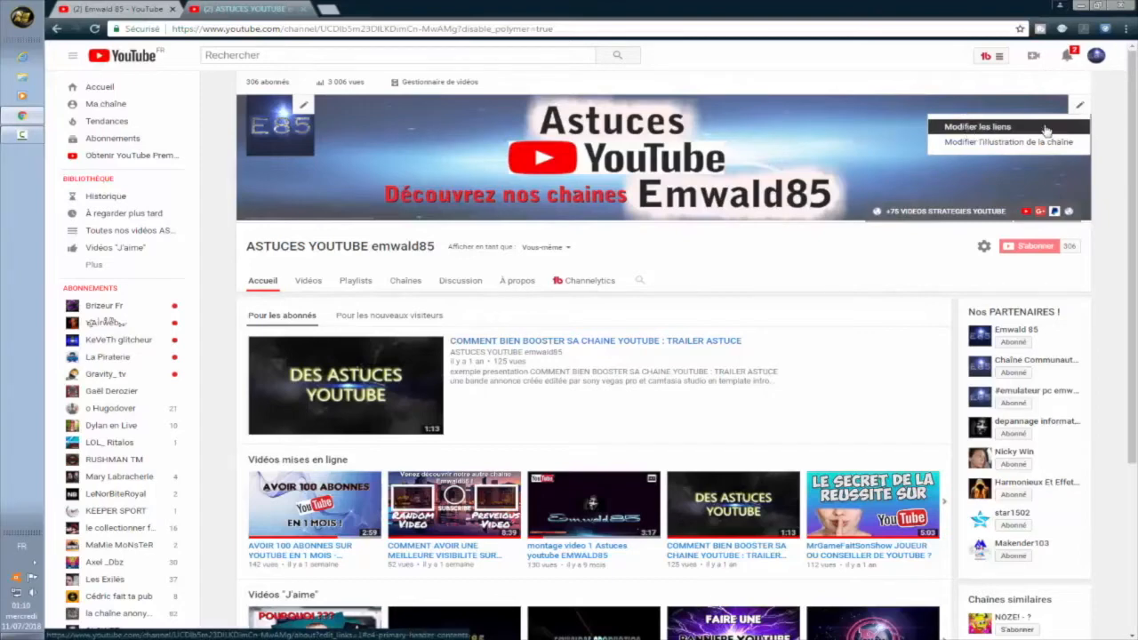
click(984, 131)
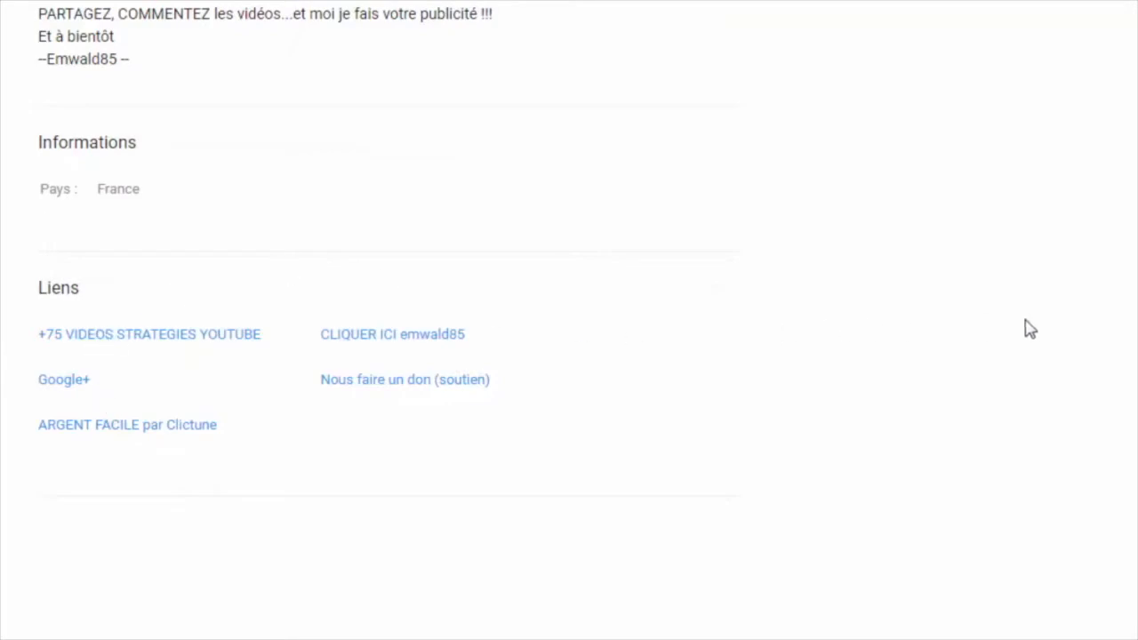
Step: Re-enter channel customization from the À propos page and open its links section for editing
scroll(872, 409, up, 3)
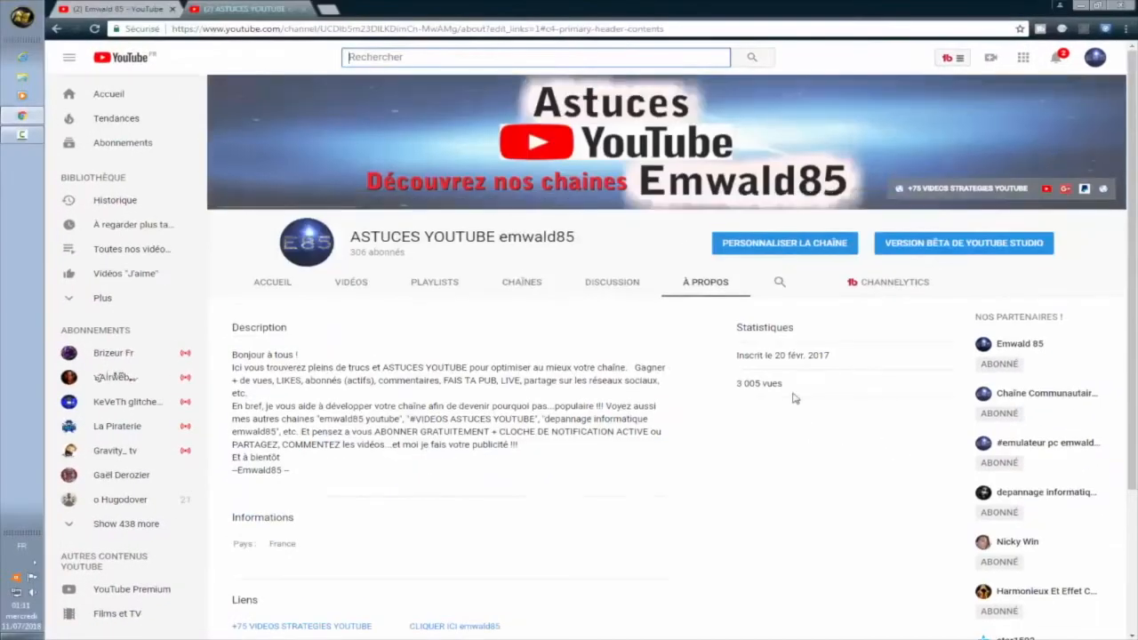
click(763, 247)
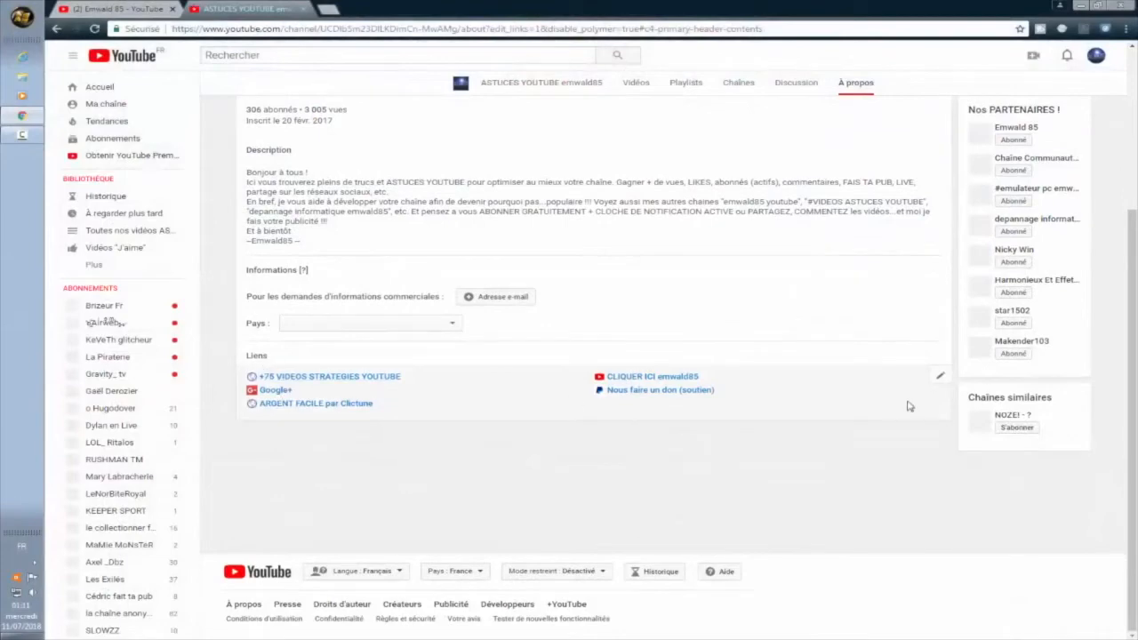
click(942, 378)
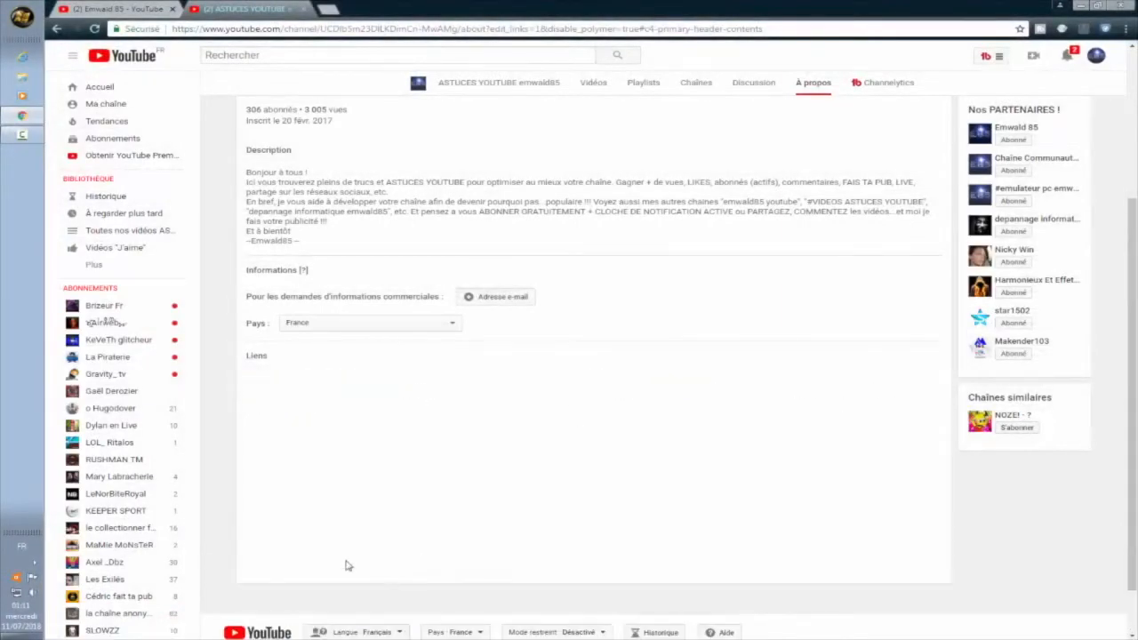
Step: Review the titles and URLs of the custom links against the links overlaid on the channel banner
scroll(407, 506, down, 1)
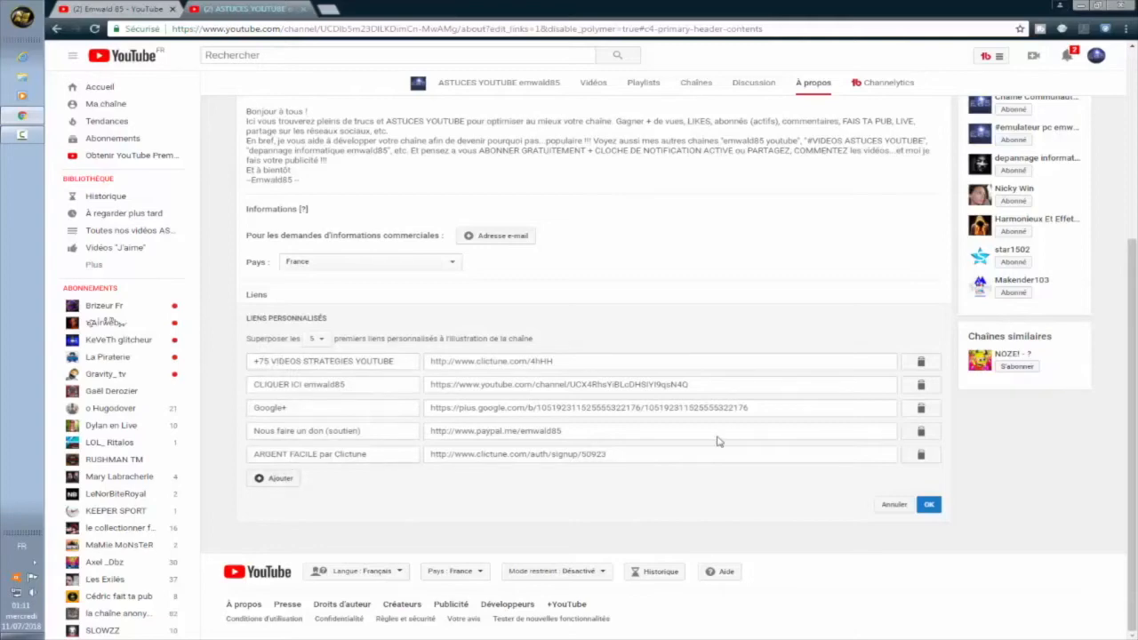
scroll(733, 435, up, 3)
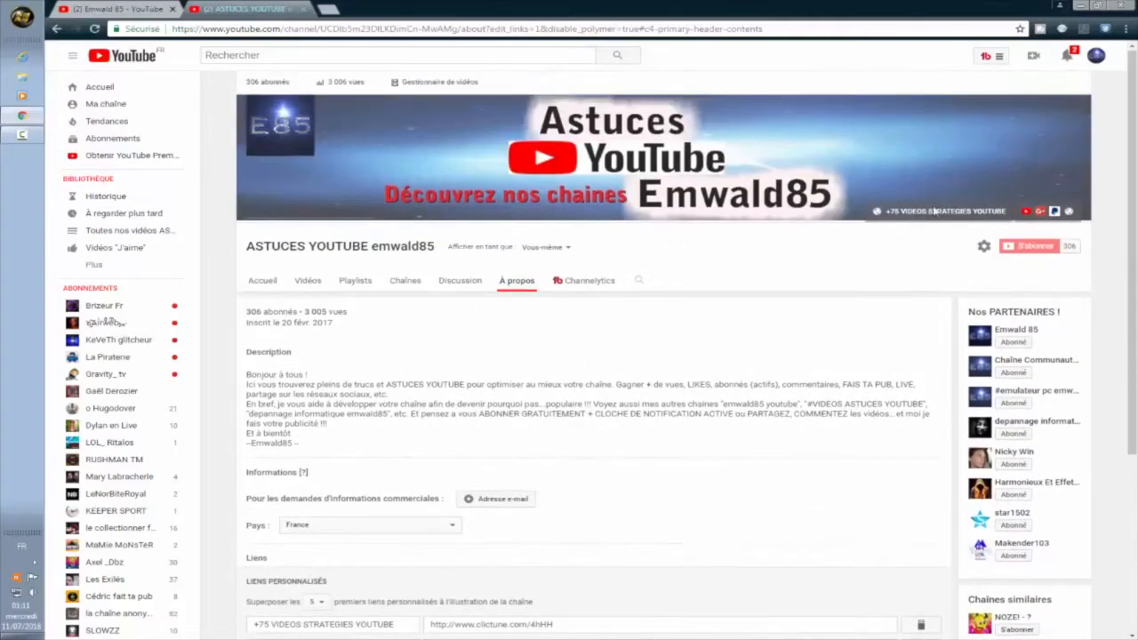
scroll(673, 508, down, 3)
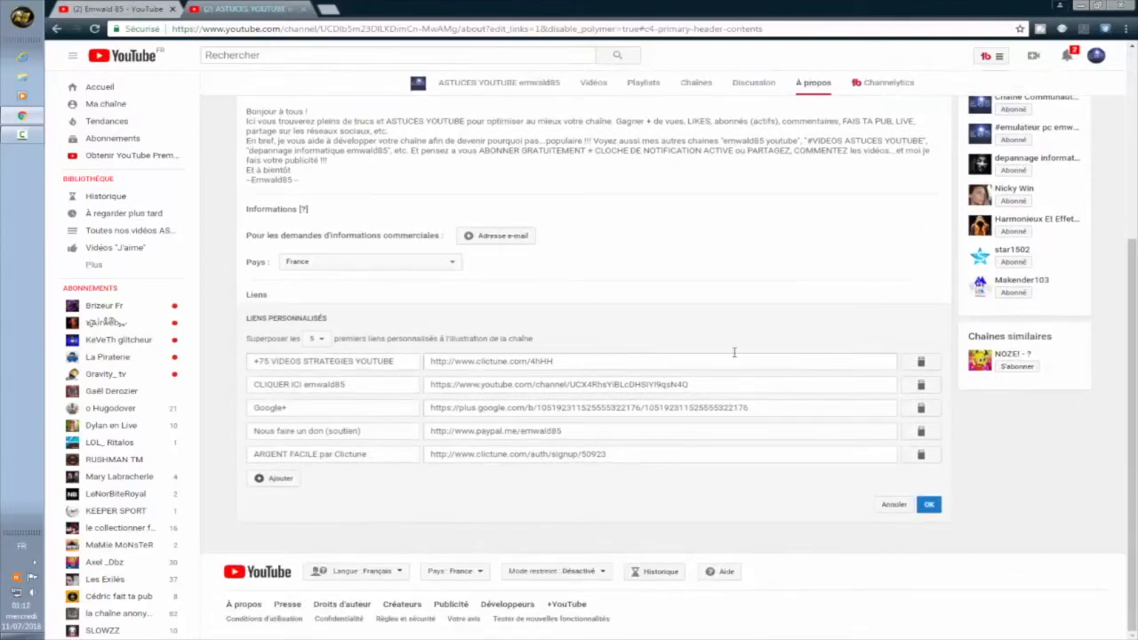
scroll(735, 352, up, 3)
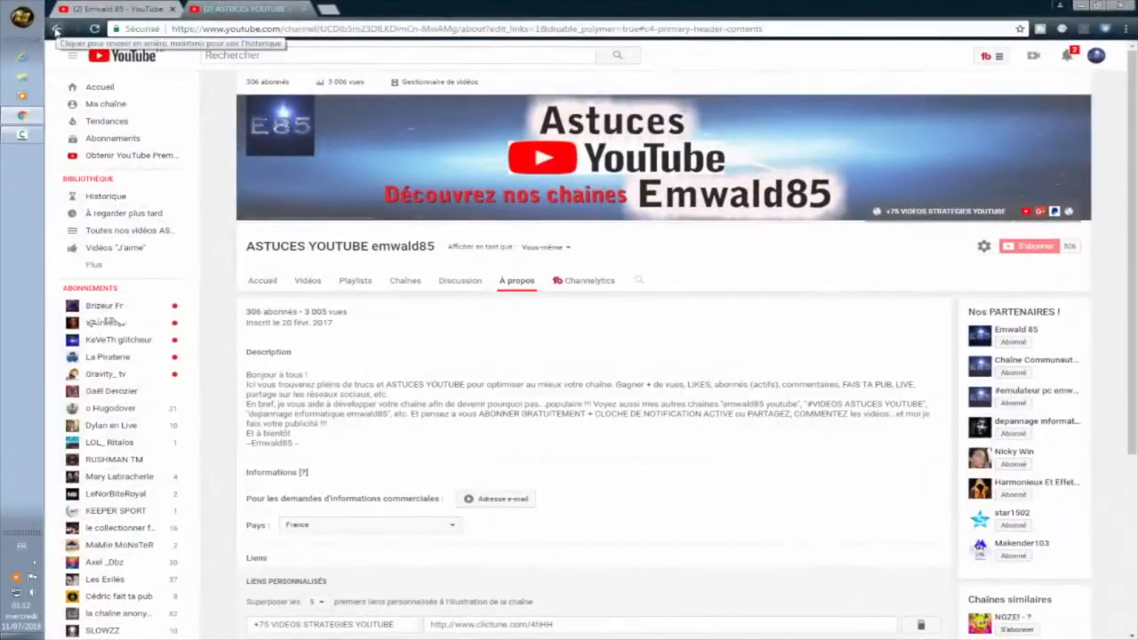
Step: Leave the link editor without saving, return to the channel's home page and pause the trailer video
click(55, 30)
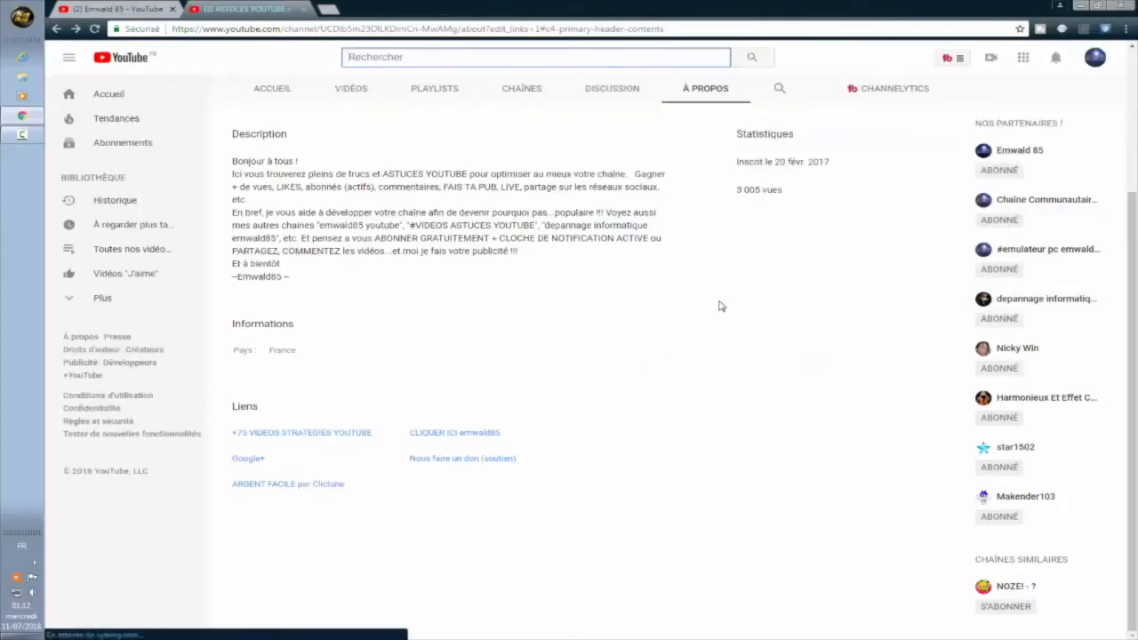
scroll(700, 248, up, 3)
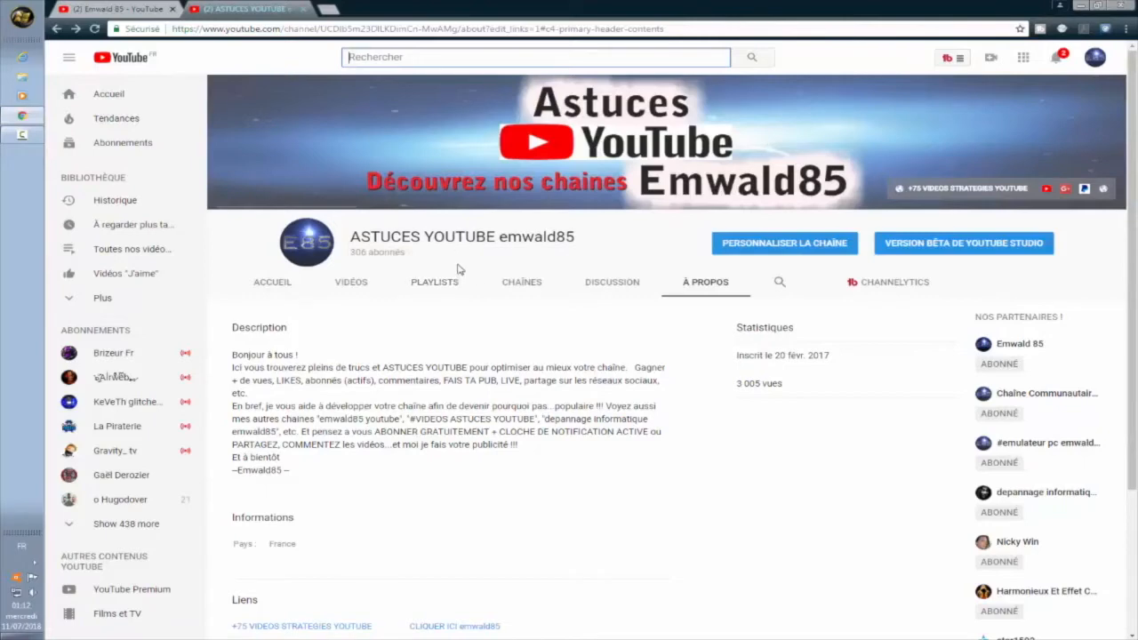
click(281, 283)
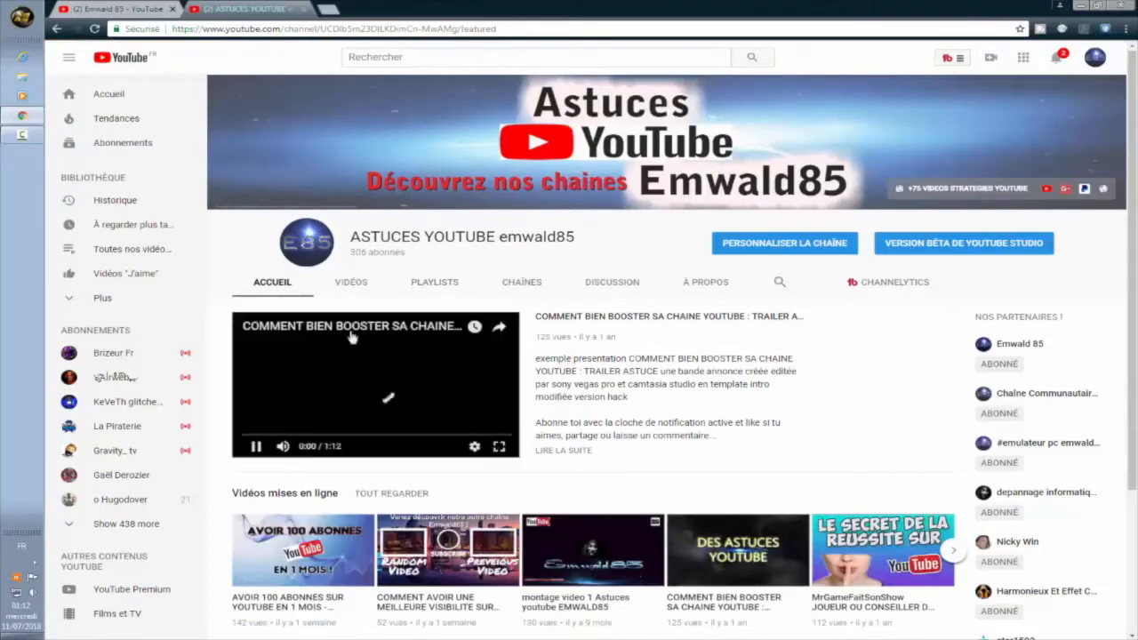
click(256, 449)
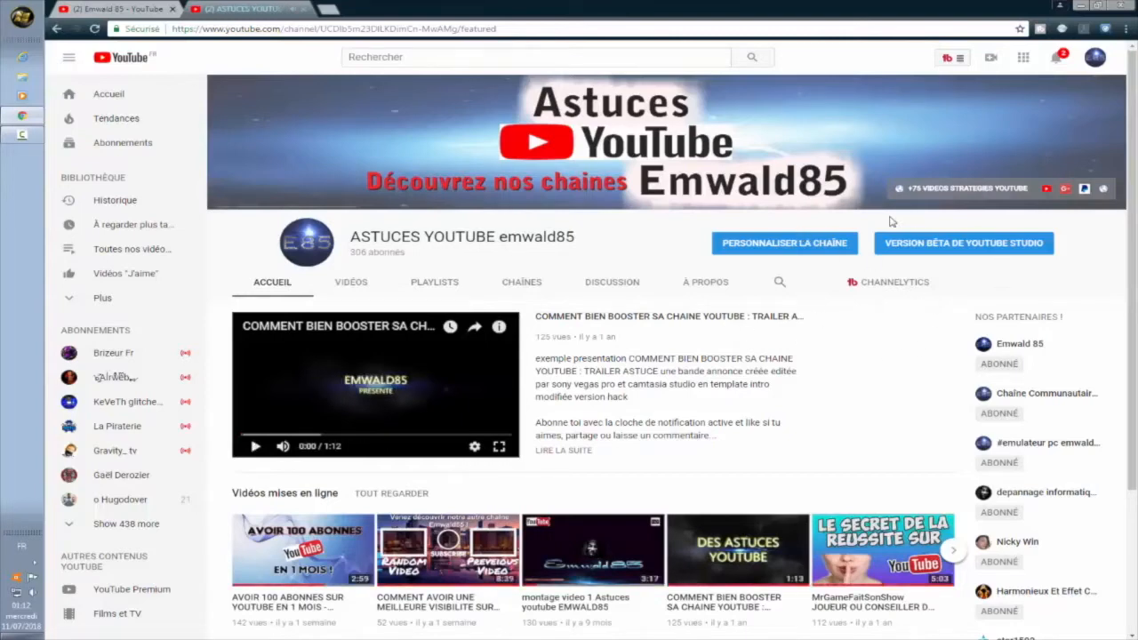
Step: Reopen channel customization and review the channel settings for privacy, layout and discussion, leaving them without saving
click(759, 246)
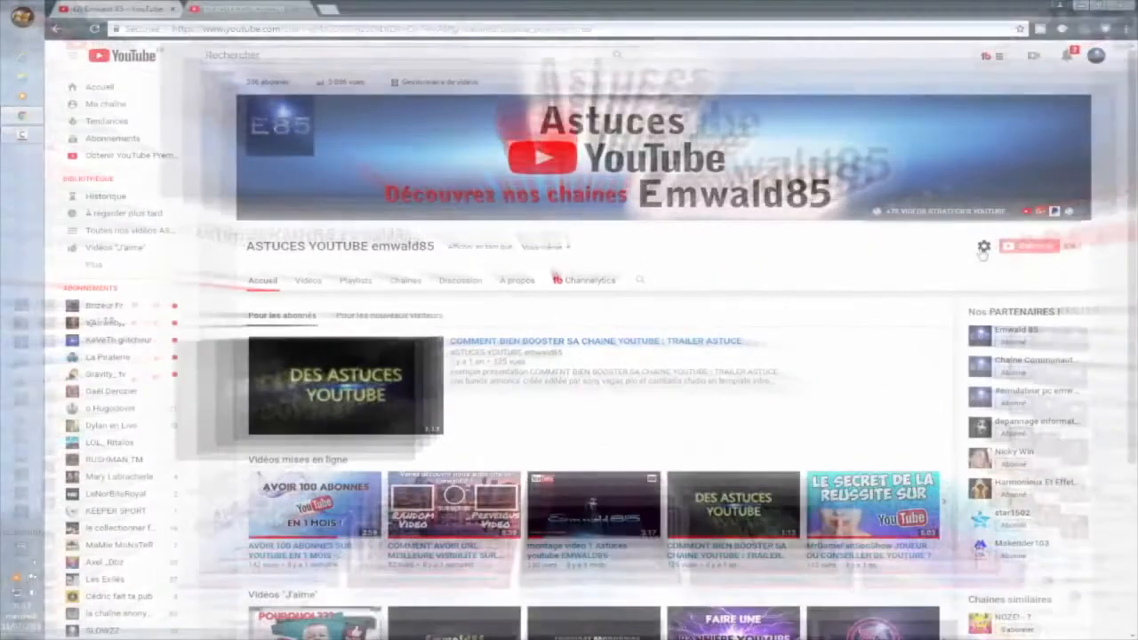
click(983, 246)
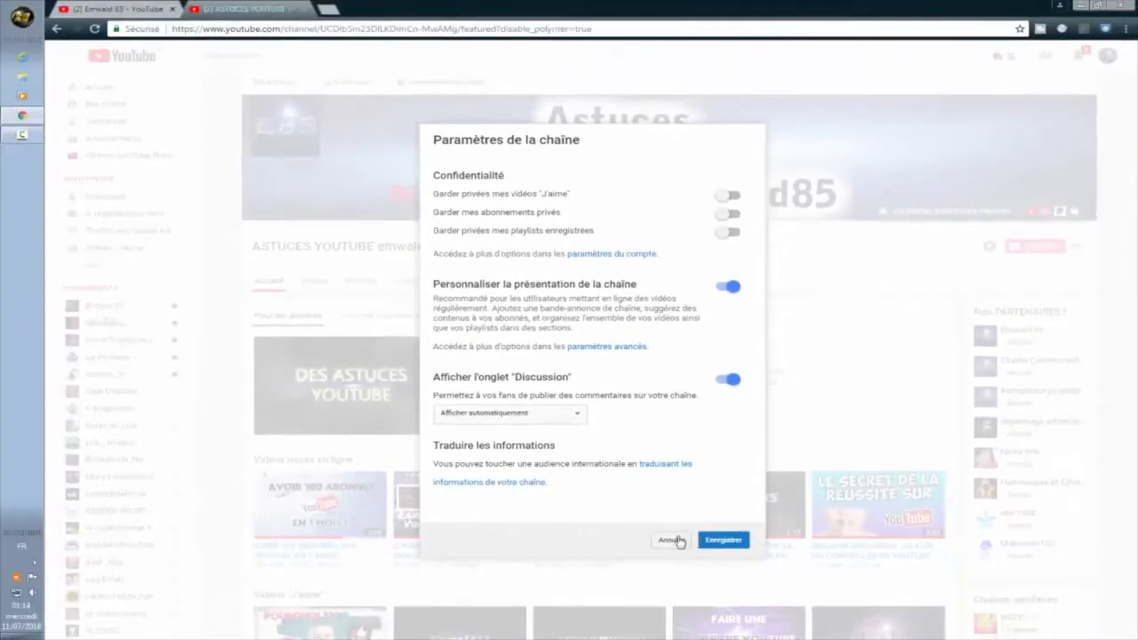
click(680, 541)
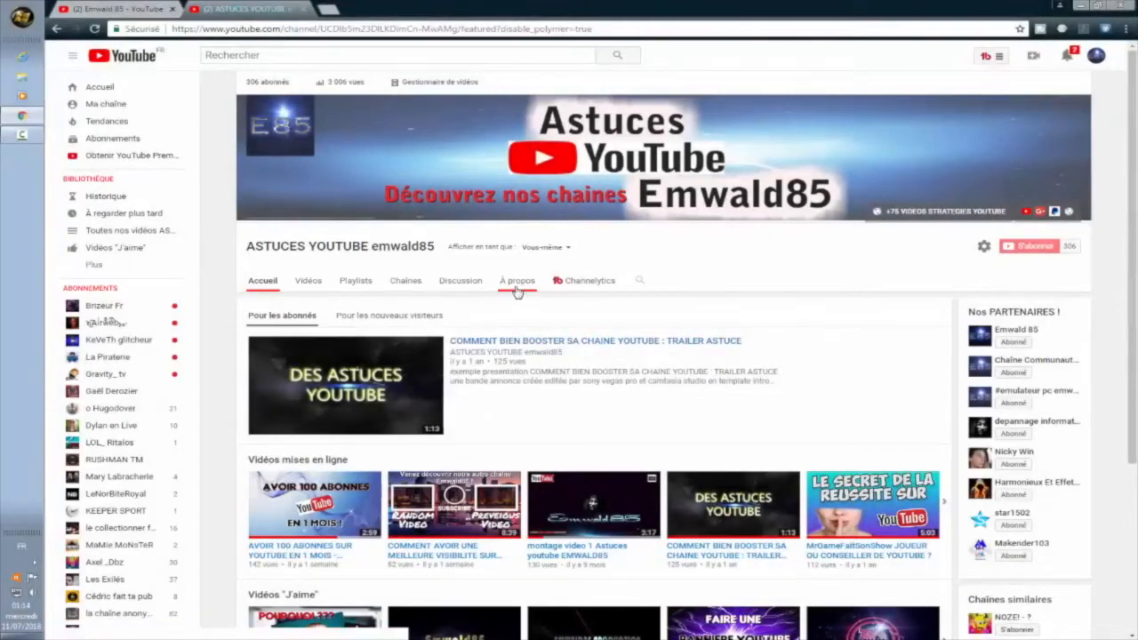
Step: Examine the trailer, uploaded videos and liked videos sections on the customizable channel home page
scroll(806, 314, down, 3)
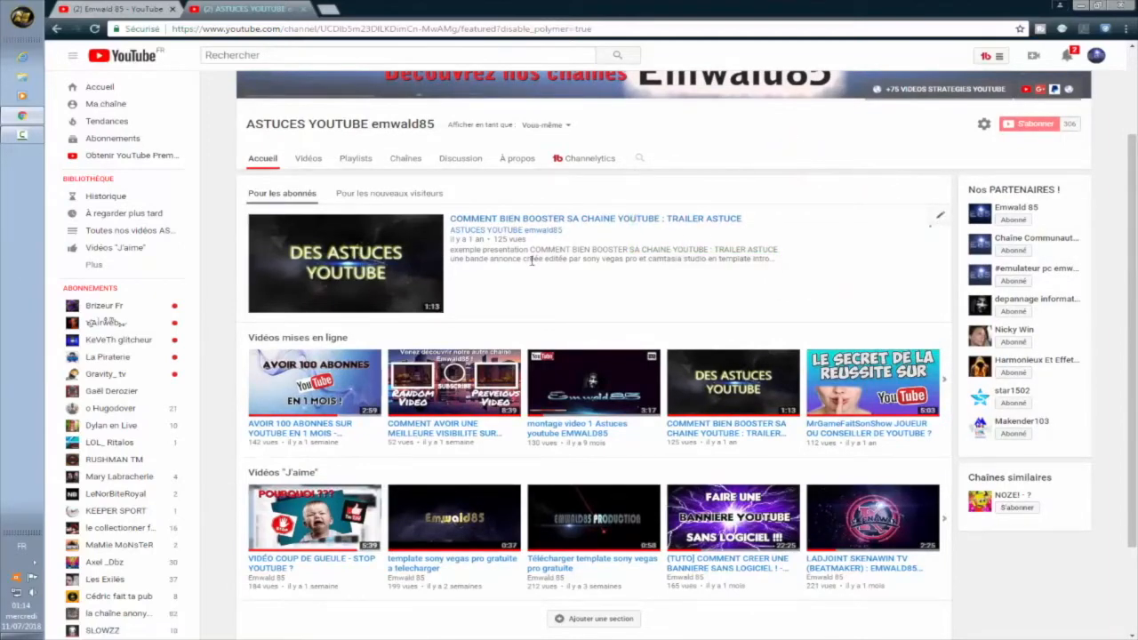
scroll(964, 278, down, 2)
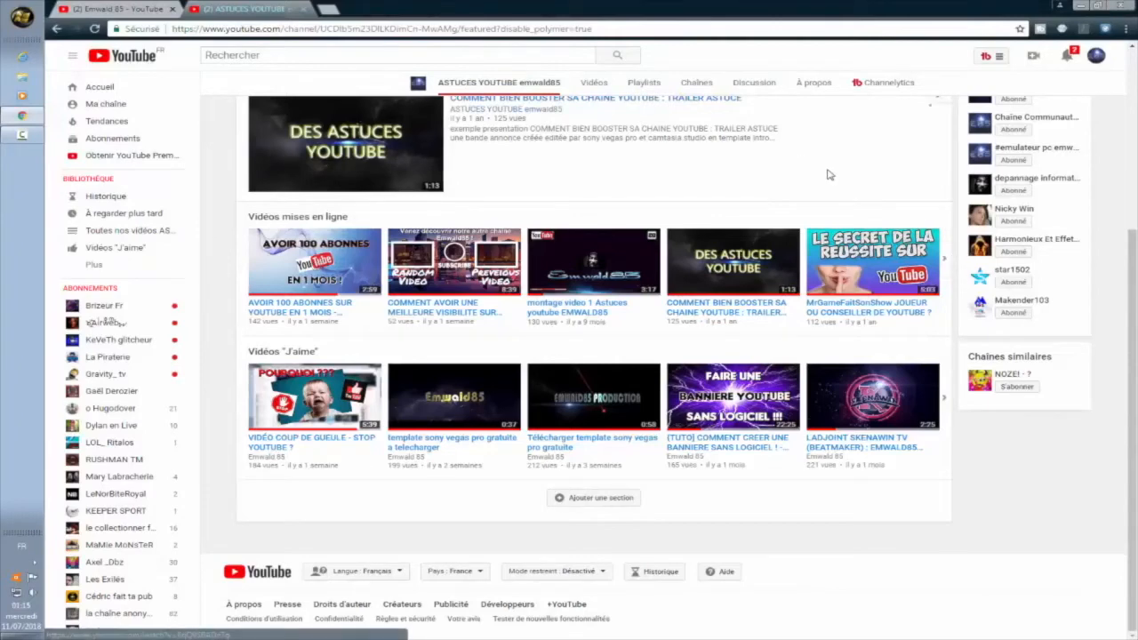
scroll(725, 287, up, 1)
scroll(724, 287, up, 1)
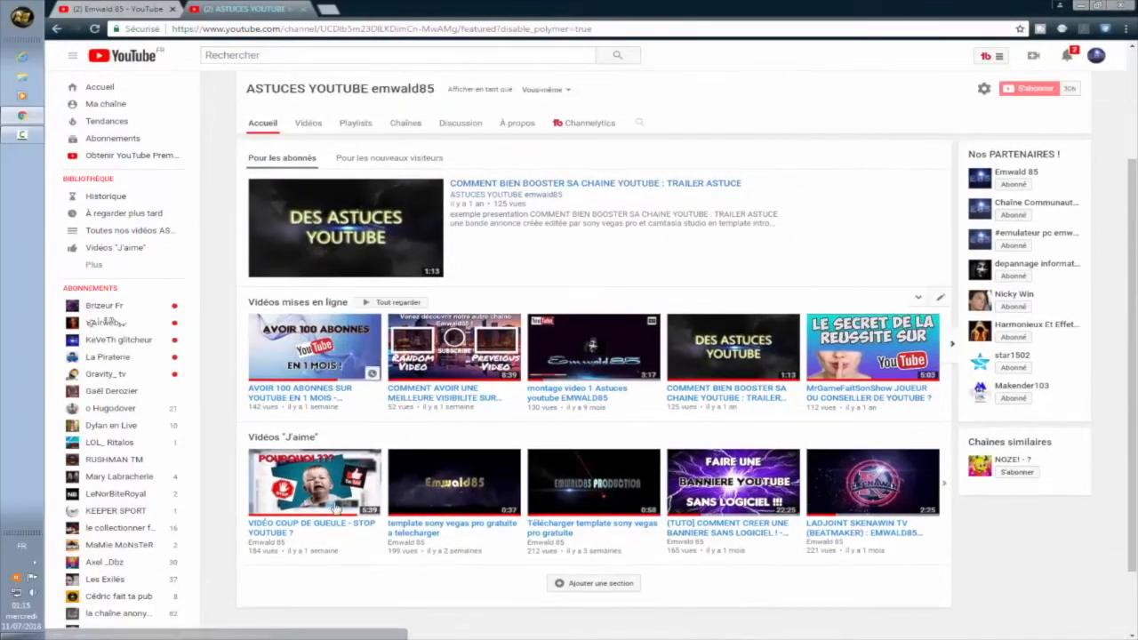
scroll(375, 287, down, 1)
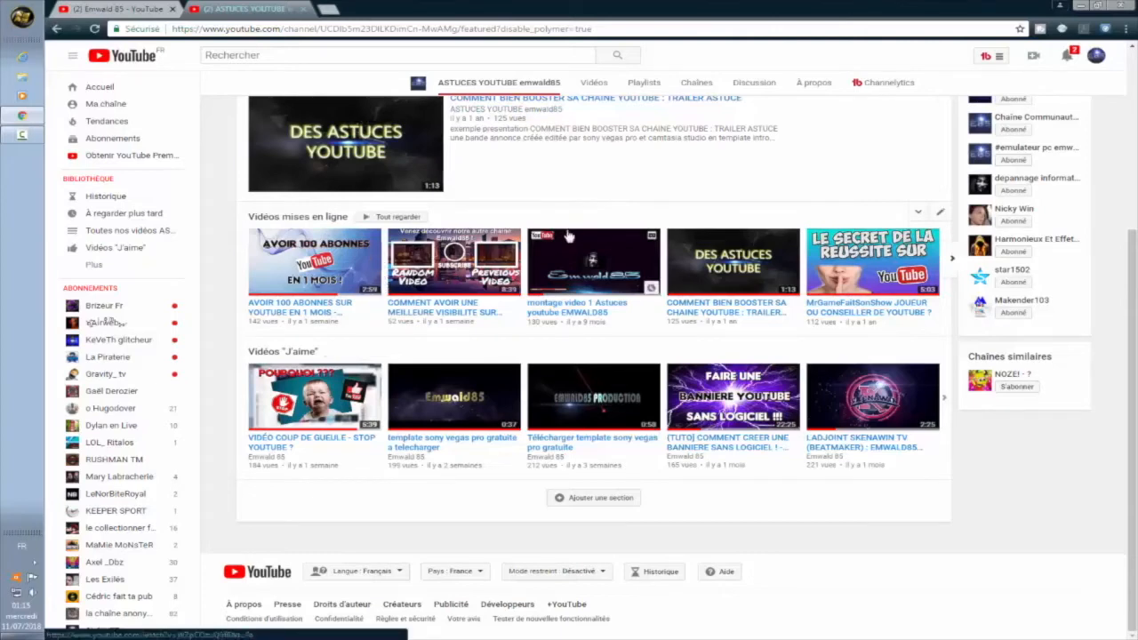
Step: Finish viewing the ASTUCES YOUTUBE emwald85 sections, switch to the Emwald 85 channel and open its home page
scroll(283, 338, up, 1)
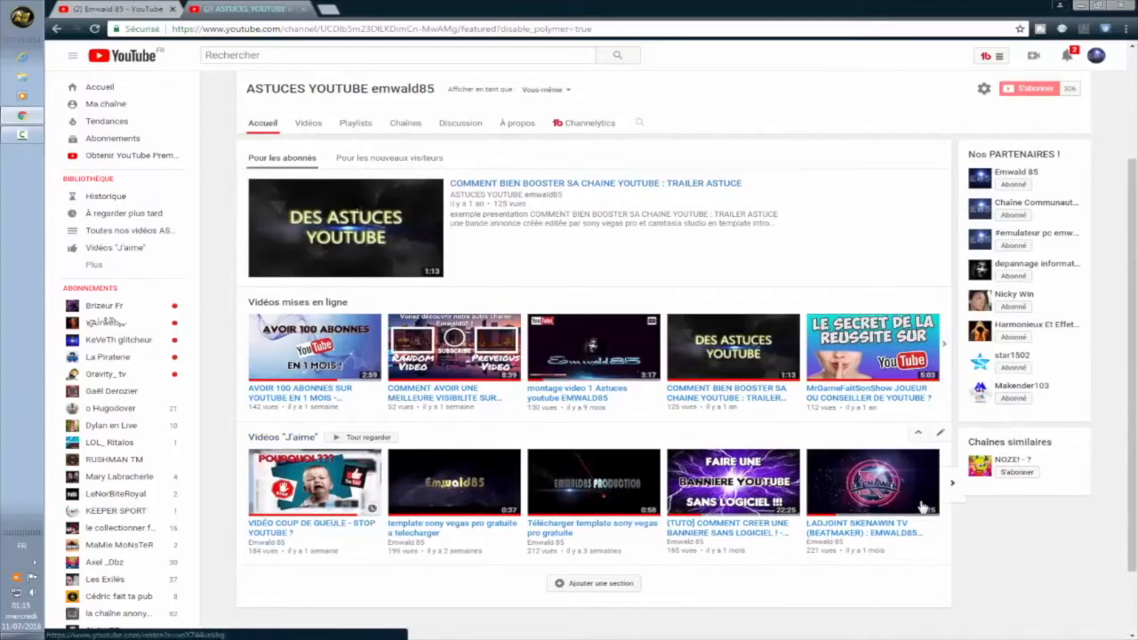
scroll(674, 293, down, 1)
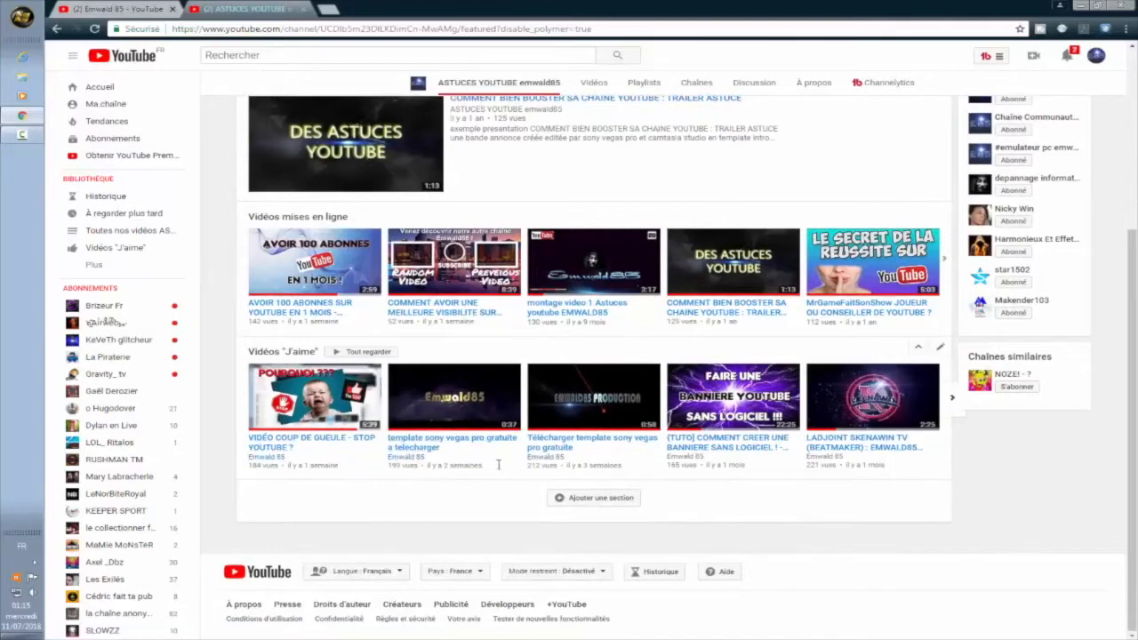
scroll(669, 208, up, 3)
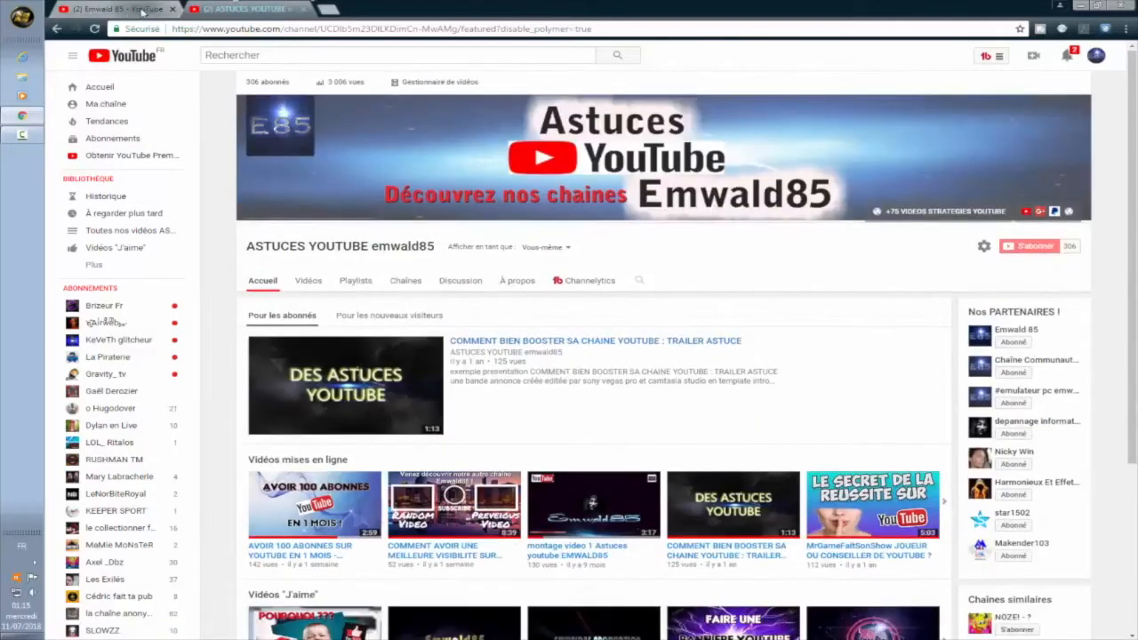
click(142, 11)
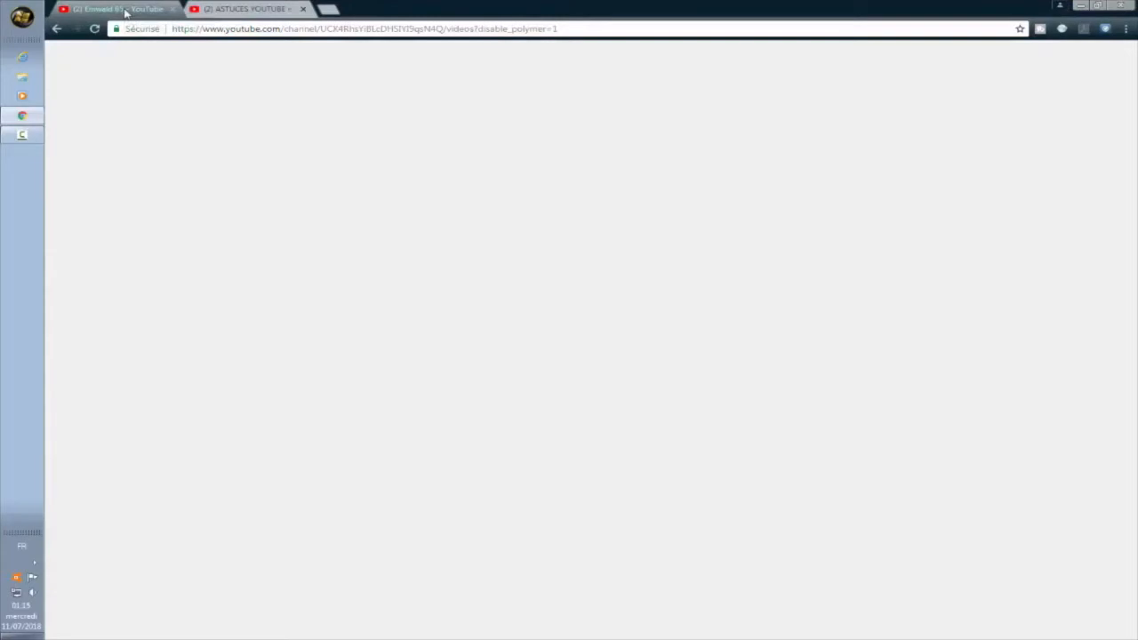
scroll(254, 257, up, 3)
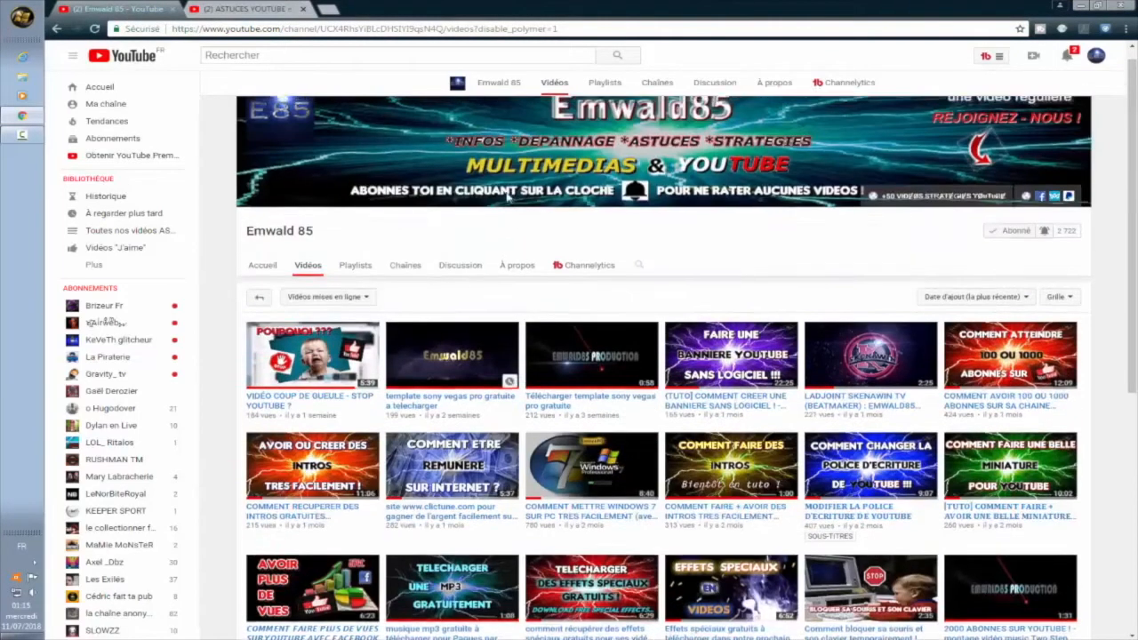
click(260, 258)
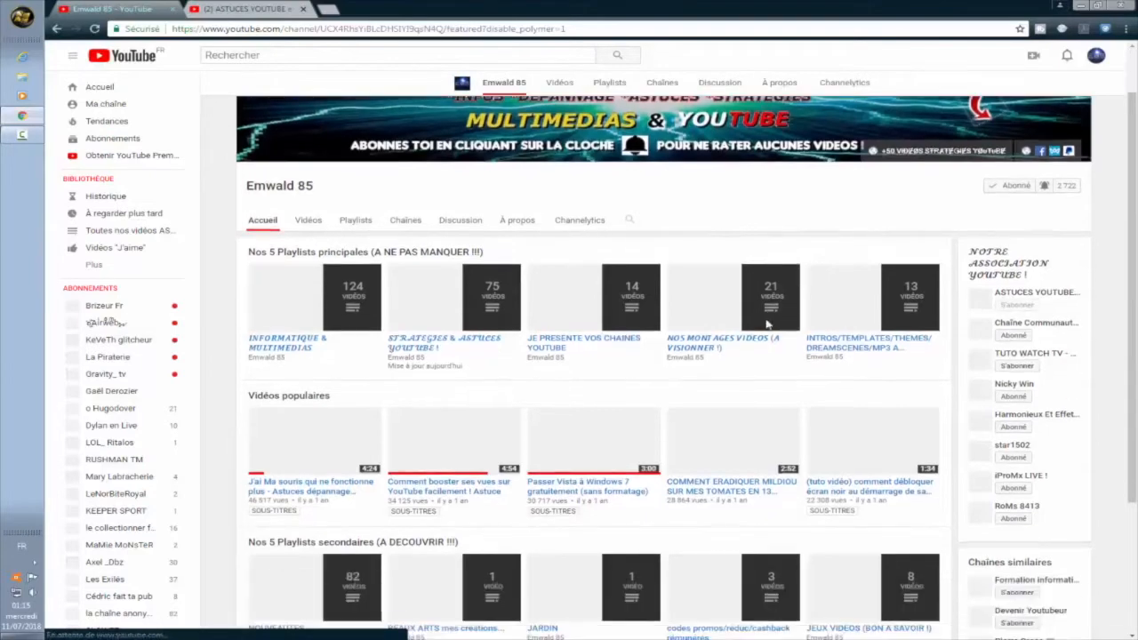
Step: Examine the main playlists, popular videos and secondary playlists sections on the Emwald 85 home page
scroll(712, 321, down, 1)
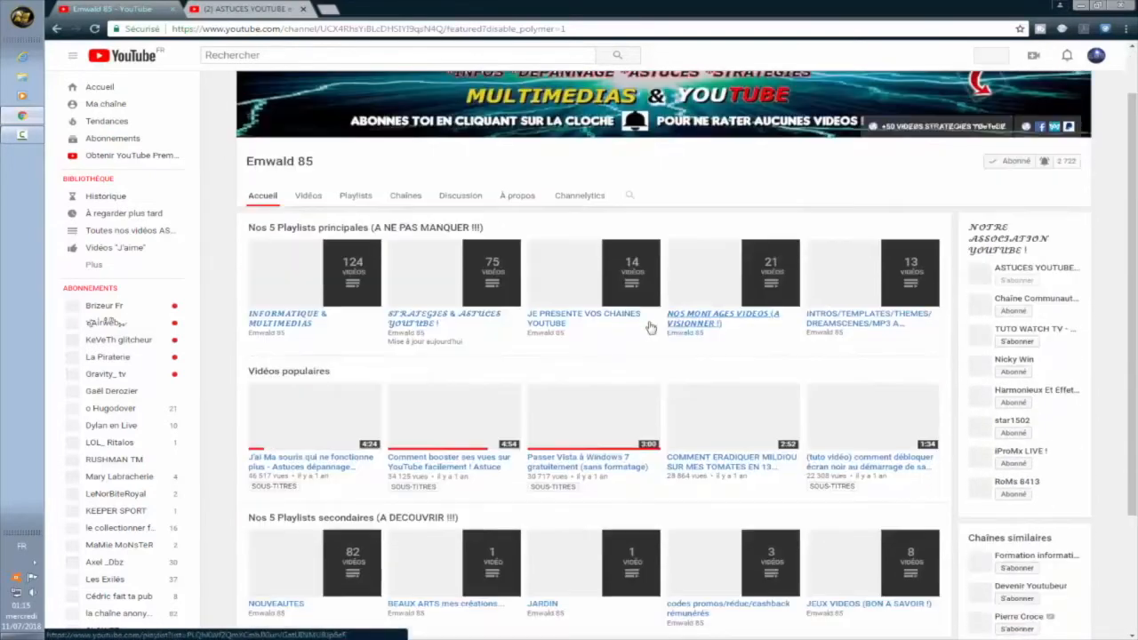
scroll(552, 323, down, 1)
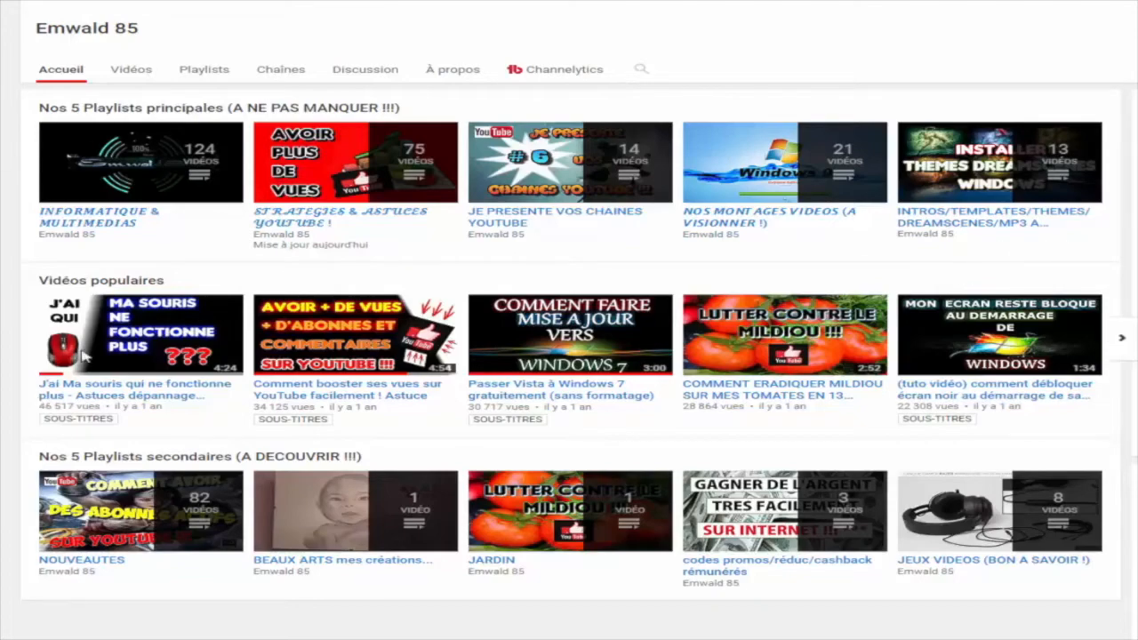
scroll(113, 336, down, 2)
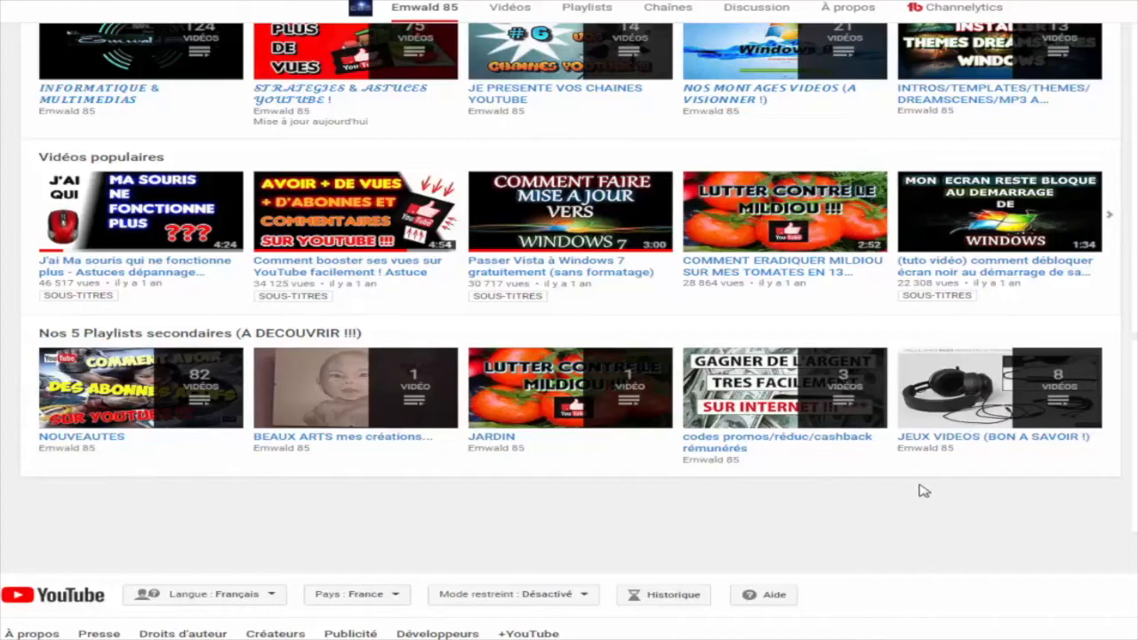
scroll(534, 329, up, 1)
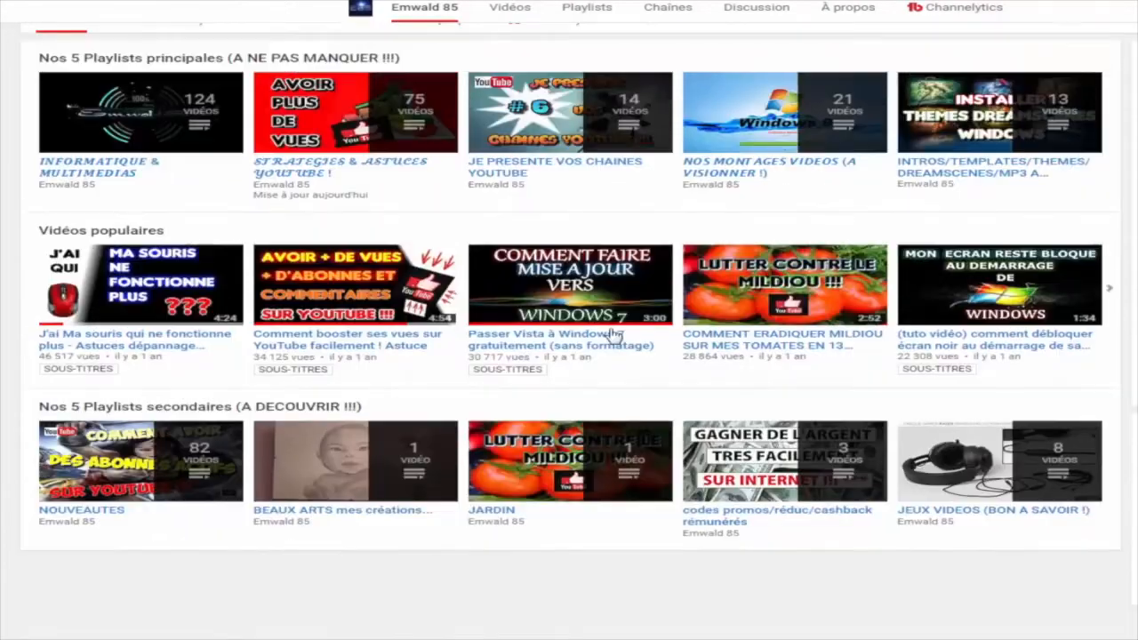
scroll(613, 335, up, 3)
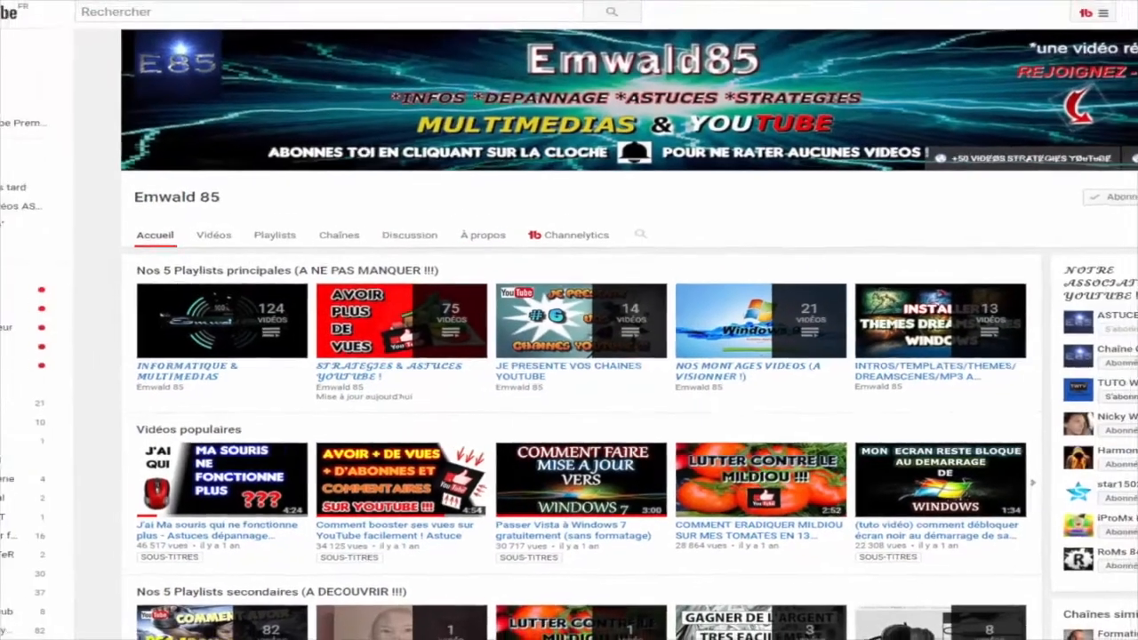
Step: Return to the ASTUCES YOUTUBE emwald85 channel, open the uploaded video "AVOIR 100 ABONNES SUR YOUTUBE EN 1 MOIS" and pause it
click(228, 9)
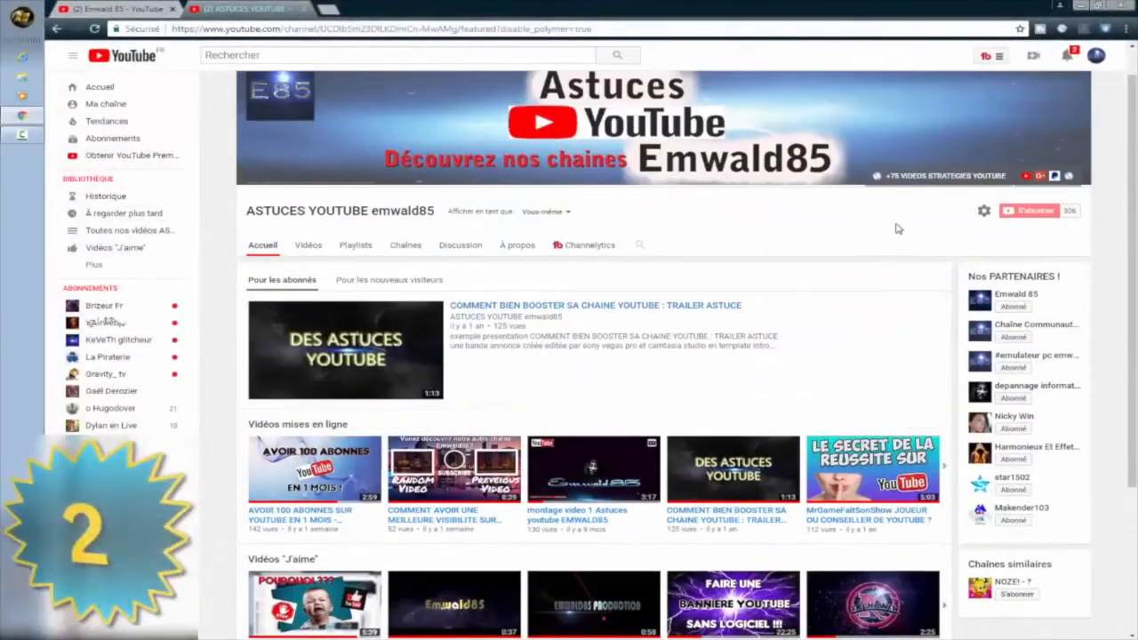
scroll(854, 301, down, 1)
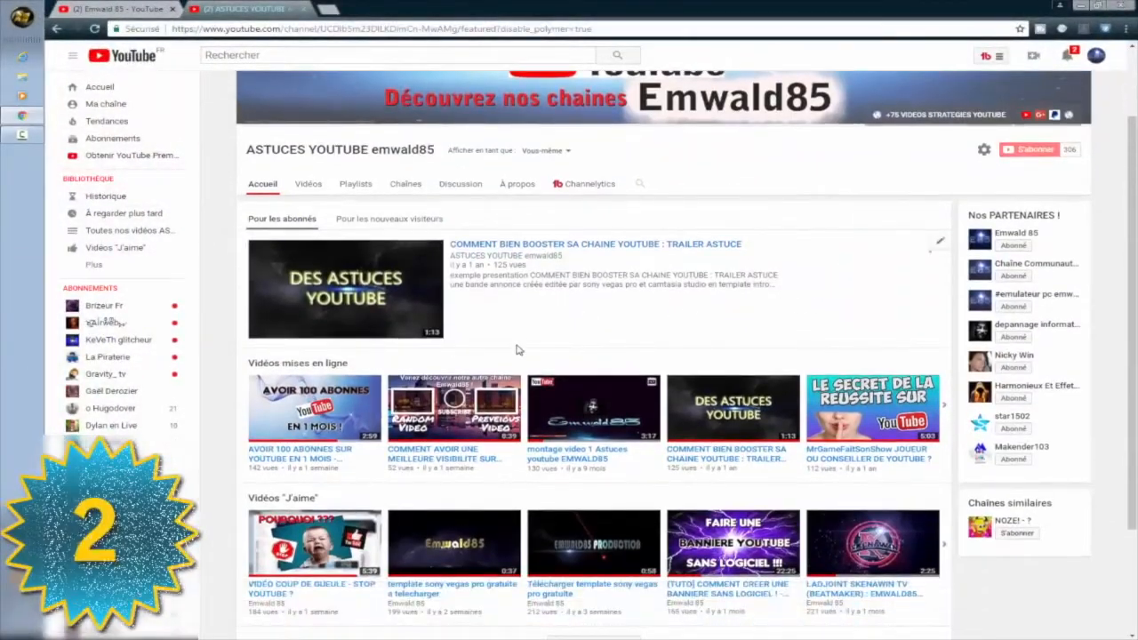
click(324, 420)
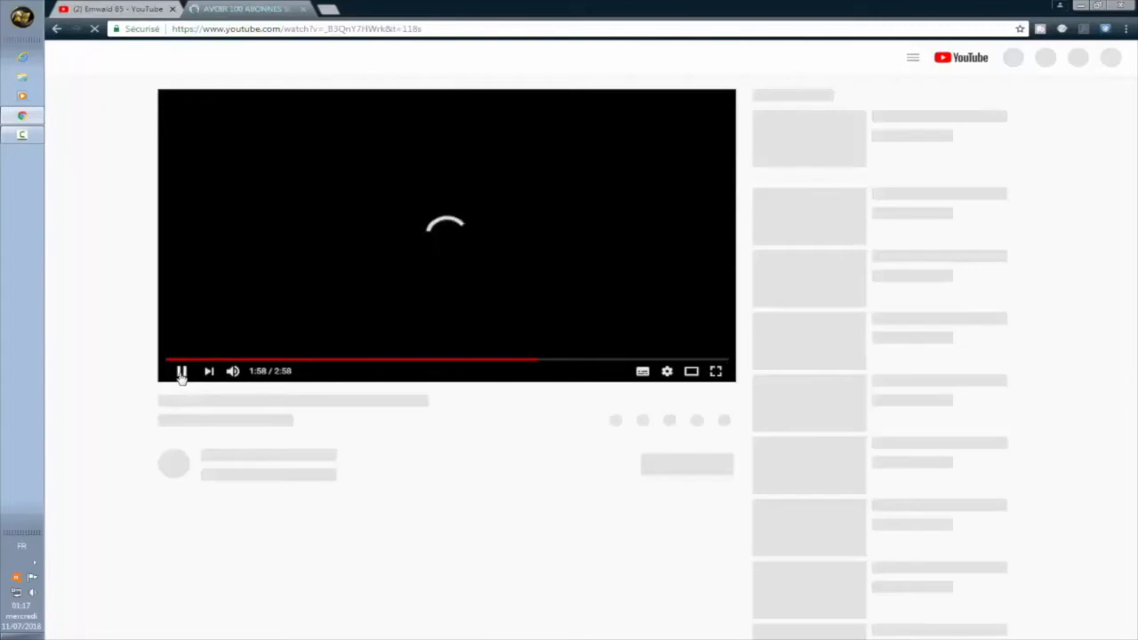
click(179, 375)
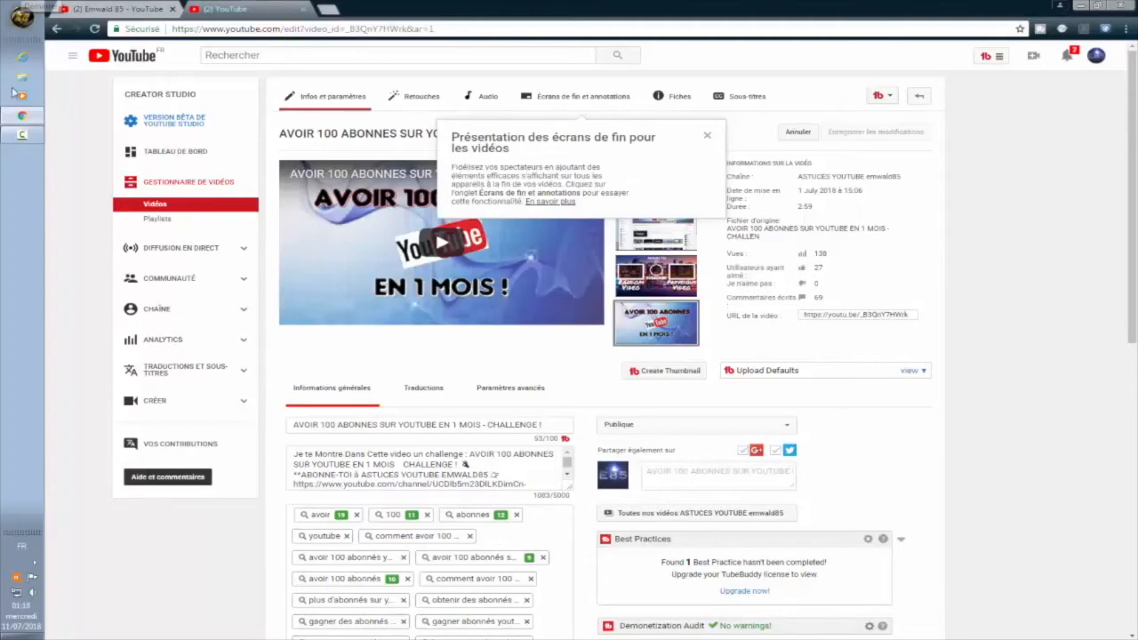
Step: Switch to Windows Explorer, review the general and detailed properties of the "VIDÉO COUP DE GUEULE - STOP YOUTUBE" file, and close them
click(19, 20)
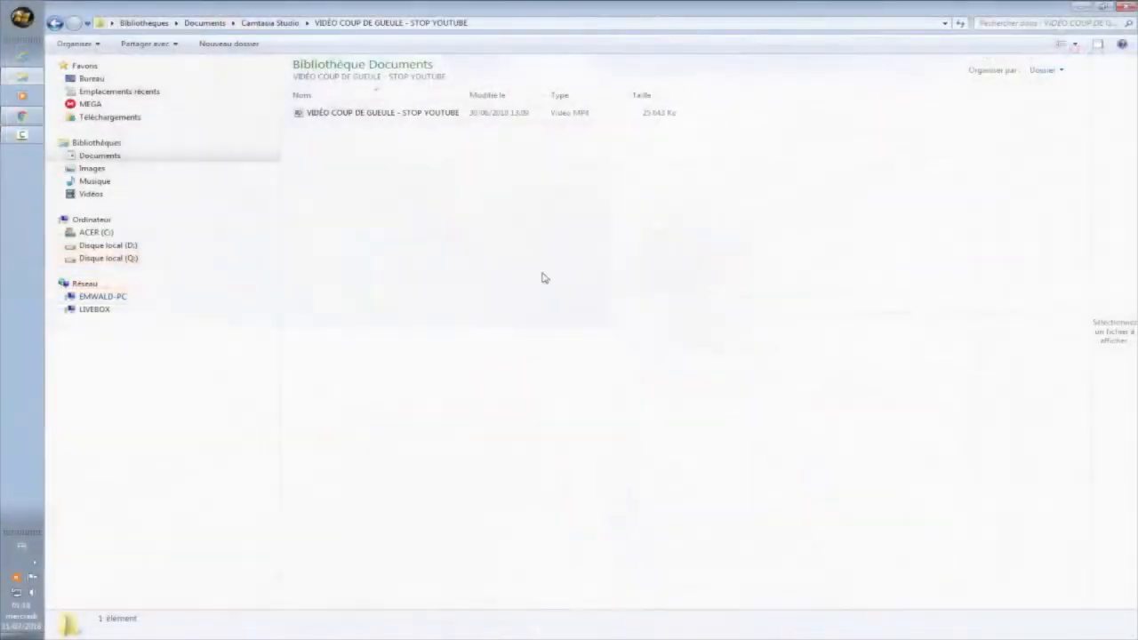
right_click(391, 115)
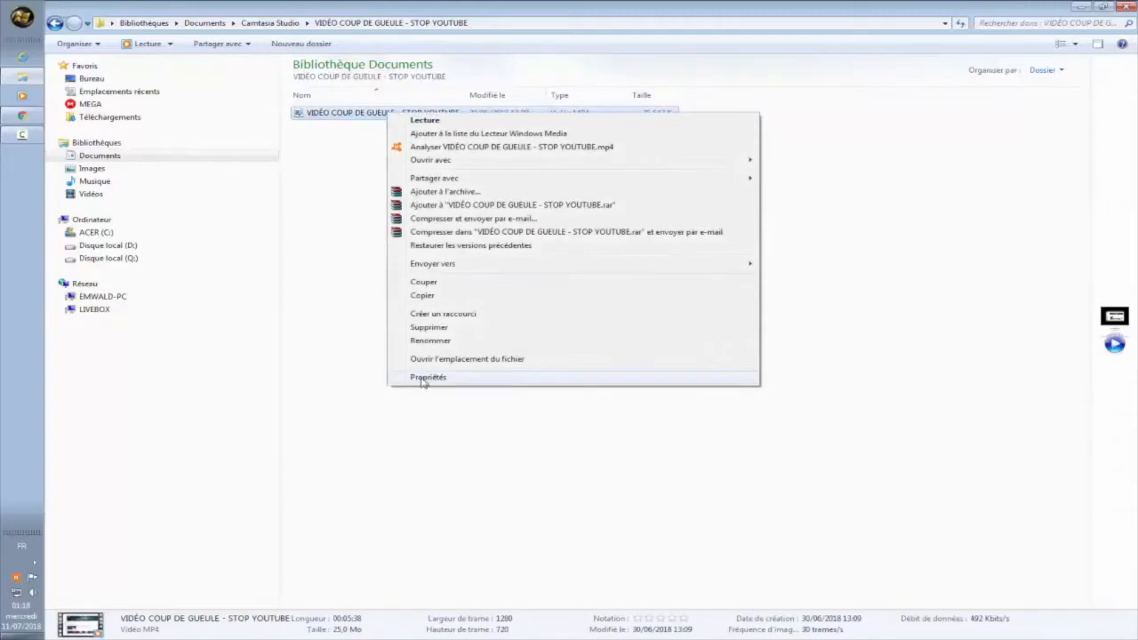
click(427, 377)
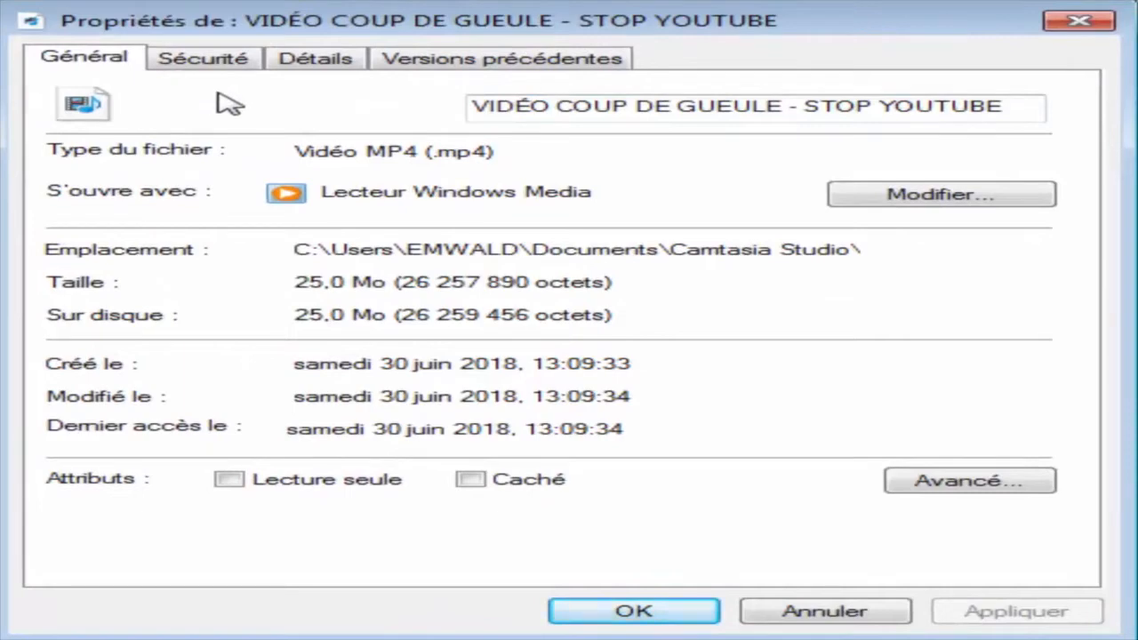
click(328, 64)
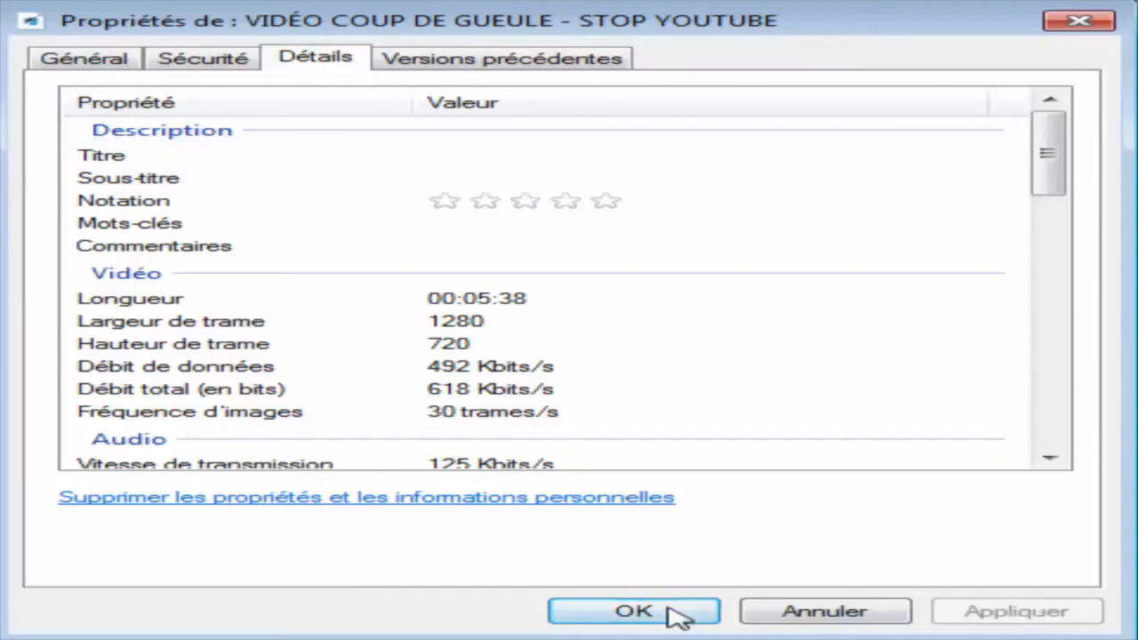
click(1092, 22)
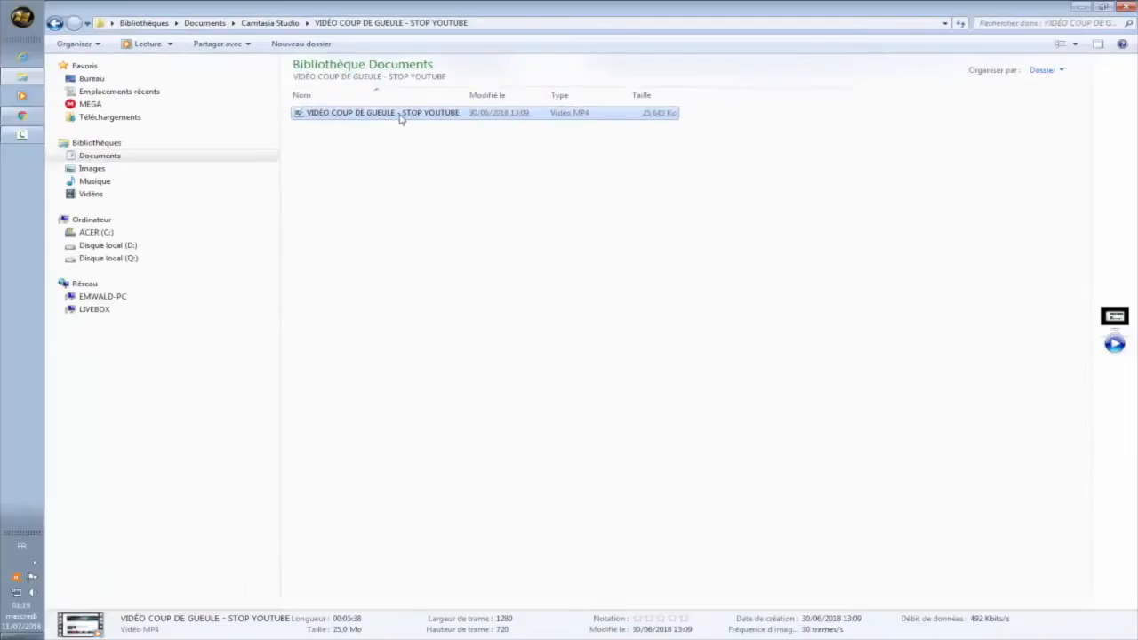
drag(401, 119, 466, 119)
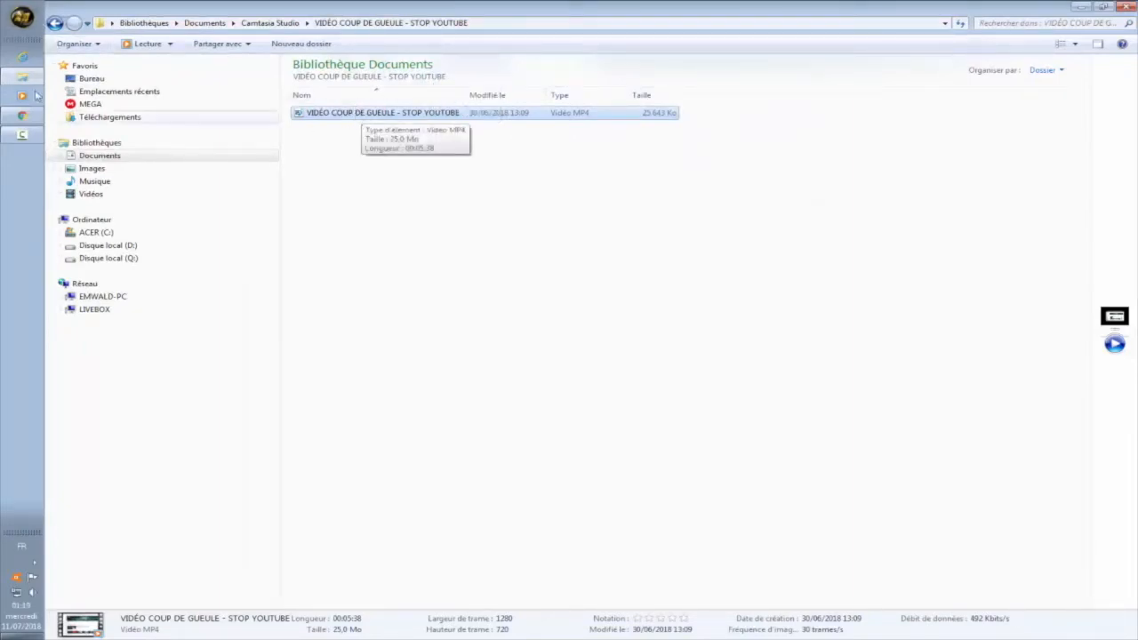
Step: Switch back to the video's edit page in Chrome and highlight its title and the same title repeated in the description
mouse_move(27, 122)
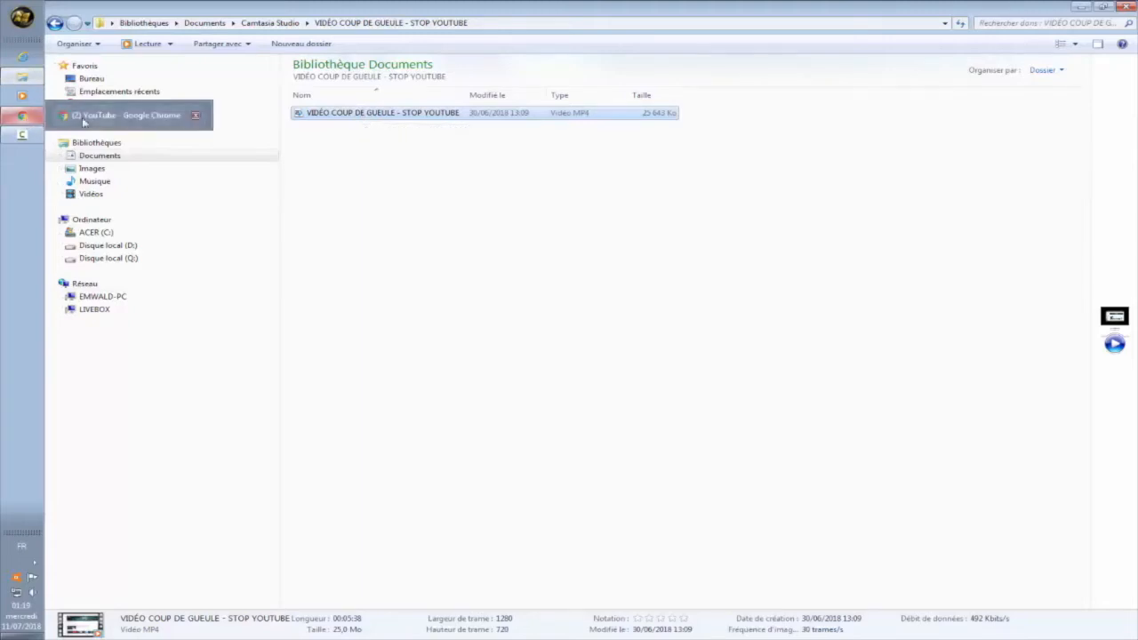
click(125, 116)
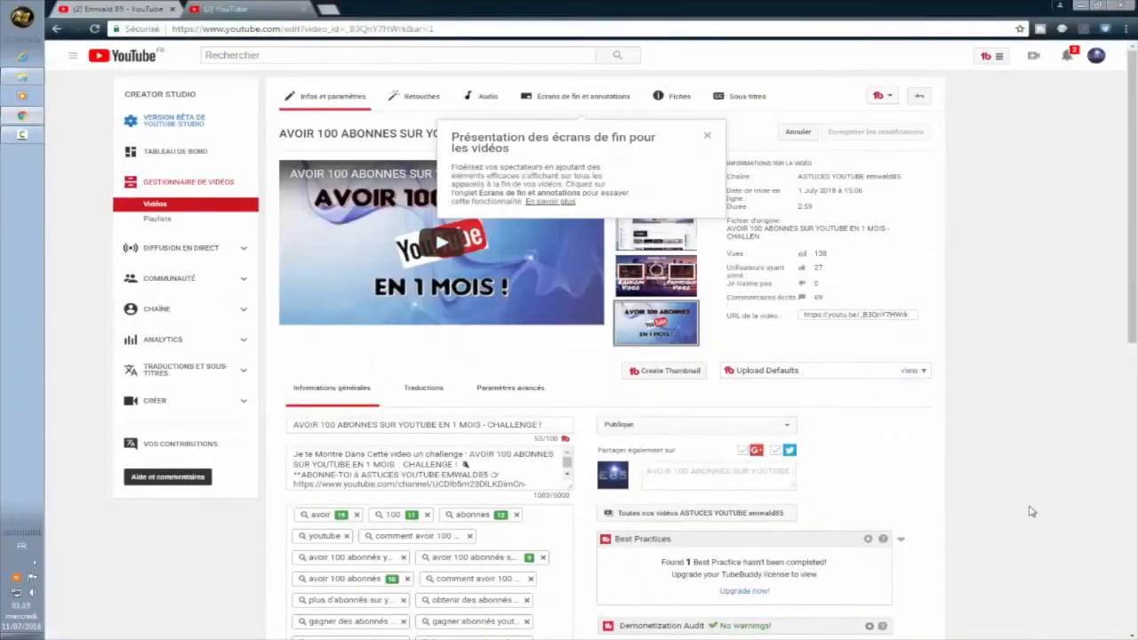
scroll(1025, 506, down, 1)
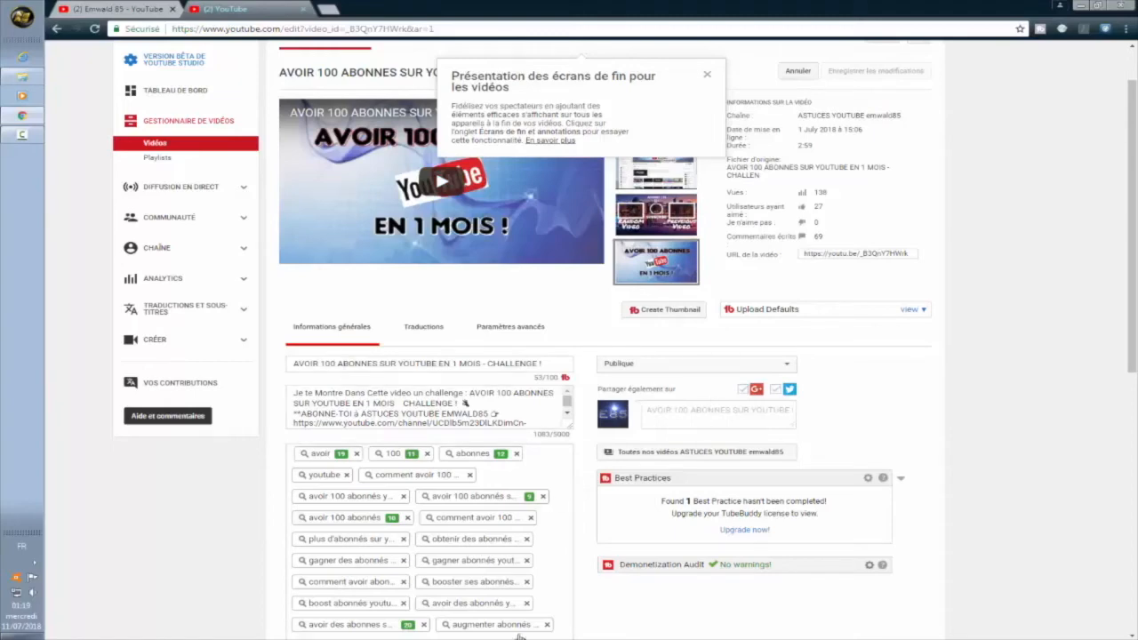
scroll(1031, 365, down, 2)
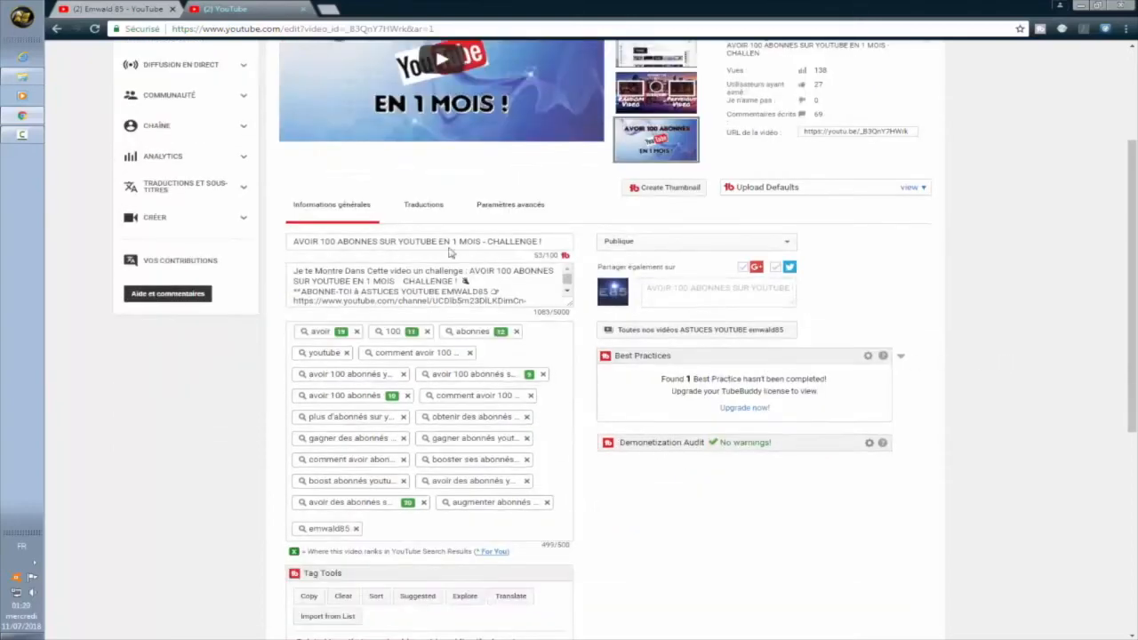
drag(295, 243, 537, 243)
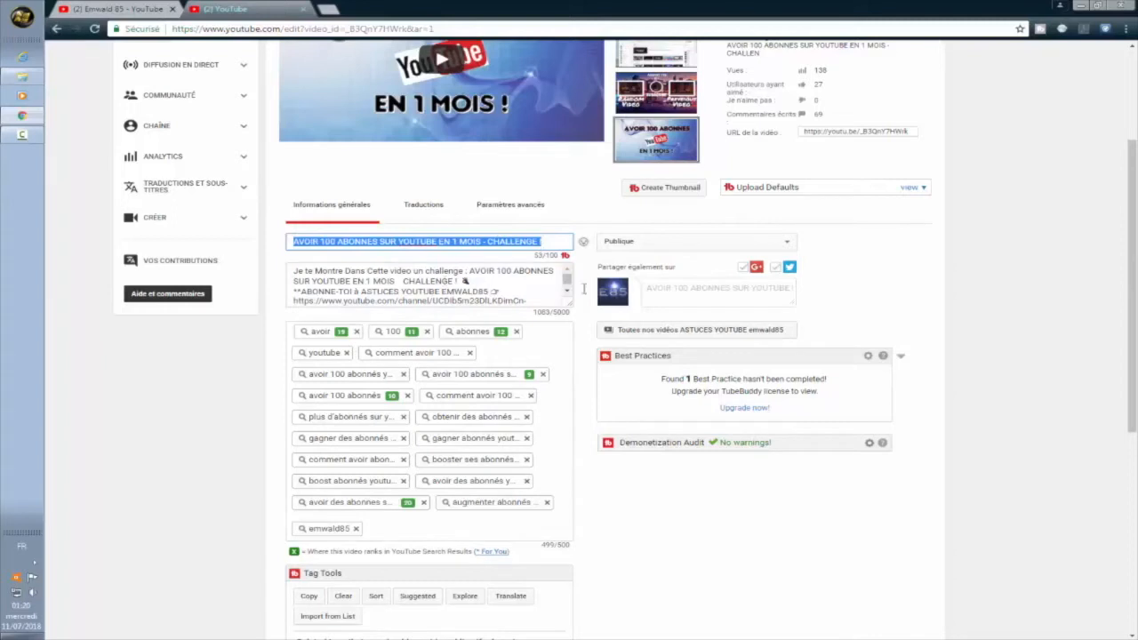
click(295, 272)
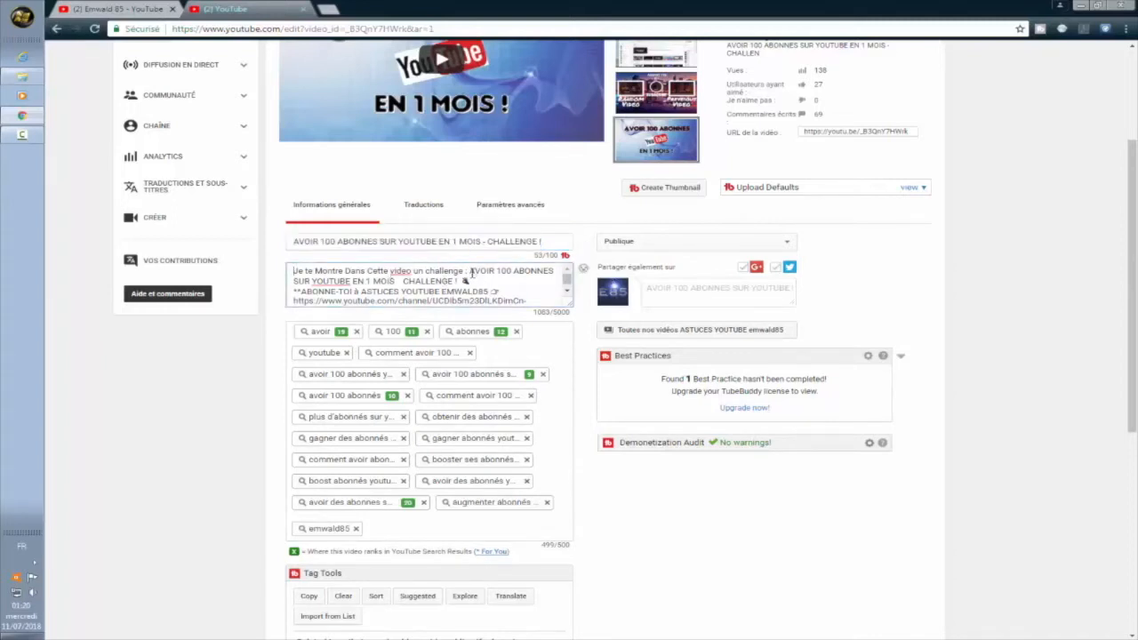
drag(469, 272, 479, 281)
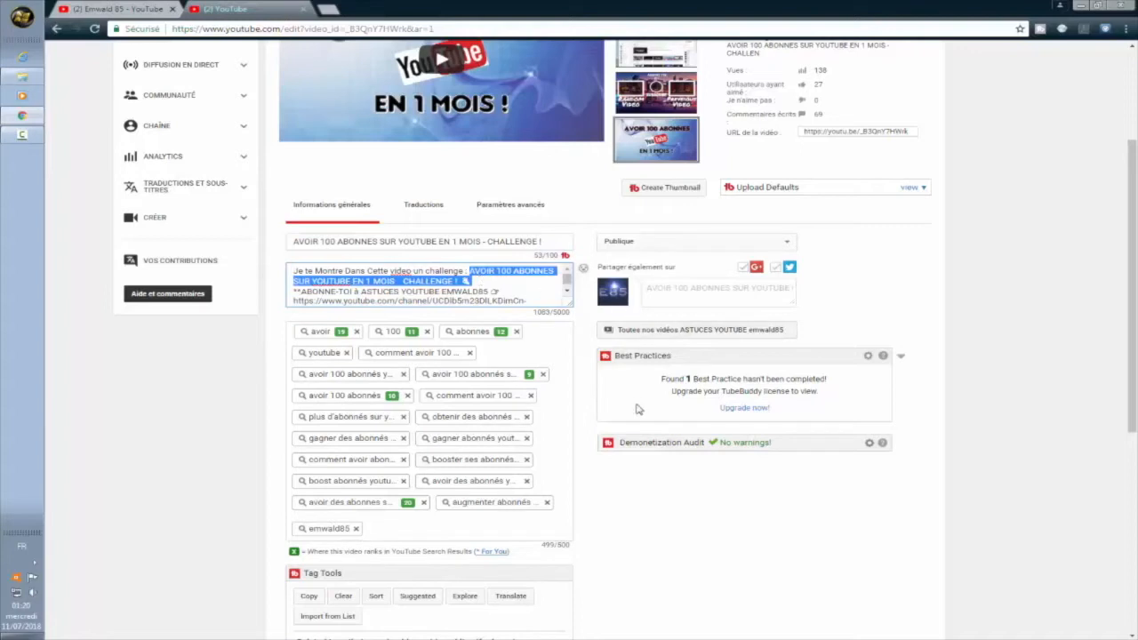
click(626, 535)
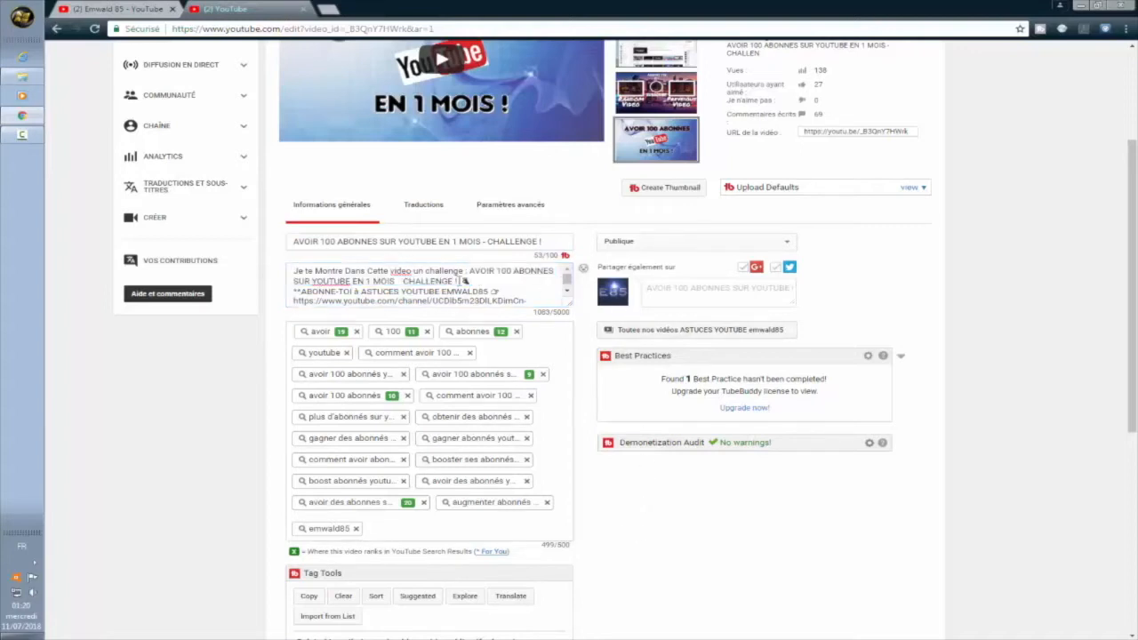
Step: Review the video's tags against its title and description, from the single keywords to the channel-name tag emwald85
scroll(478, 558, up, 2)
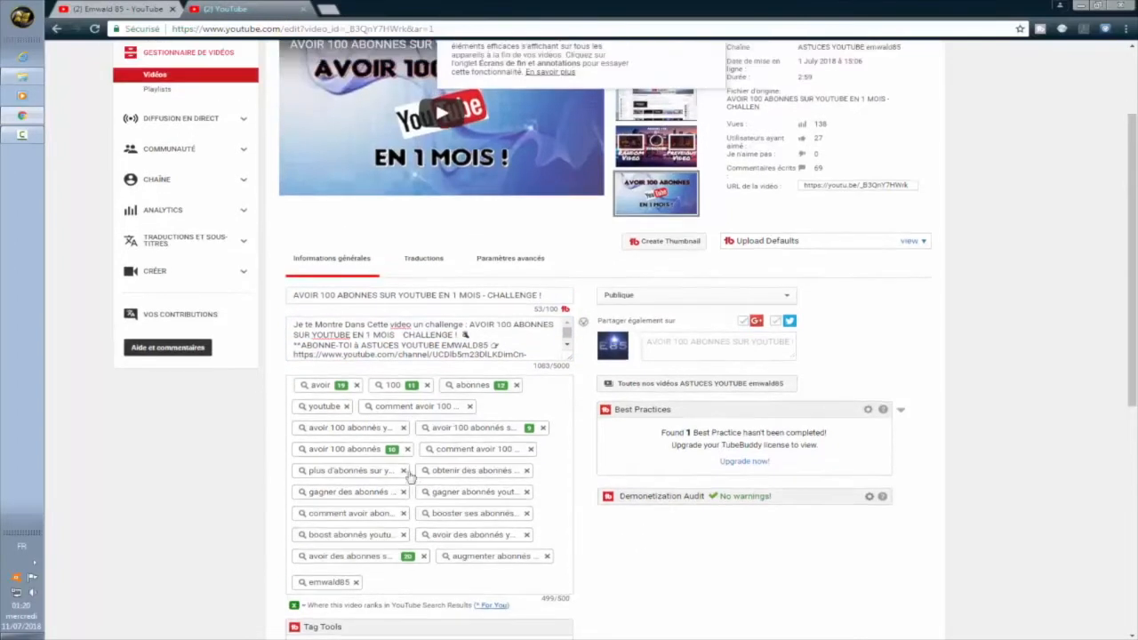
scroll(338, 404, down, 2)
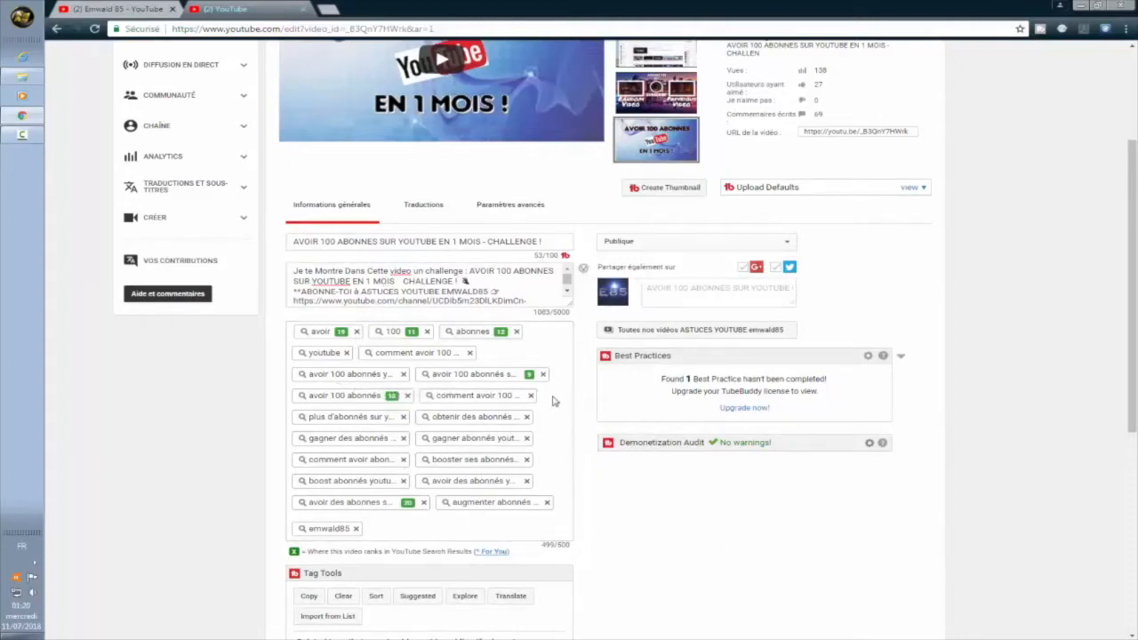
scroll(553, 402, down, 1)
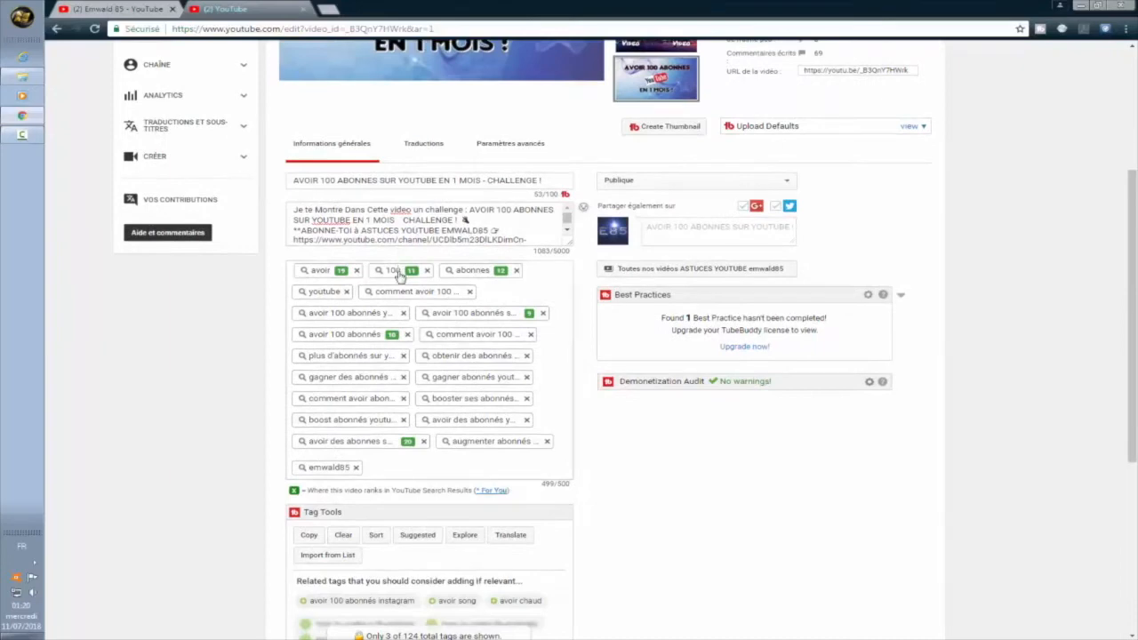
scroll(464, 462, down, 1)
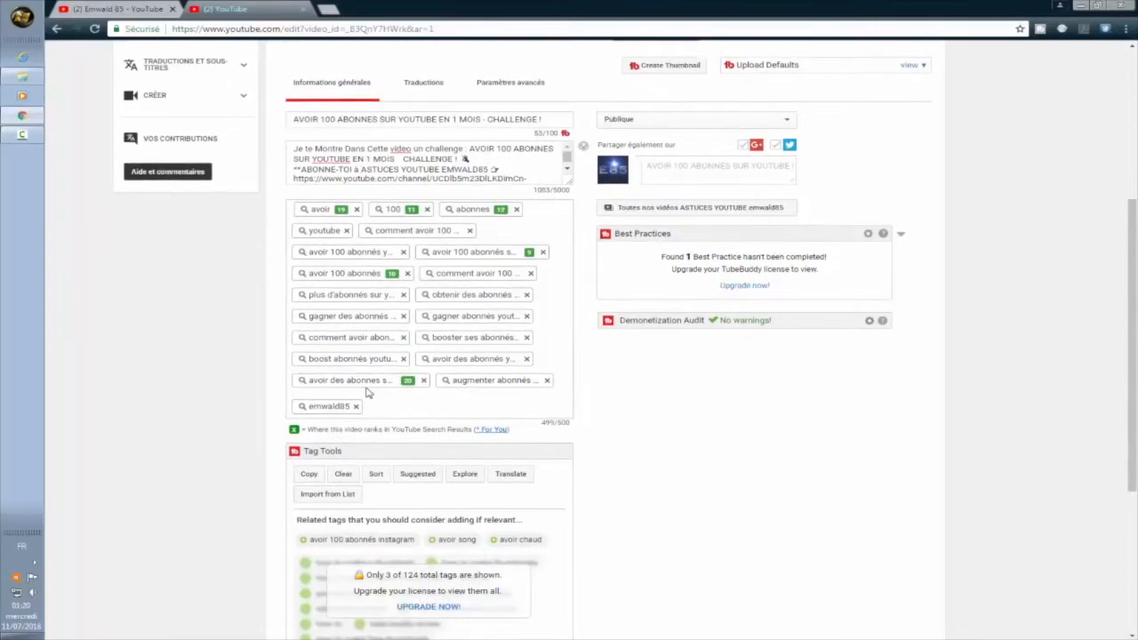
scroll(368, 395, up, 4)
scroll(394, 447, down, 2)
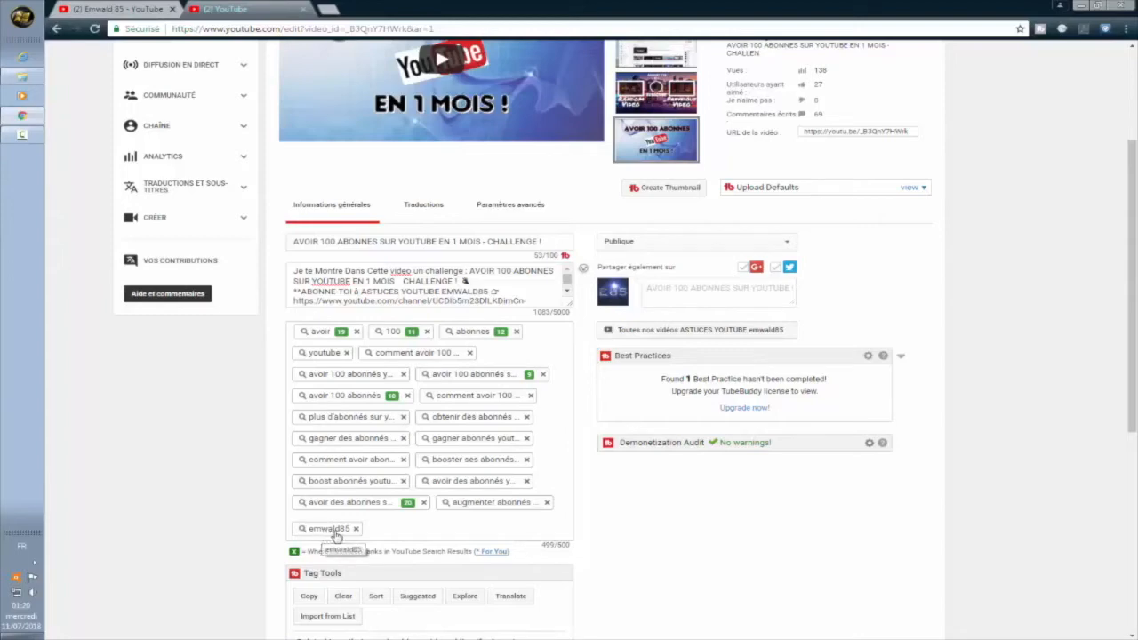
scroll(789, 441, down, 2)
scroll(789, 441, up, 5)
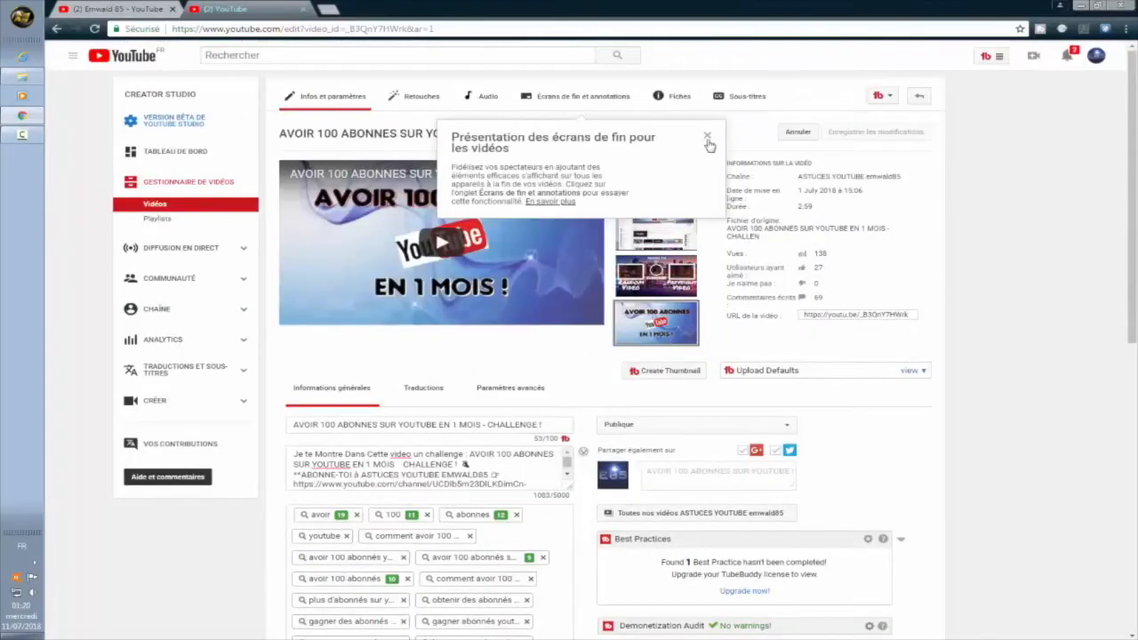
Step: Dismiss the end-screen introduction and examine the custom thumbnail and layout of the "AVOIR 100 ABONNES SUR YOUTUBE EN 1 MOIS" edit page
click(708, 136)
mouse_move(663, 330)
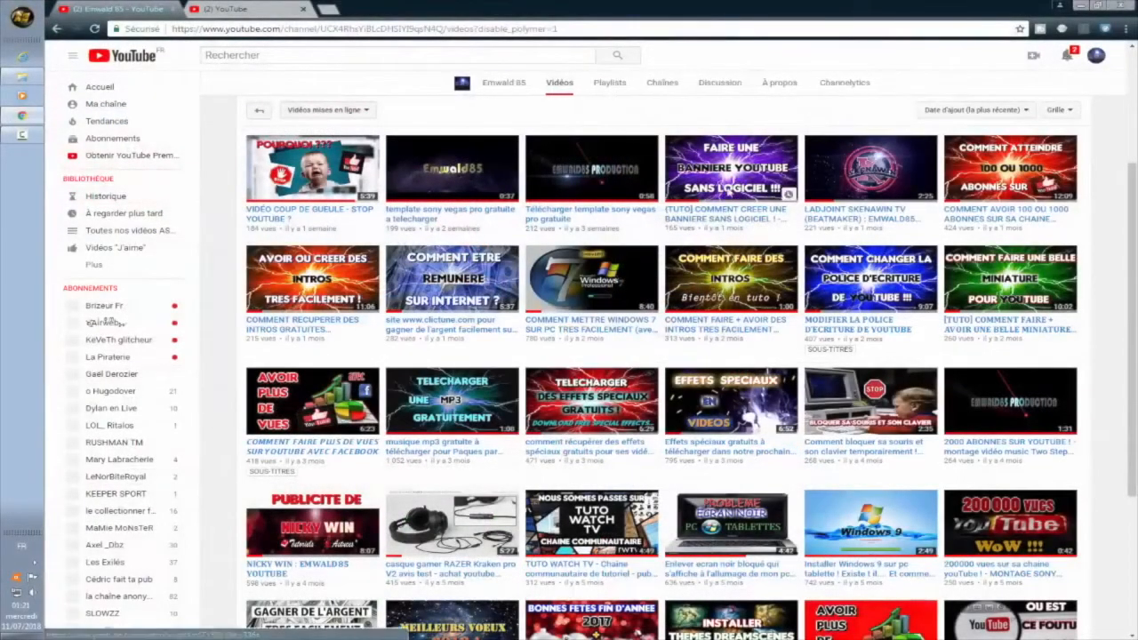
click(258, 11)
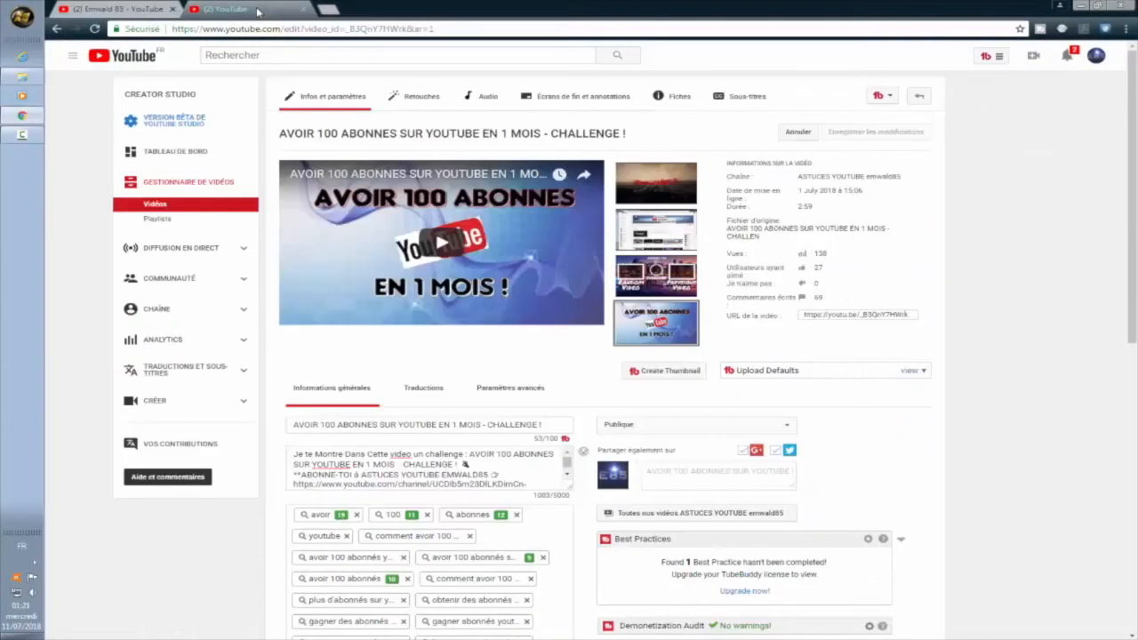
mouse_move(649, 342)
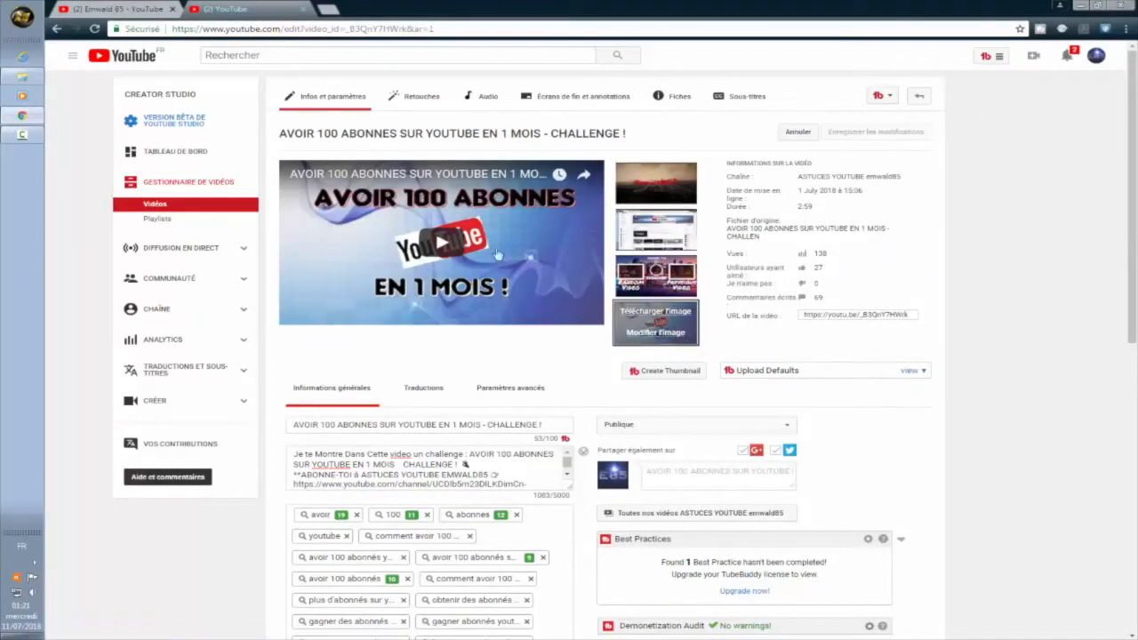
scroll(635, 317, down, 6)
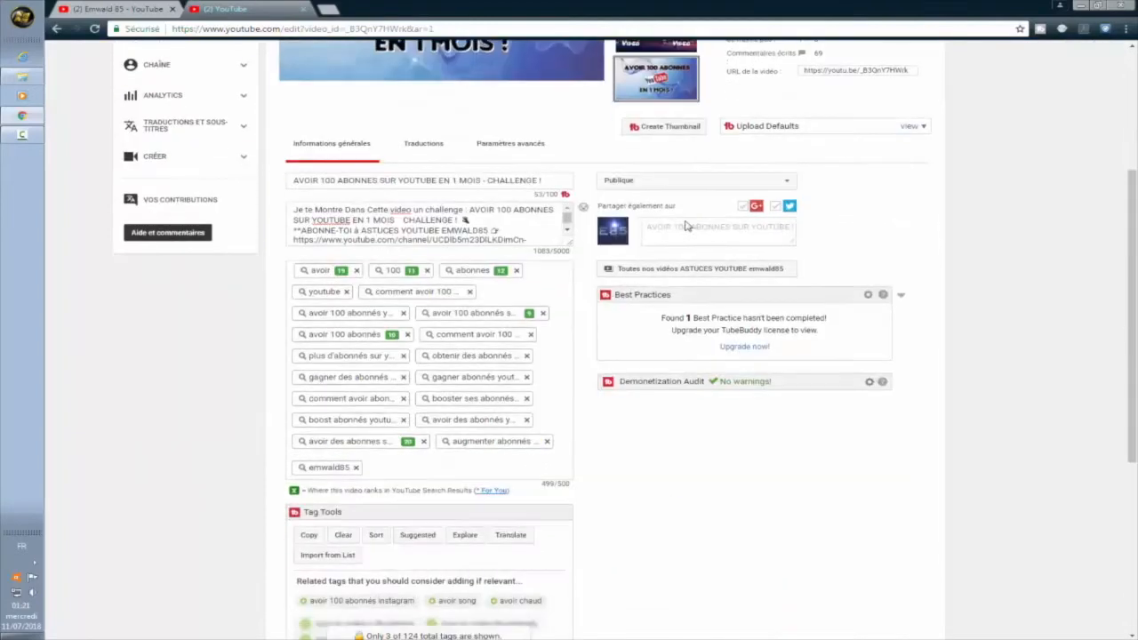
scroll(589, 298, up, 8)
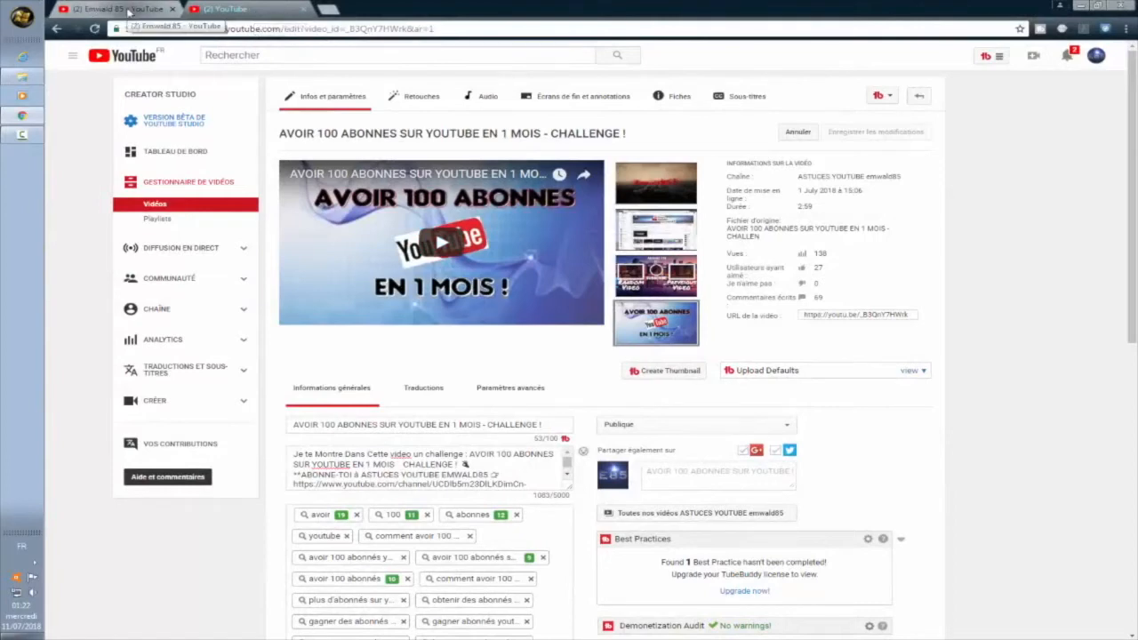
Step: Switch to the Emwald 85 channel's uploads and examine the video thumbnails, loading more videos twice to reach the older ones
click(129, 11)
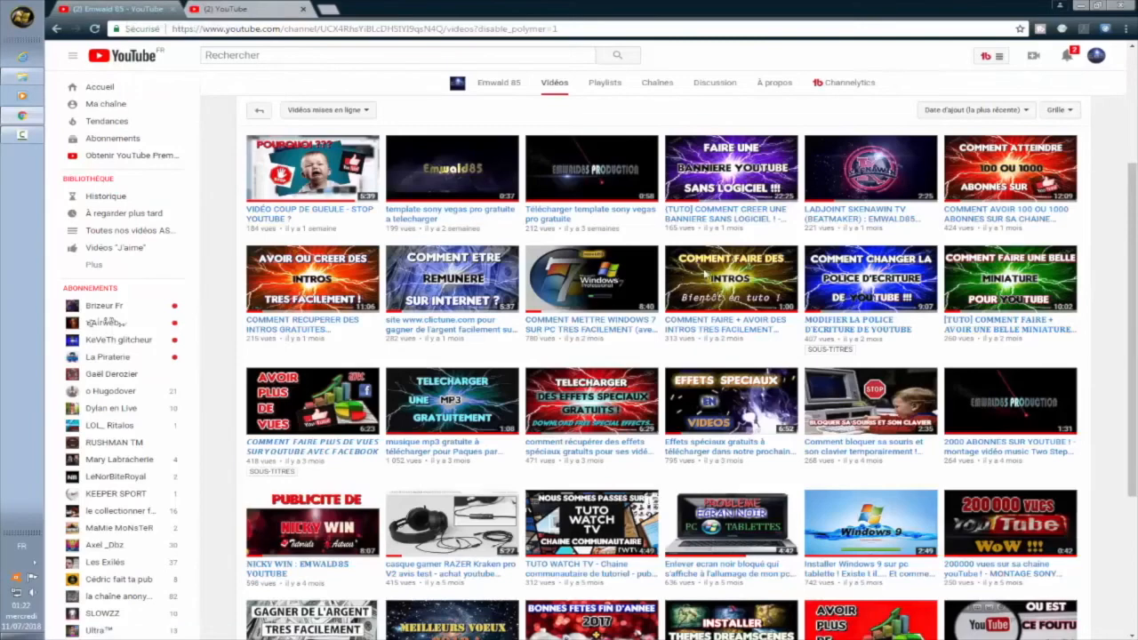
scroll(716, 280, down, 3)
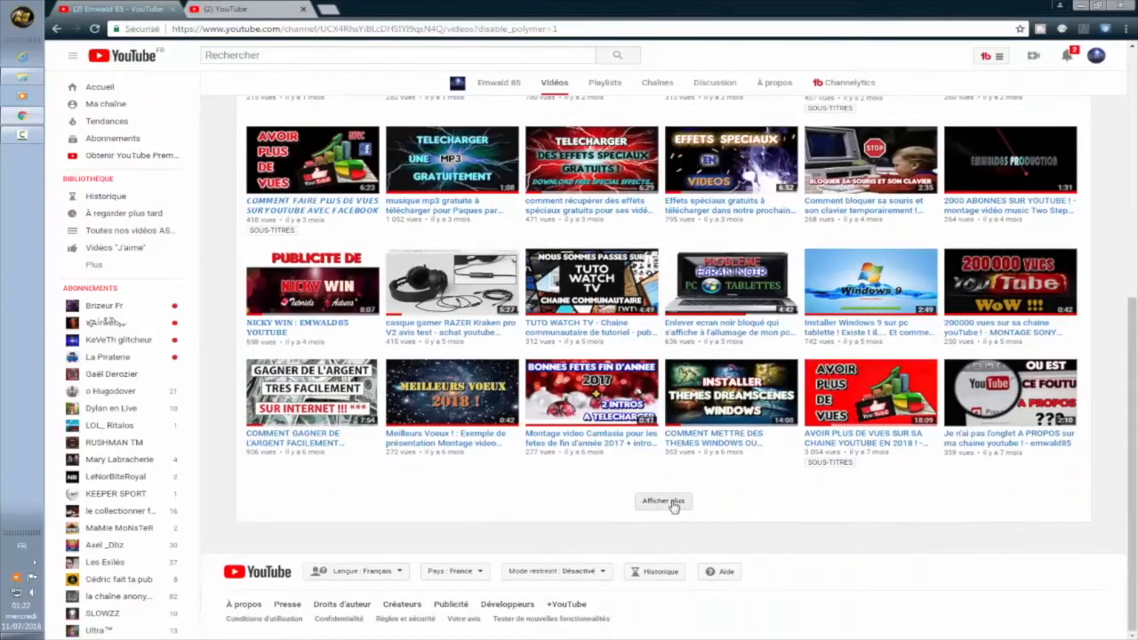
click(669, 501)
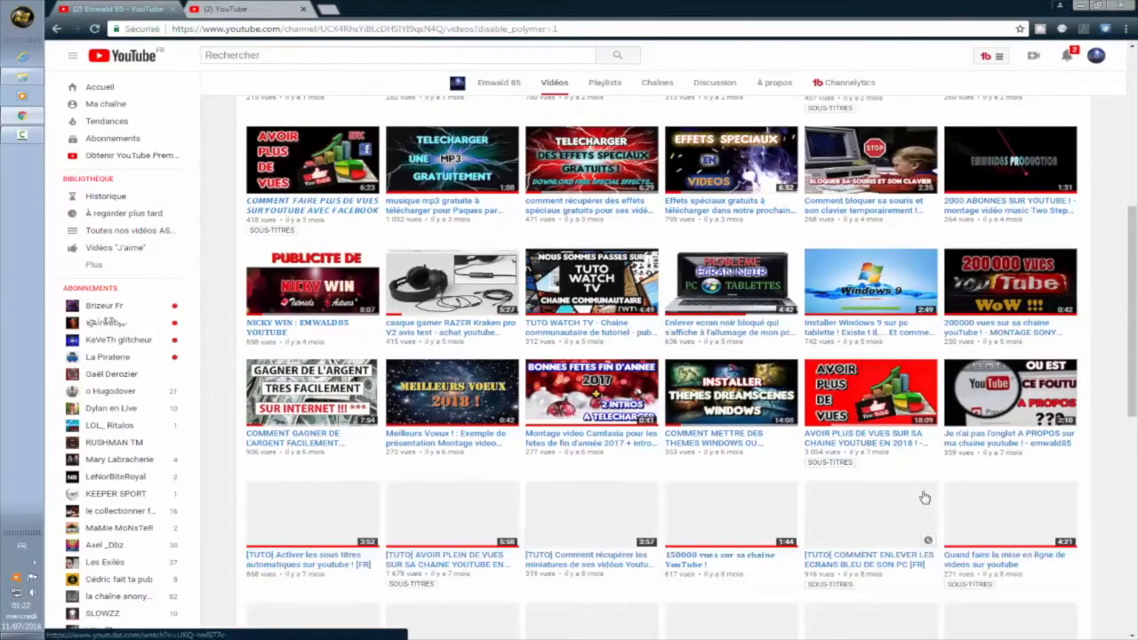
scroll(965, 365, down, 3)
scroll(965, 364, down, 3)
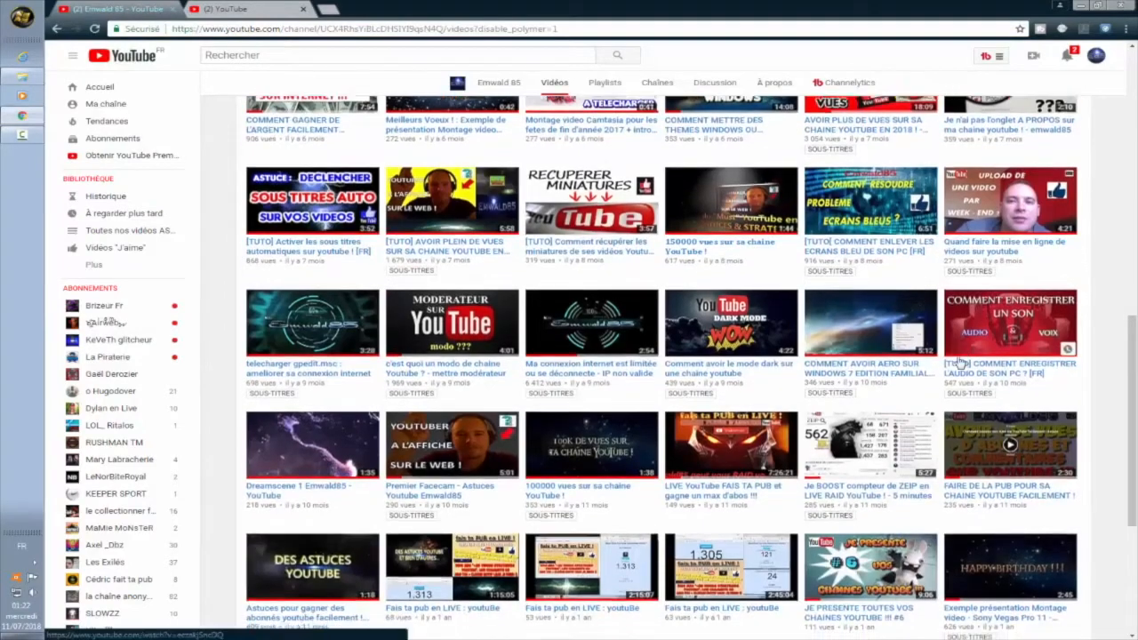
scroll(925, 367, down, 1)
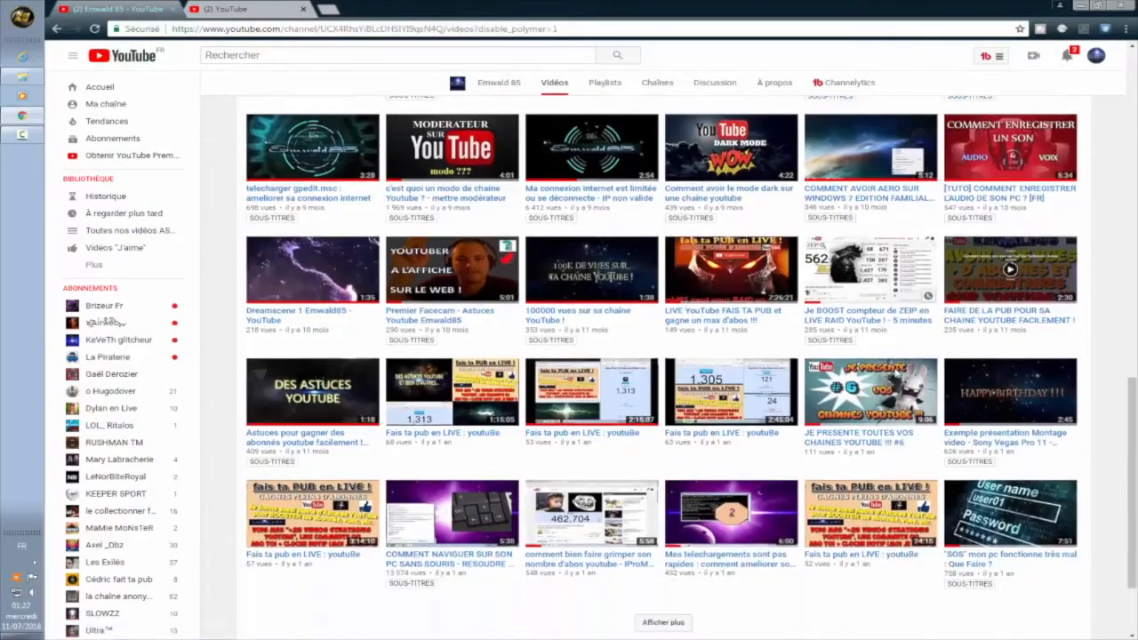
scroll(925, 418, down, 2)
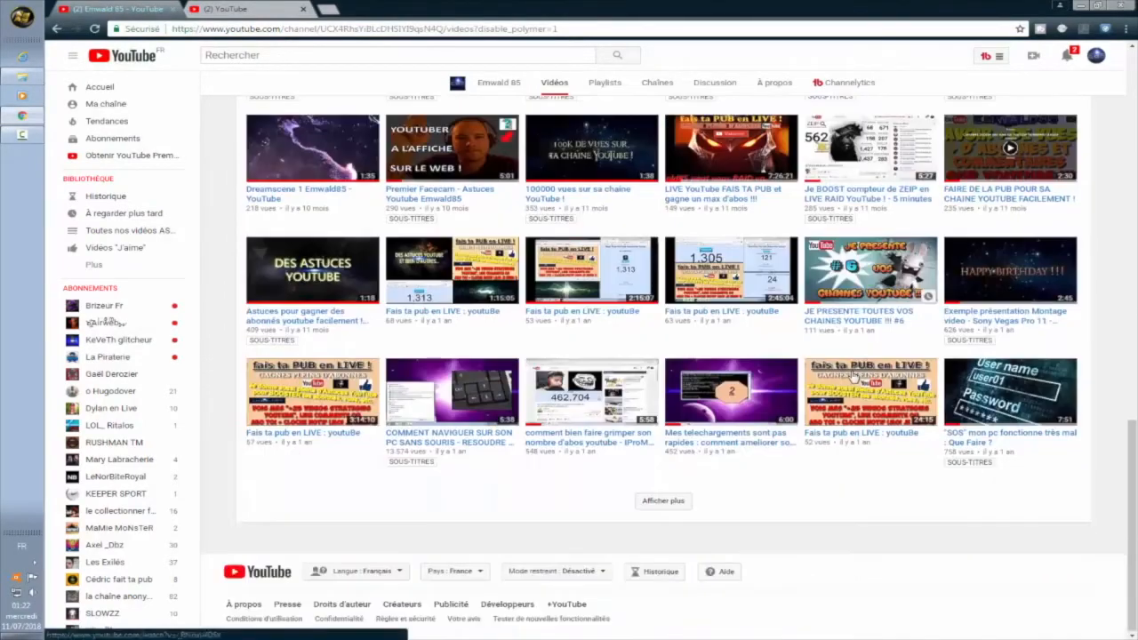
click(675, 504)
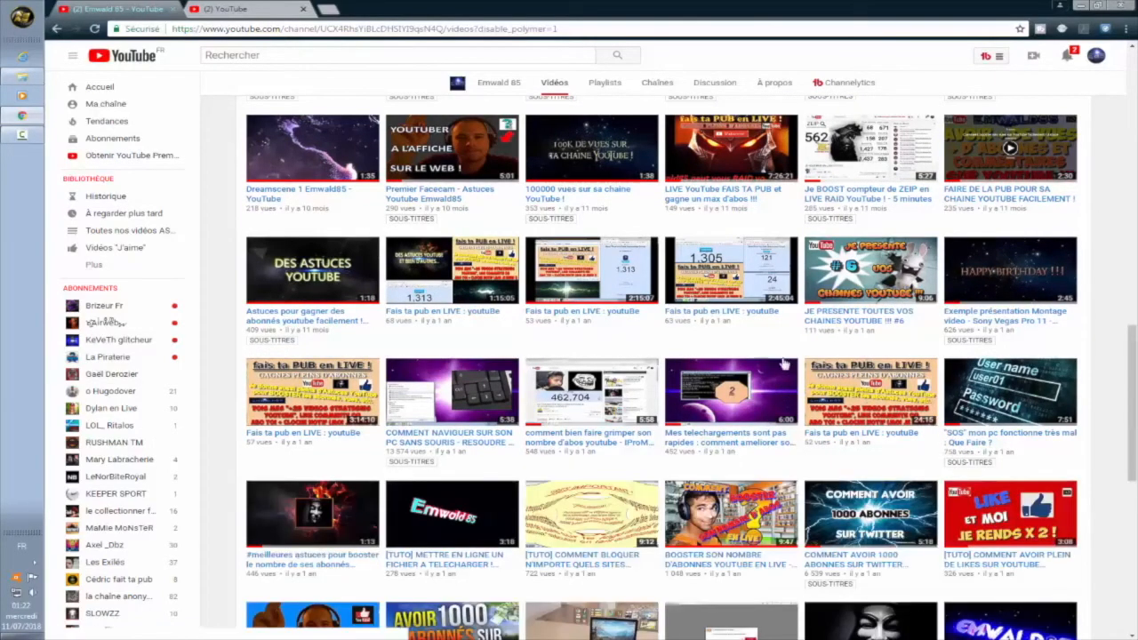
scroll(785, 365, down, 1)
scroll(783, 363, down, 2)
scroll(782, 365, down, 1)
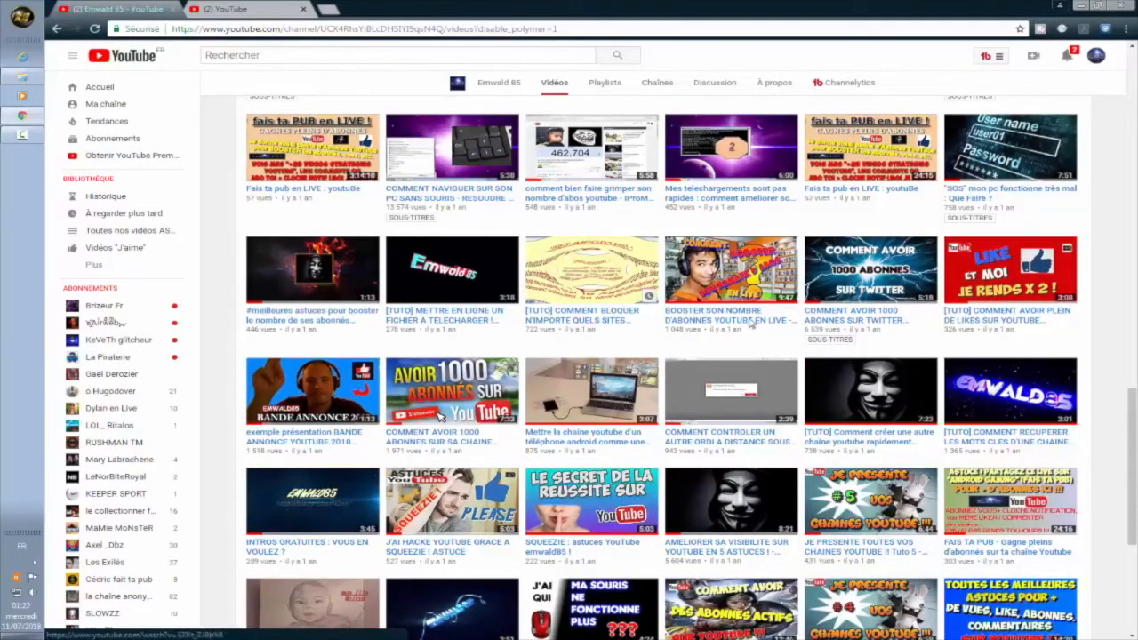
scroll(752, 324, down, 2)
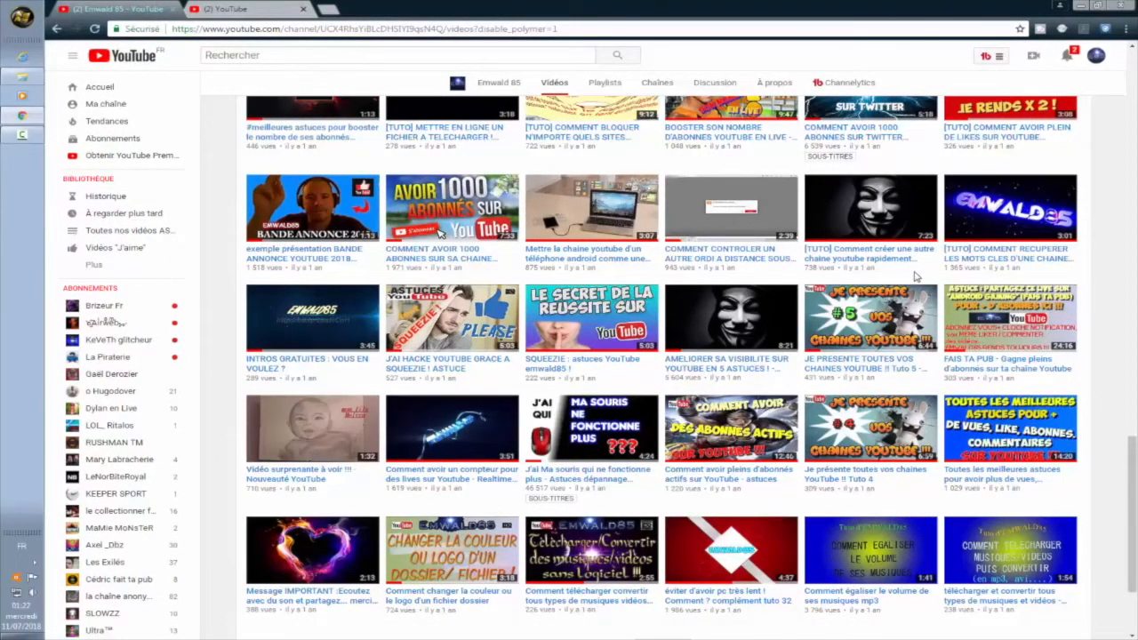
scroll(917, 277, up, 5)
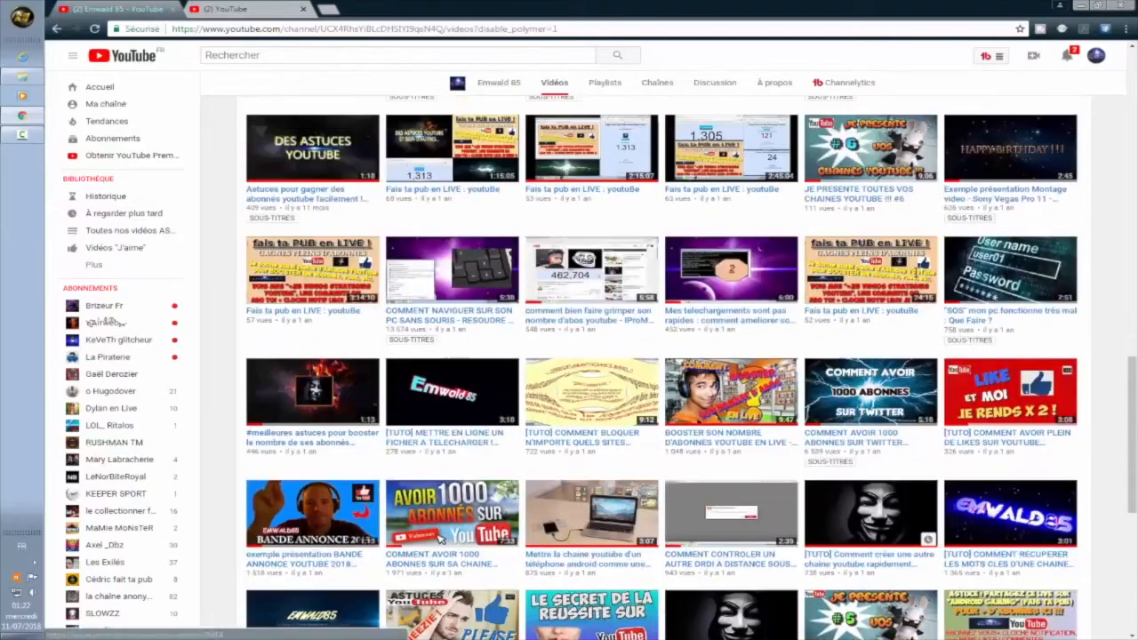
scroll(917, 276, up, 8)
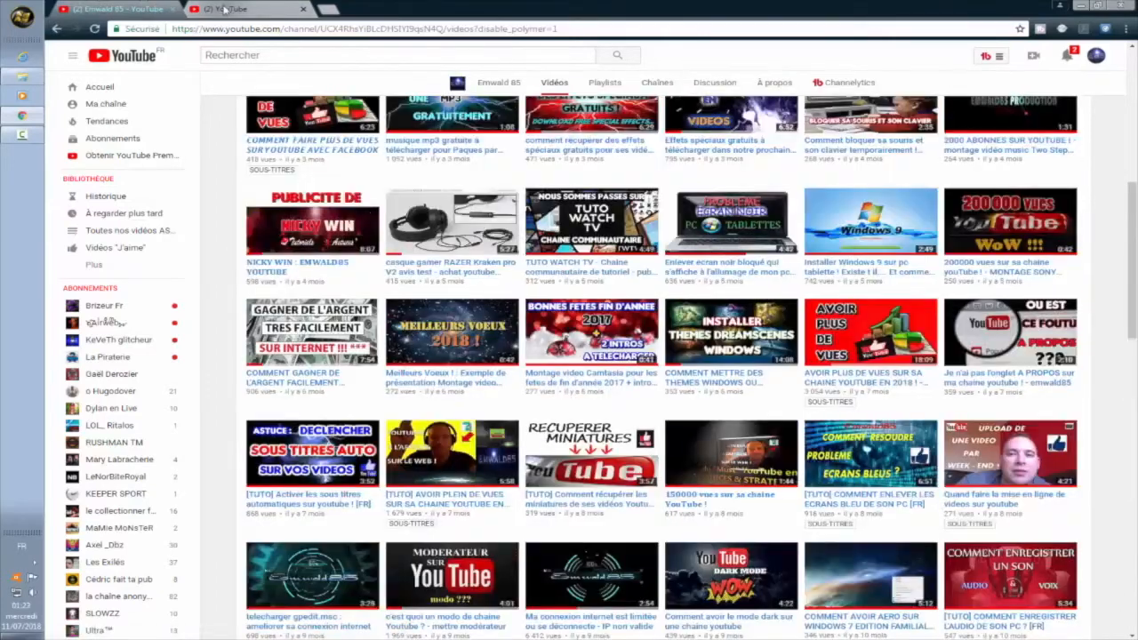
Step: Return to the video's edit page, then open the ASTUCES YOUTUBE emwald85 channel in customization mode
click(225, 8)
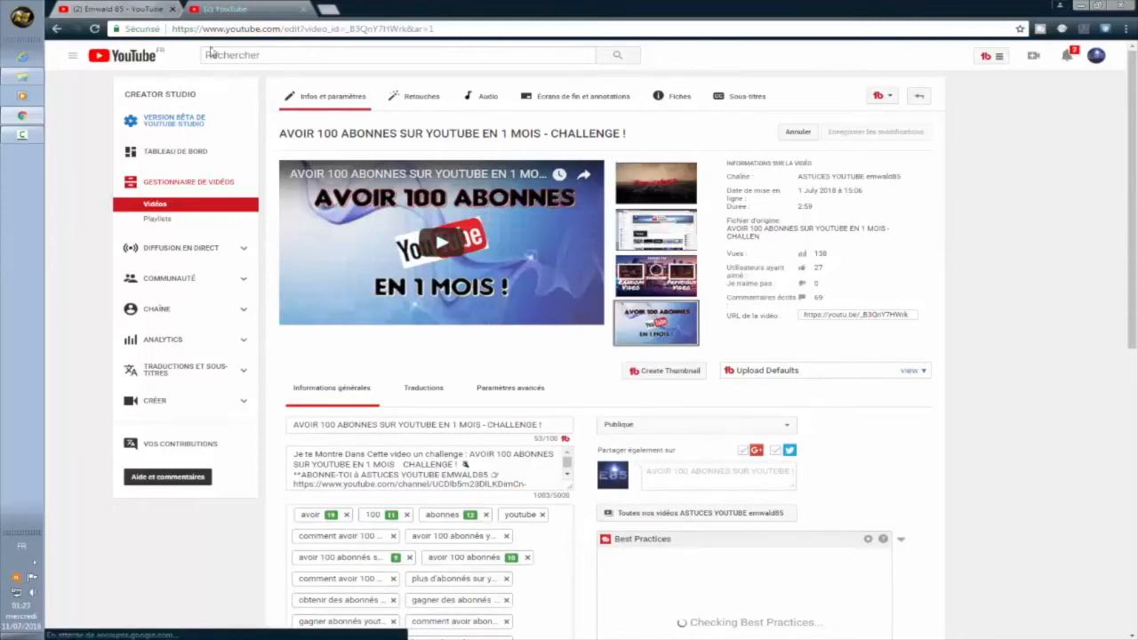
scroll(178, 125, down, 1)
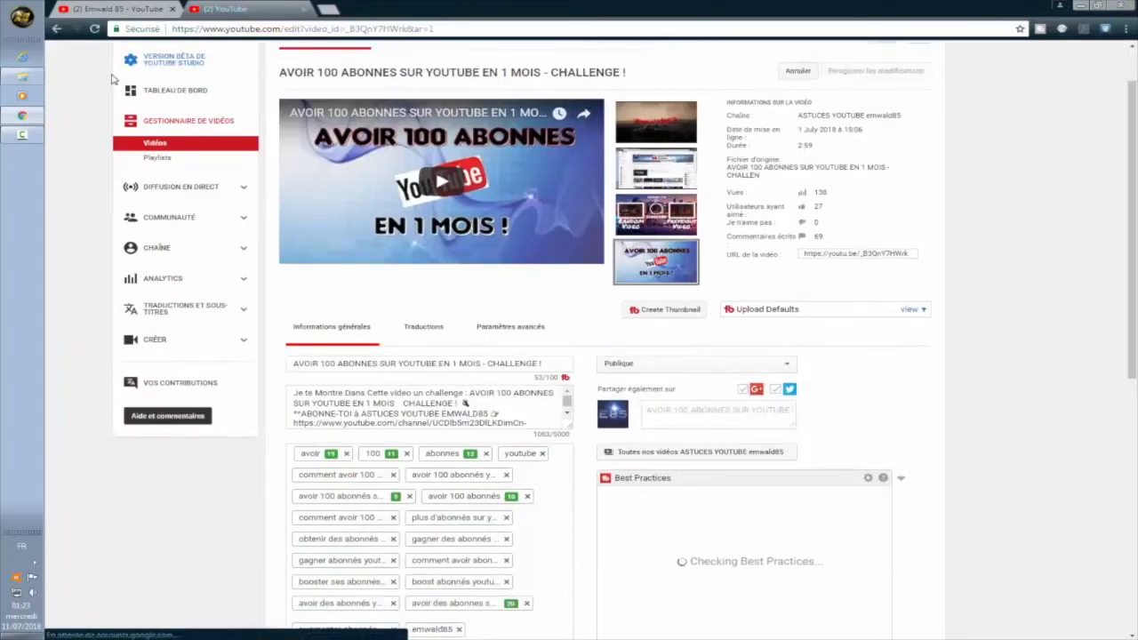
scroll(921, 171, up, 1)
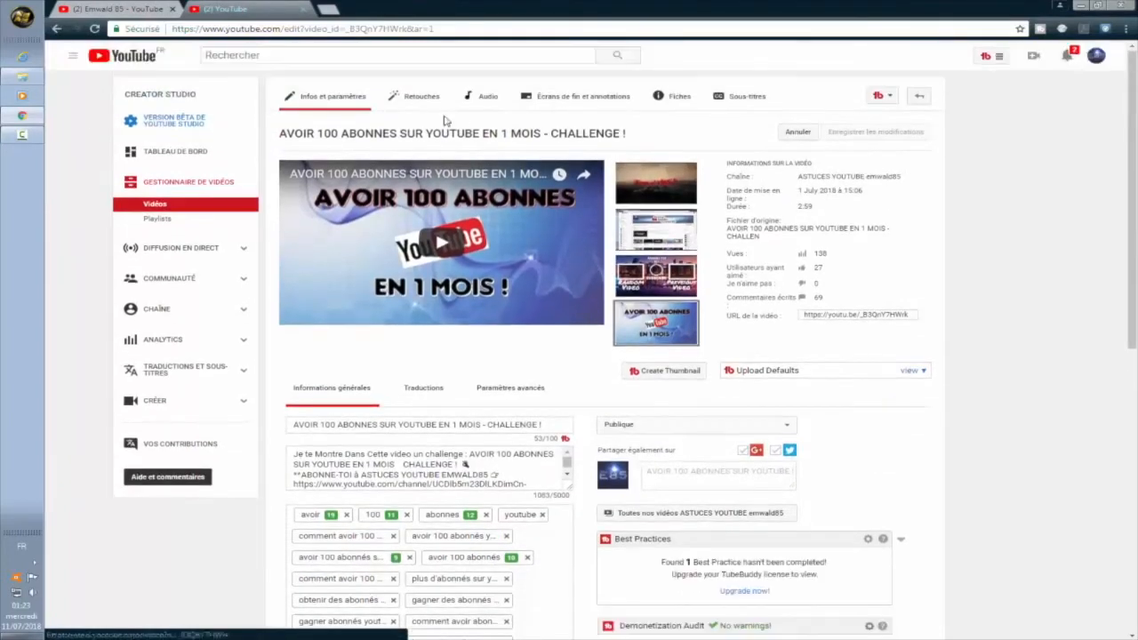
click(72, 59)
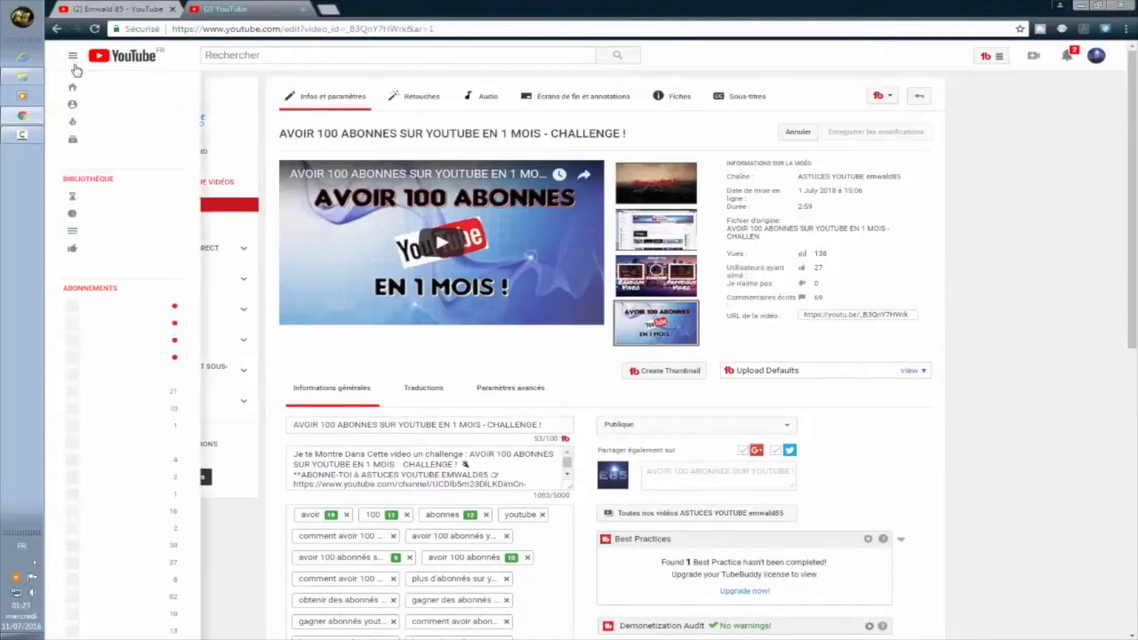
click(99, 102)
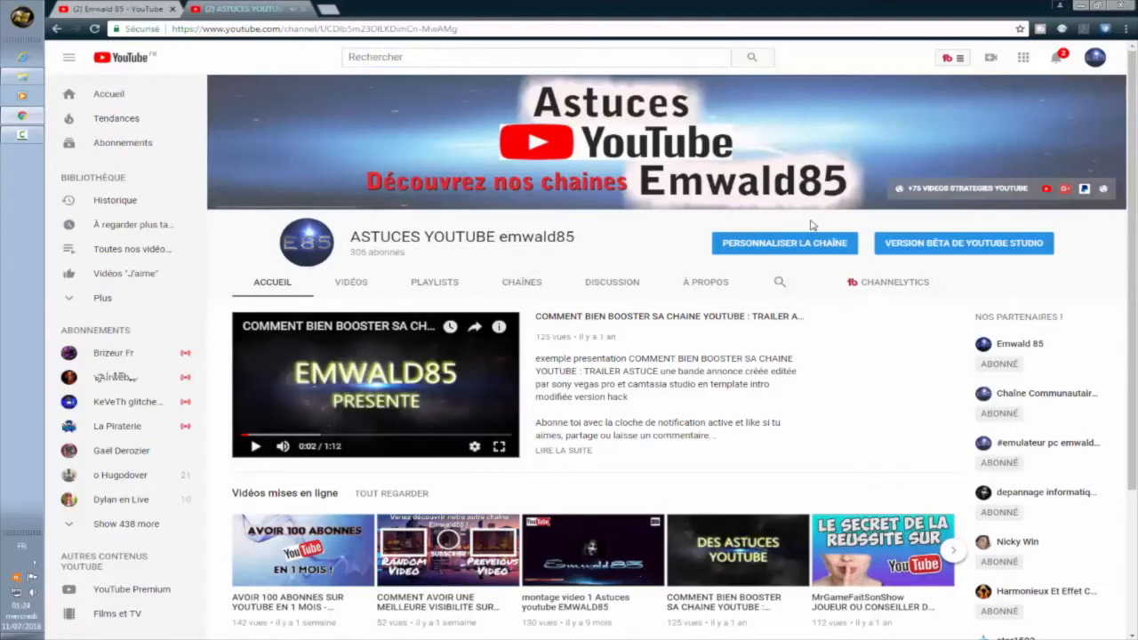
click(827, 246)
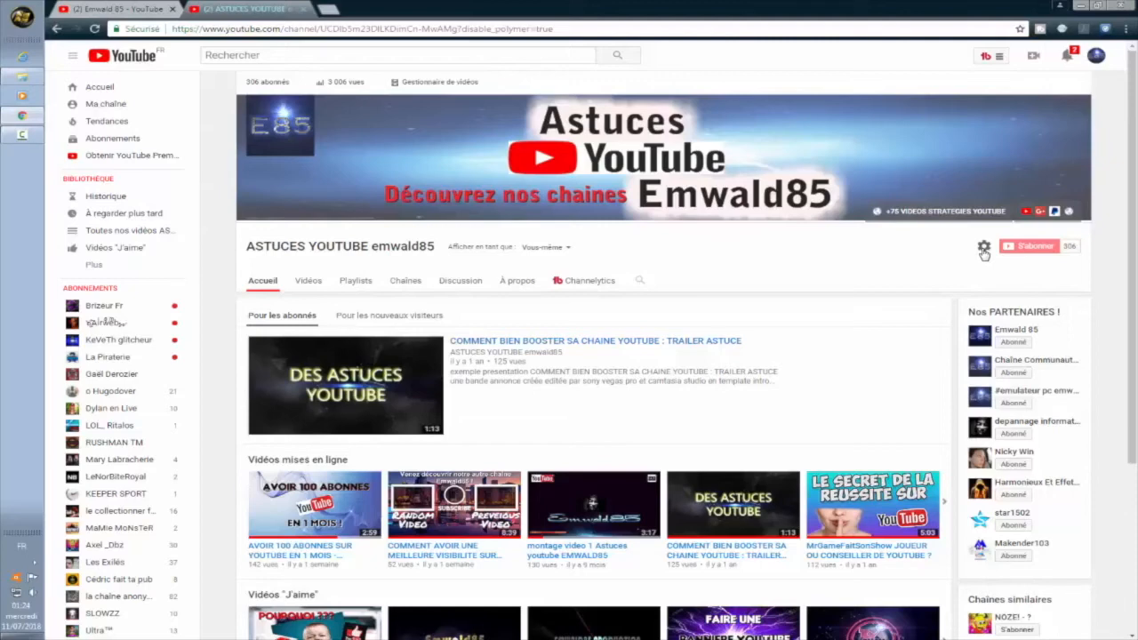
Step: Open the channel's settings and go to the translation page for the channel information
click(984, 249)
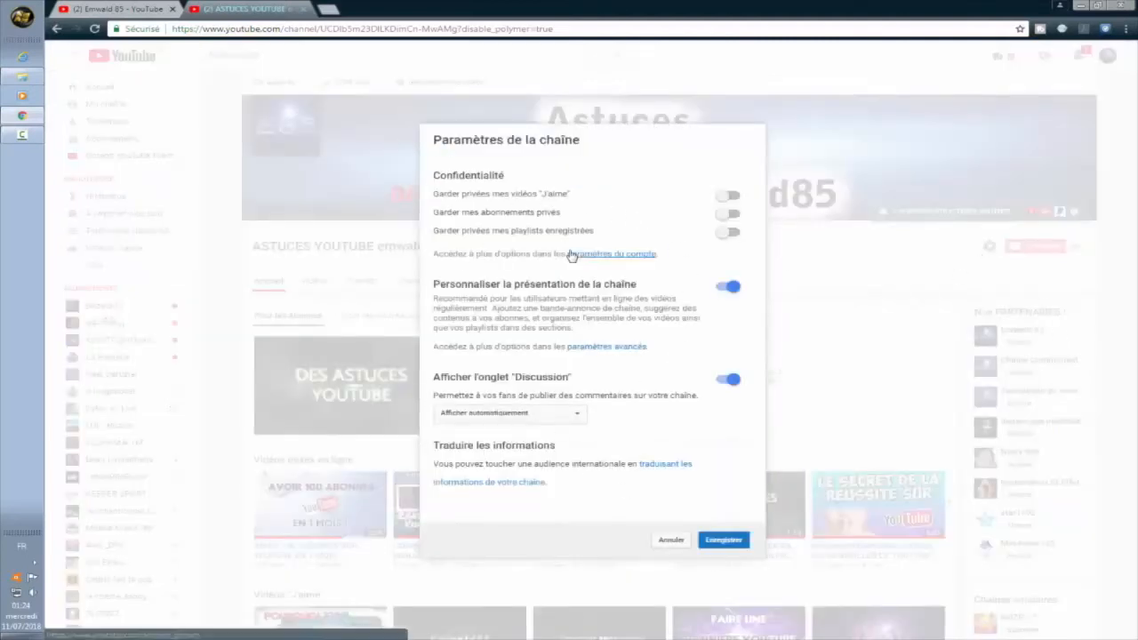
scroll(498, 462, down, 1)
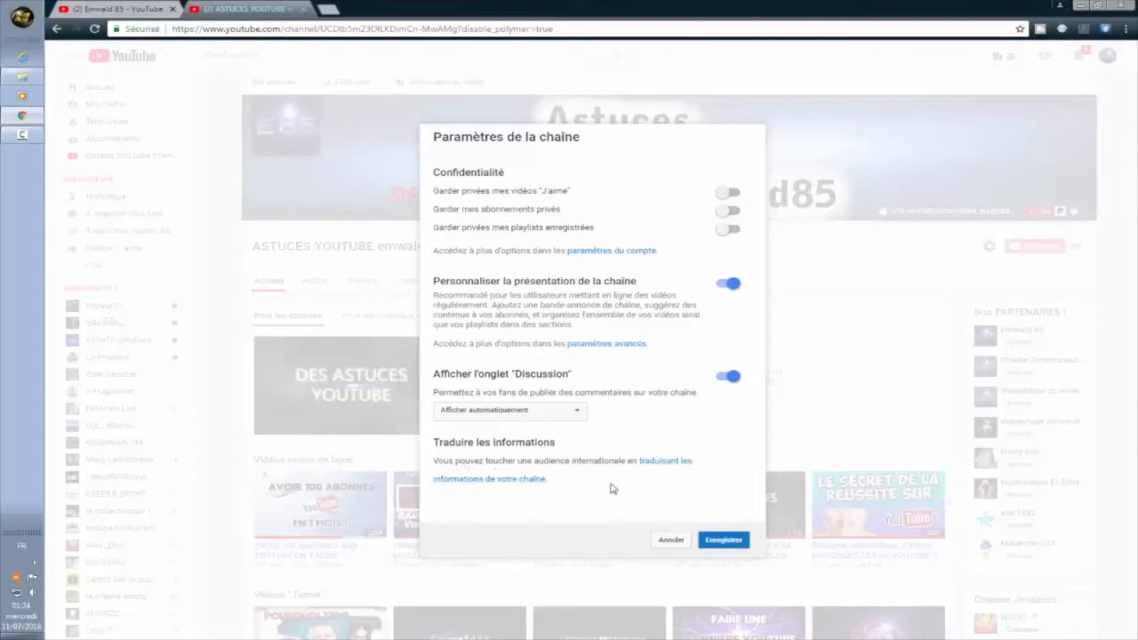
click(502, 485)
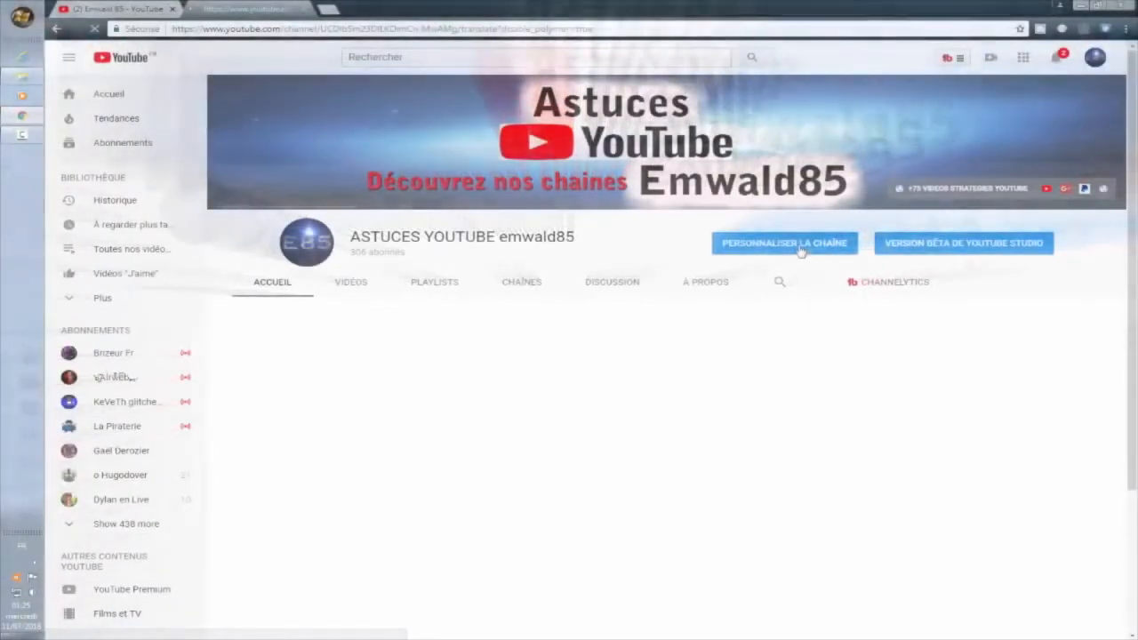
click(785, 250)
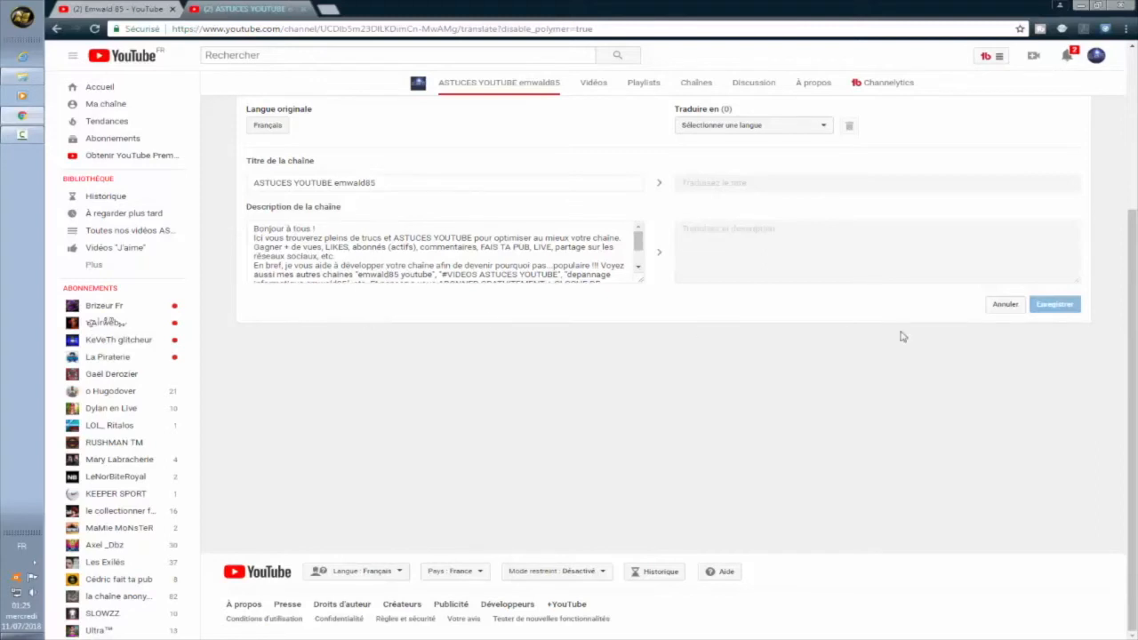
scroll(981, 313, up, 1)
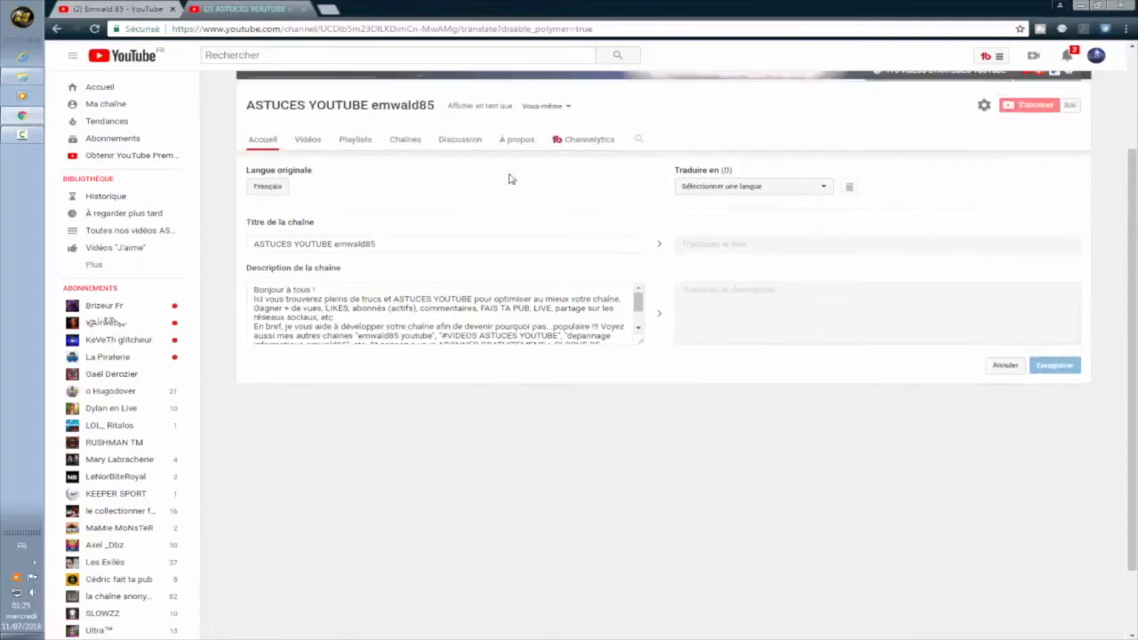
Step: Add Anglais as a new target language for the channel's title and description
click(730, 189)
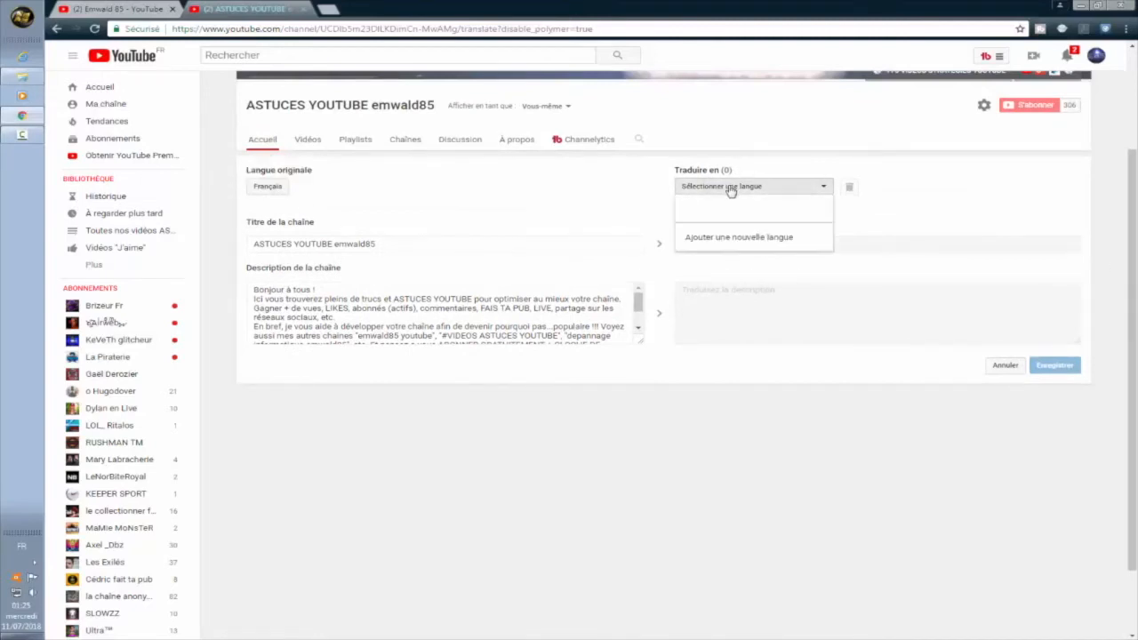
click(744, 240)
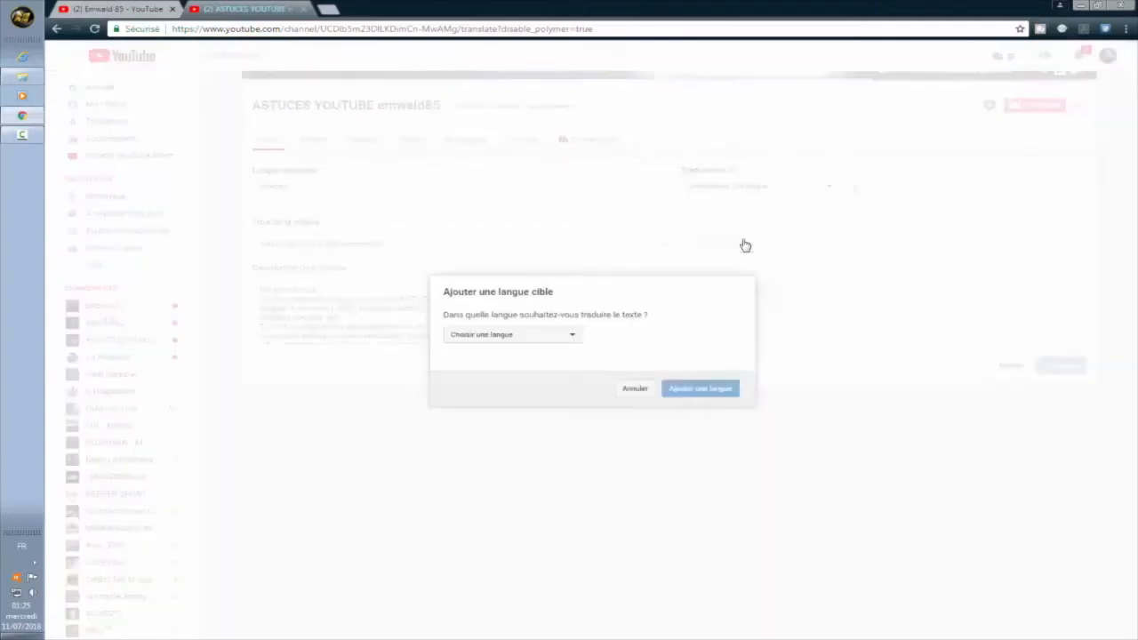
click(486, 343)
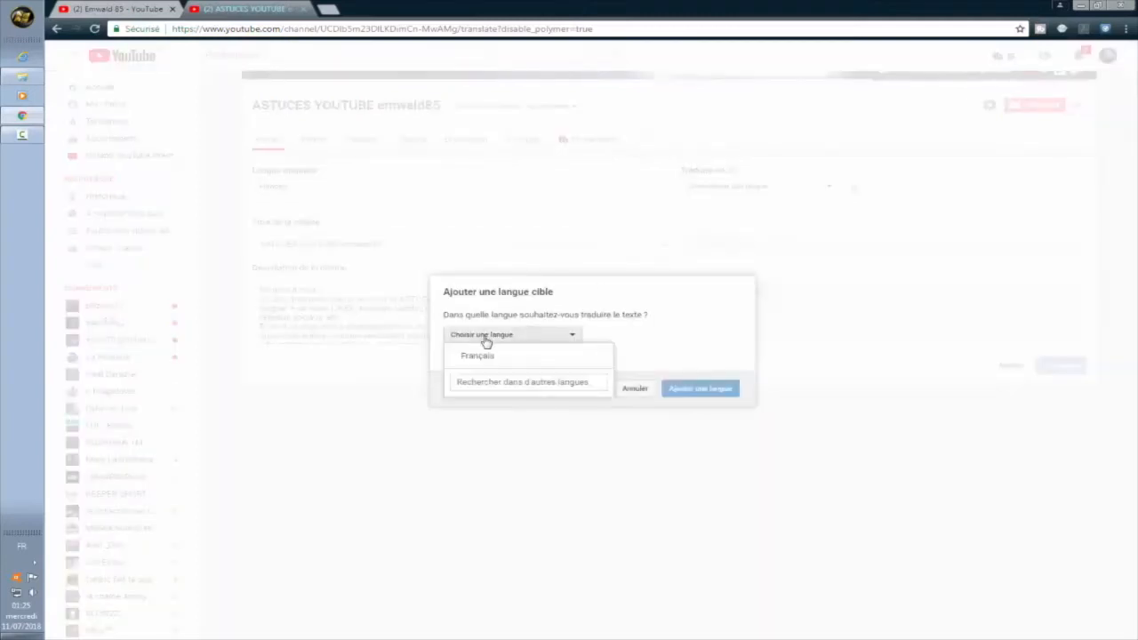
click(499, 388)
text(anglais)
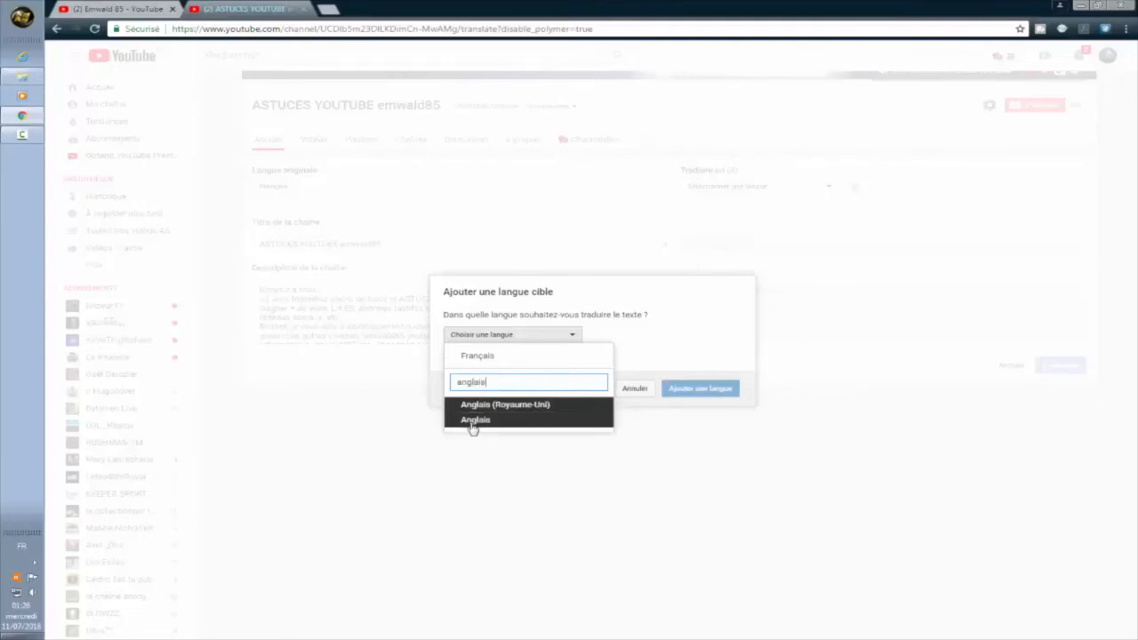
click(473, 422)
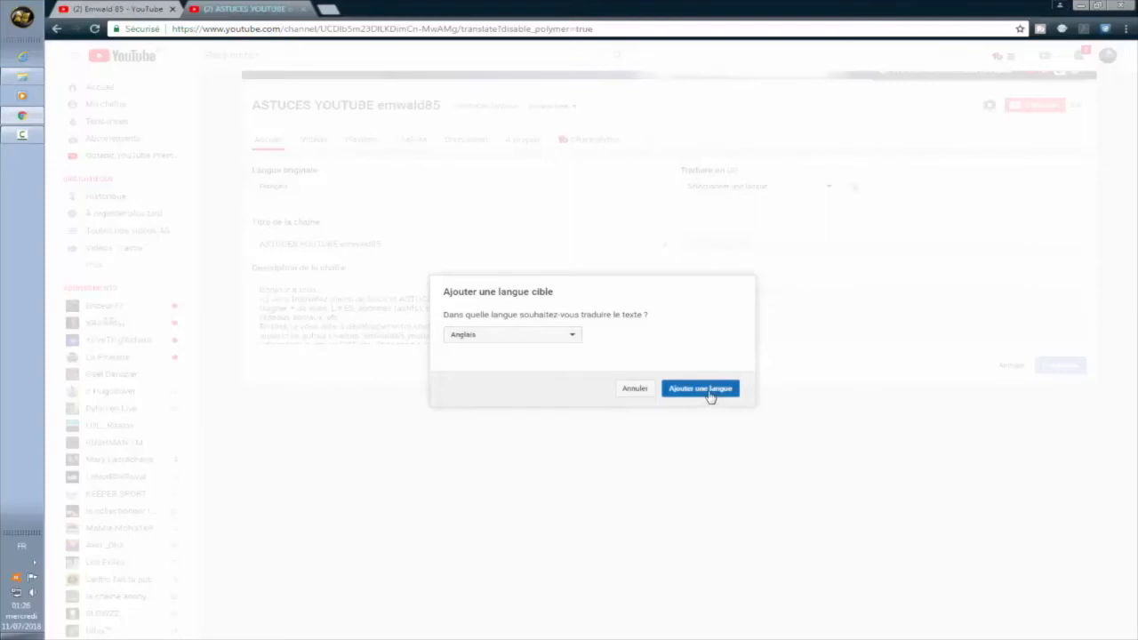
click(709, 391)
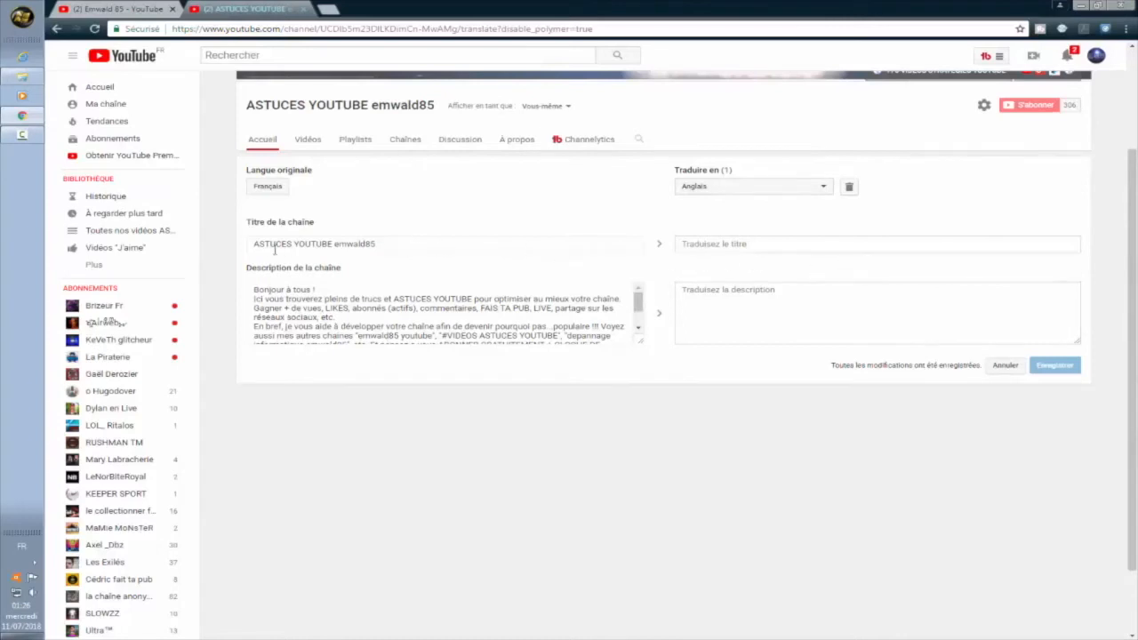
Step: Copy the original channel title ASTUCES YOUTUBE emwald85 into the English title translation
drag(260, 246, 383, 242)
key(cmd+c)
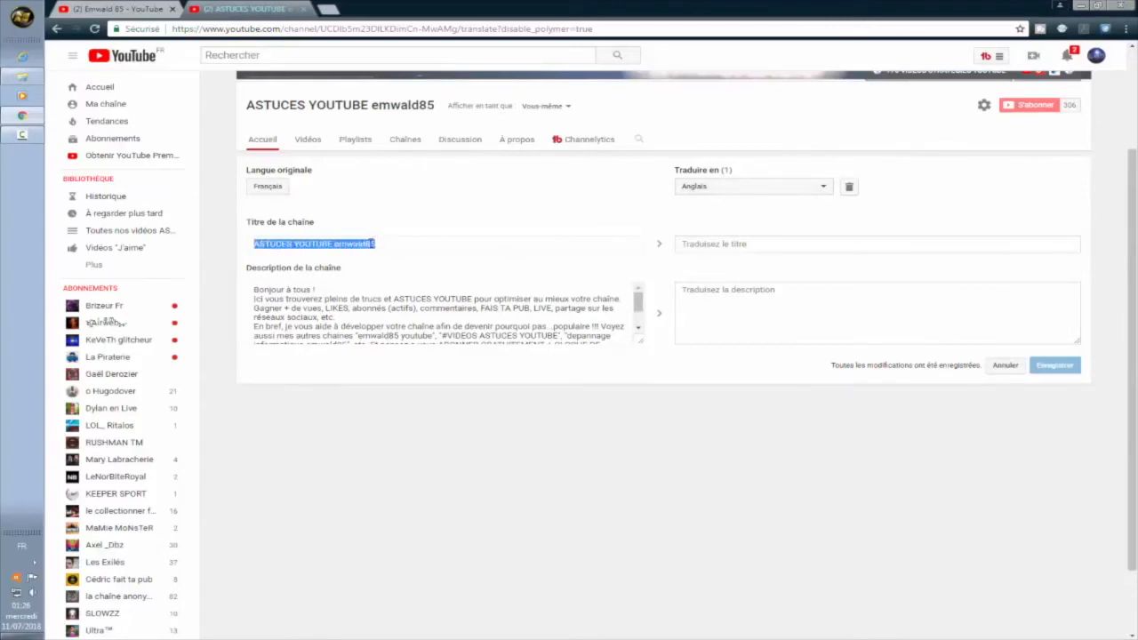
right_click(373, 244)
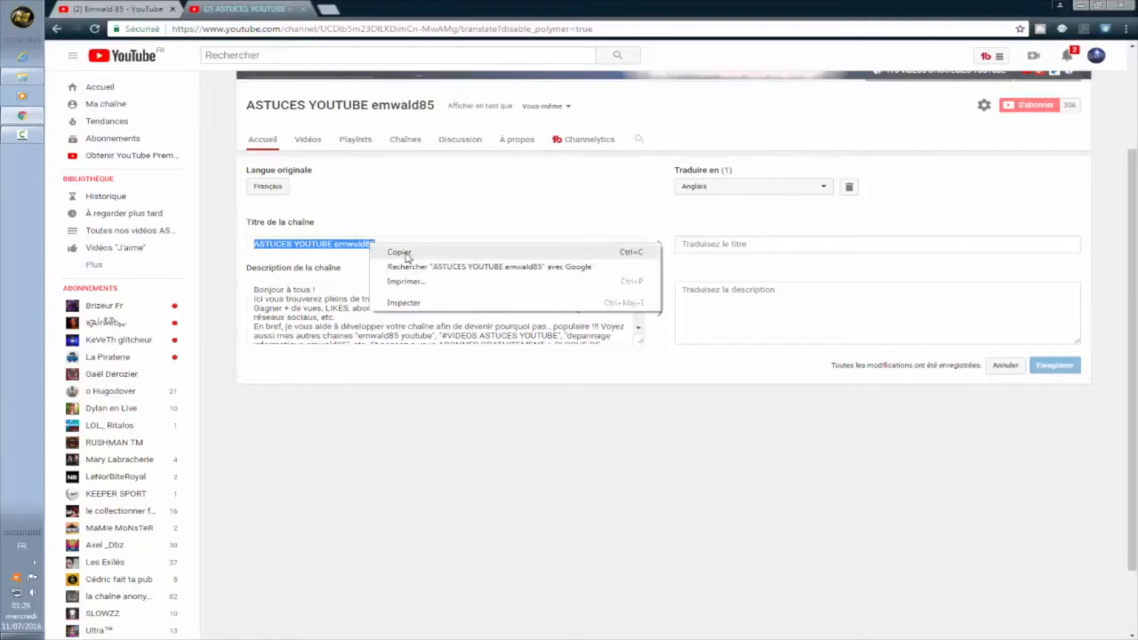
click(405, 254)
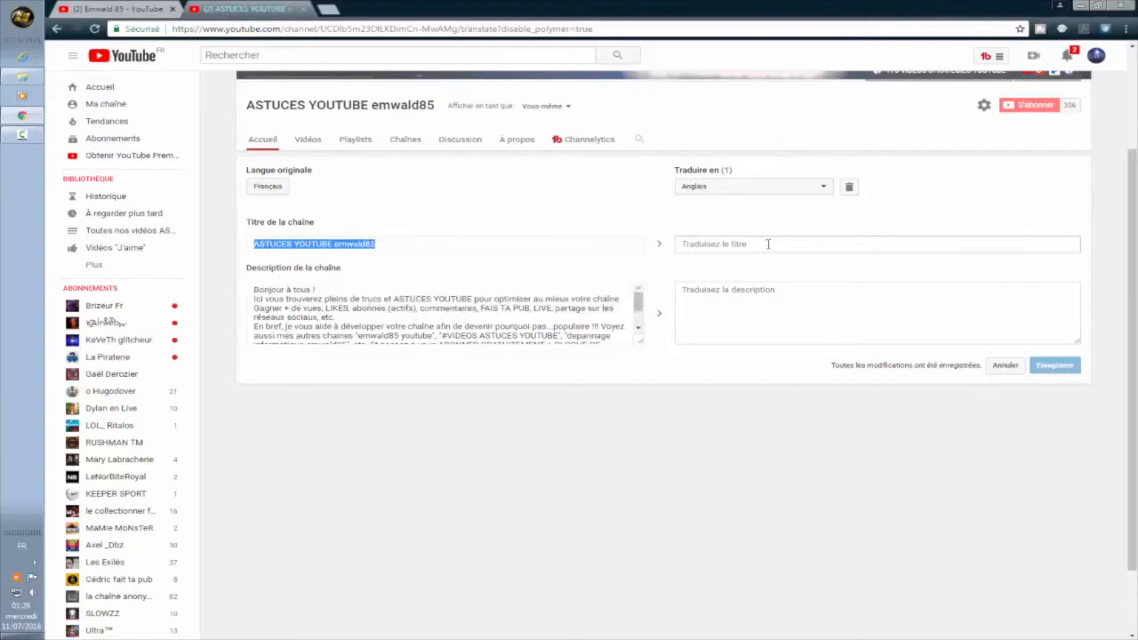
click(768, 245)
right_click(768, 244)
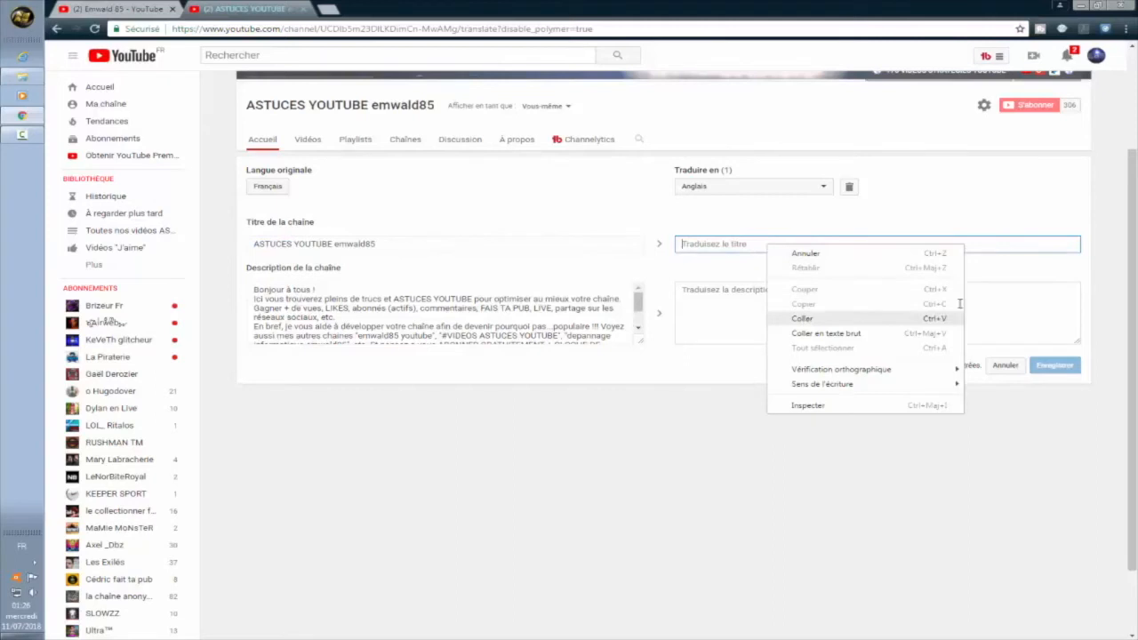
click(804, 318)
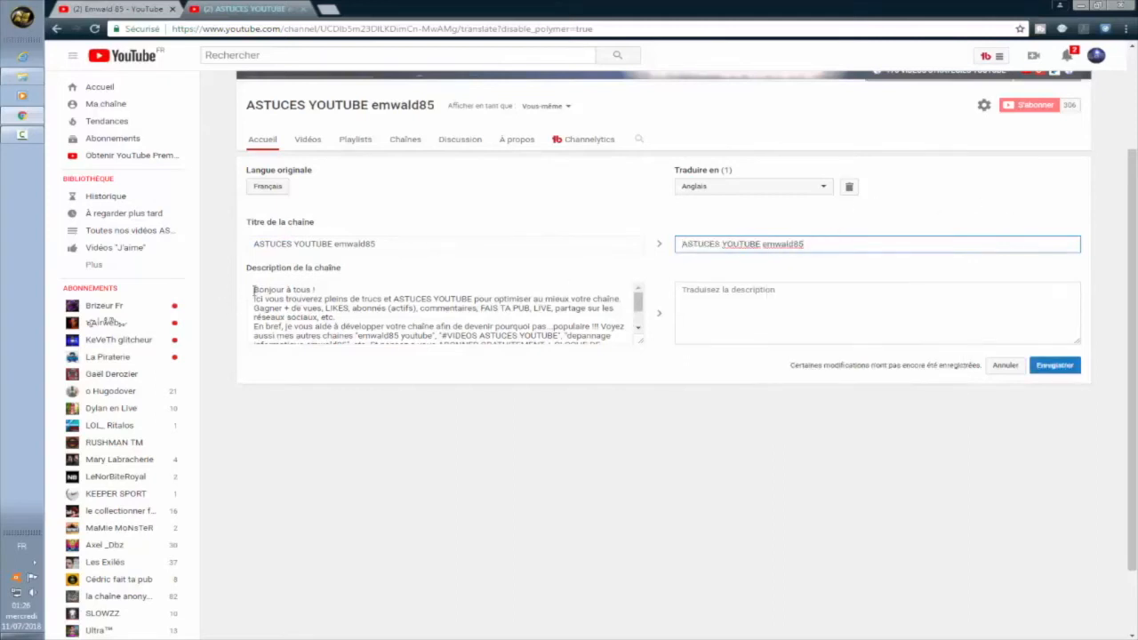
Step: Copy the full French channel description and open the Reverso text translation site in a new tab by searching for "reverso"
drag(253, 290, 493, 354)
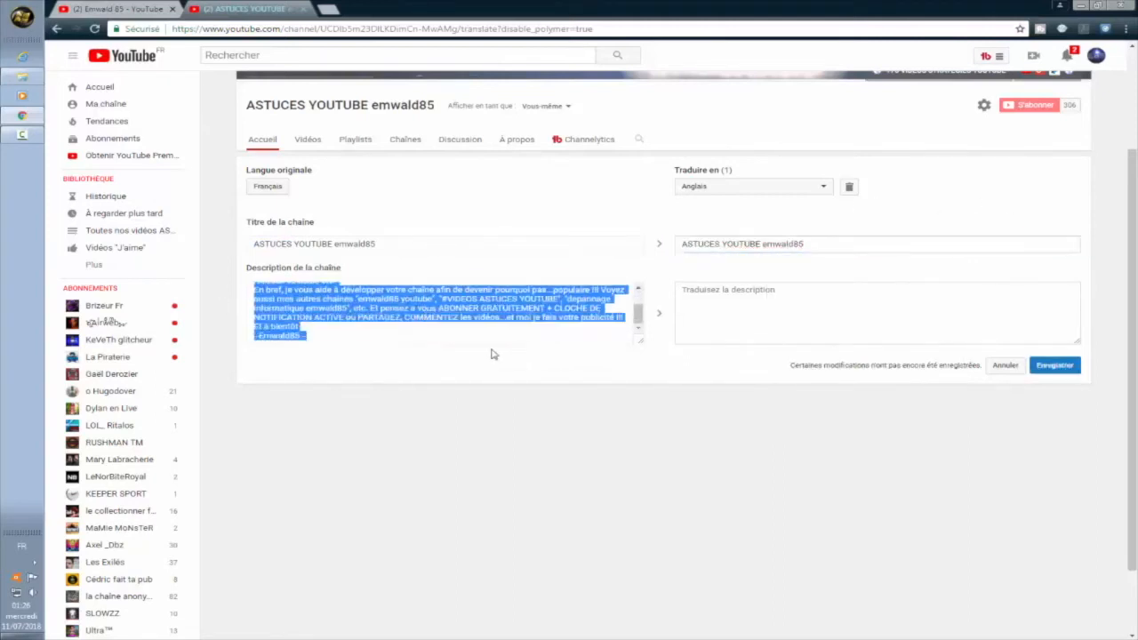
right_click(532, 308)
click(554, 318)
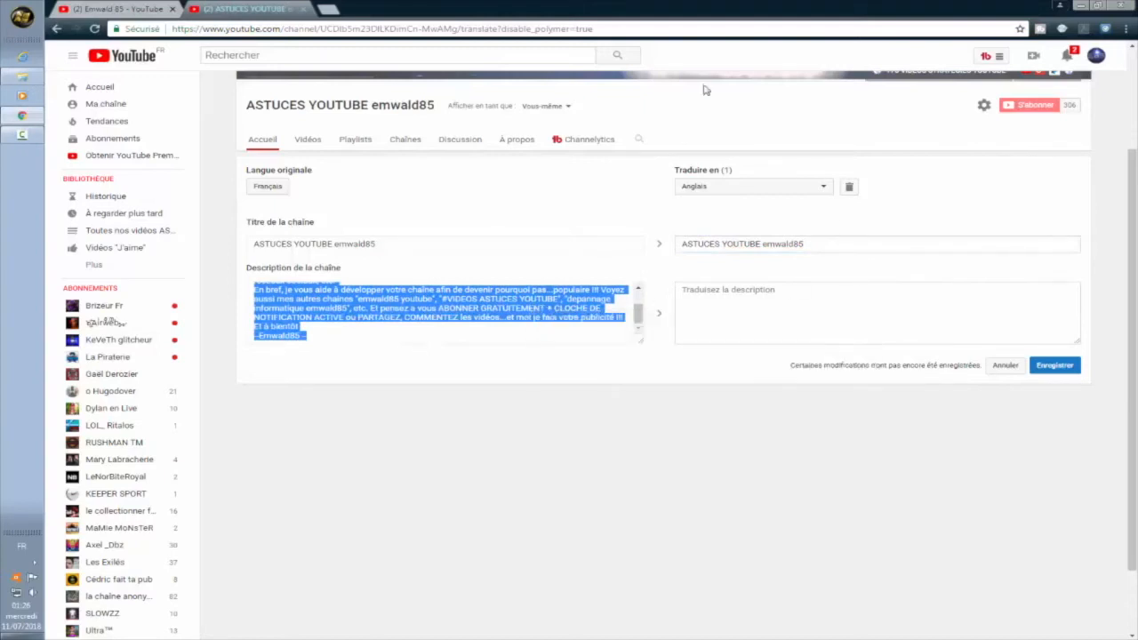
click(329, 9)
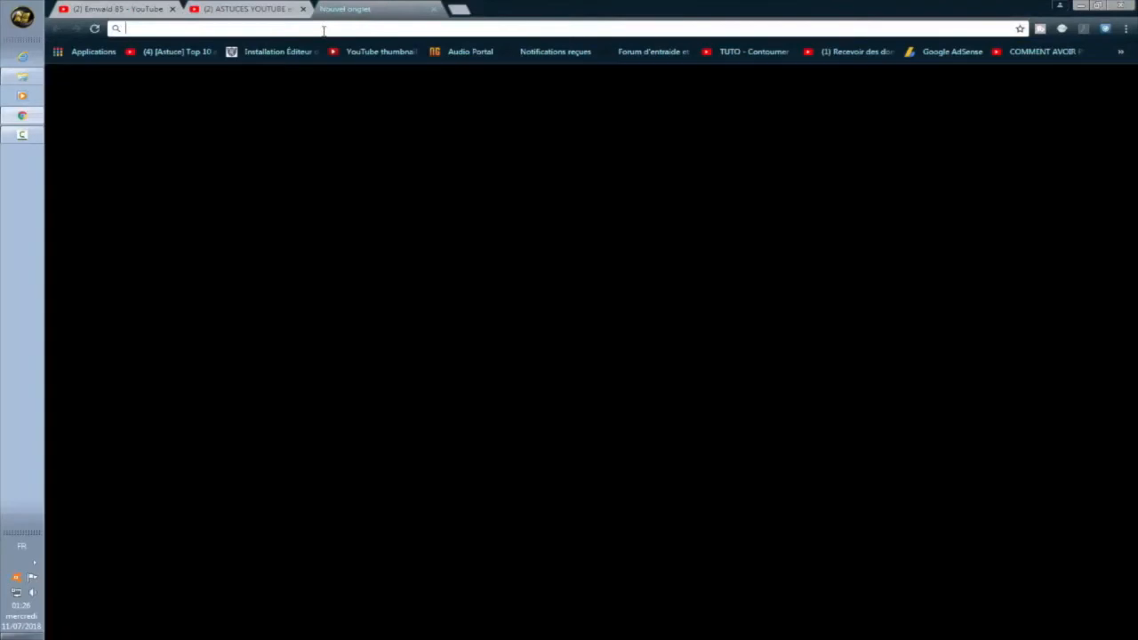
text(re)
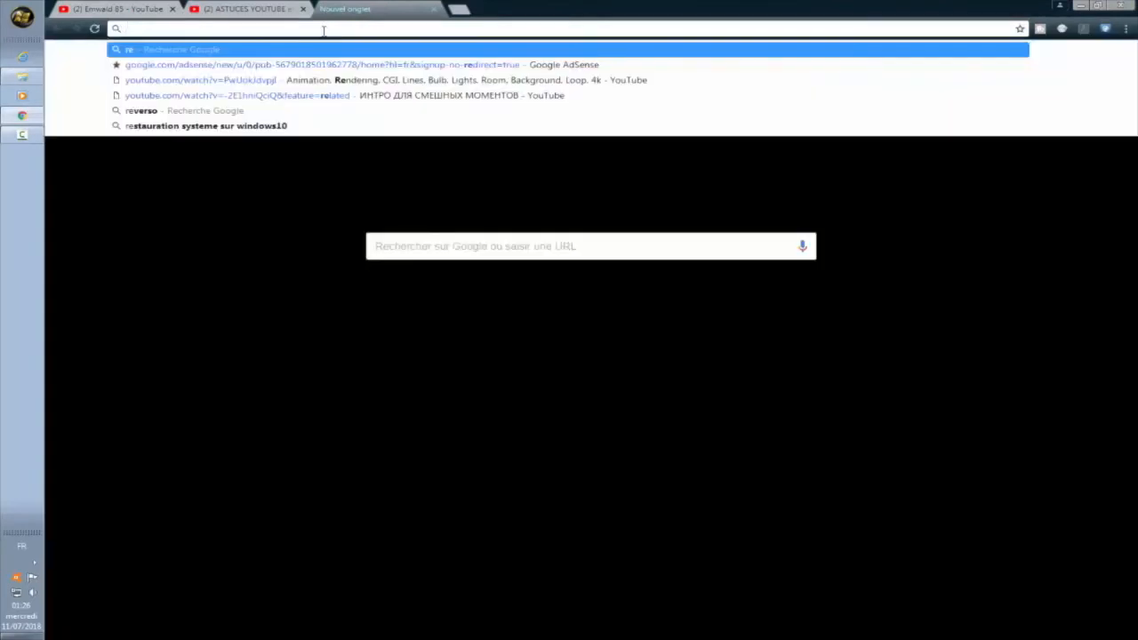
text(verso)
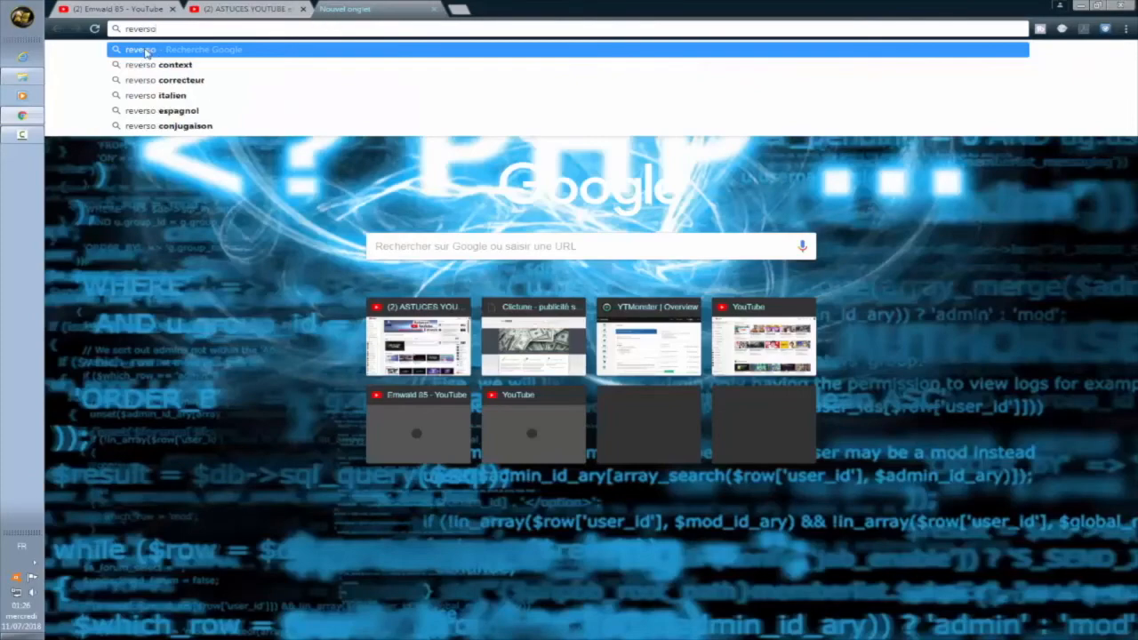
click(147, 51)
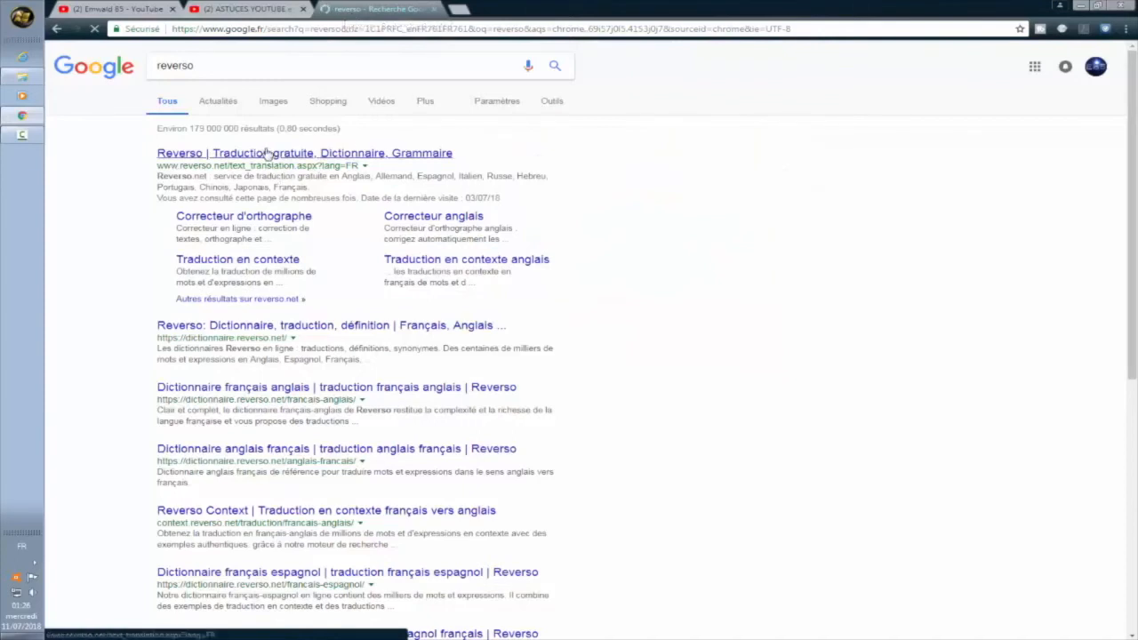
click(267, 153)
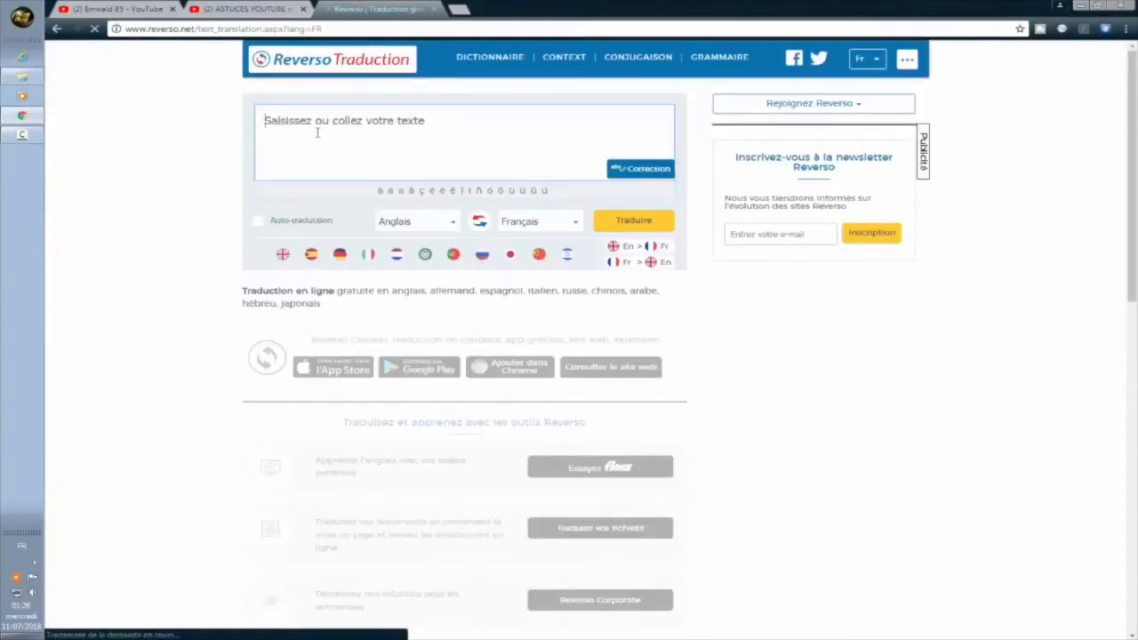
Step: Paste the description into the translator and translate it from Français to Anglais
right_click(315, 128)
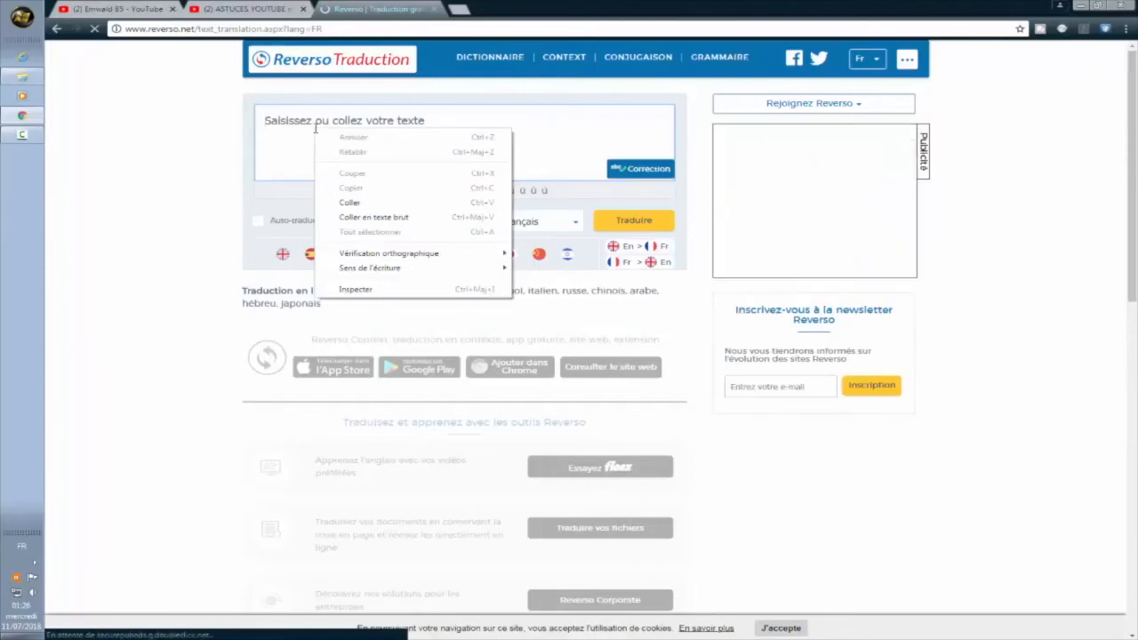
click(344, 204)
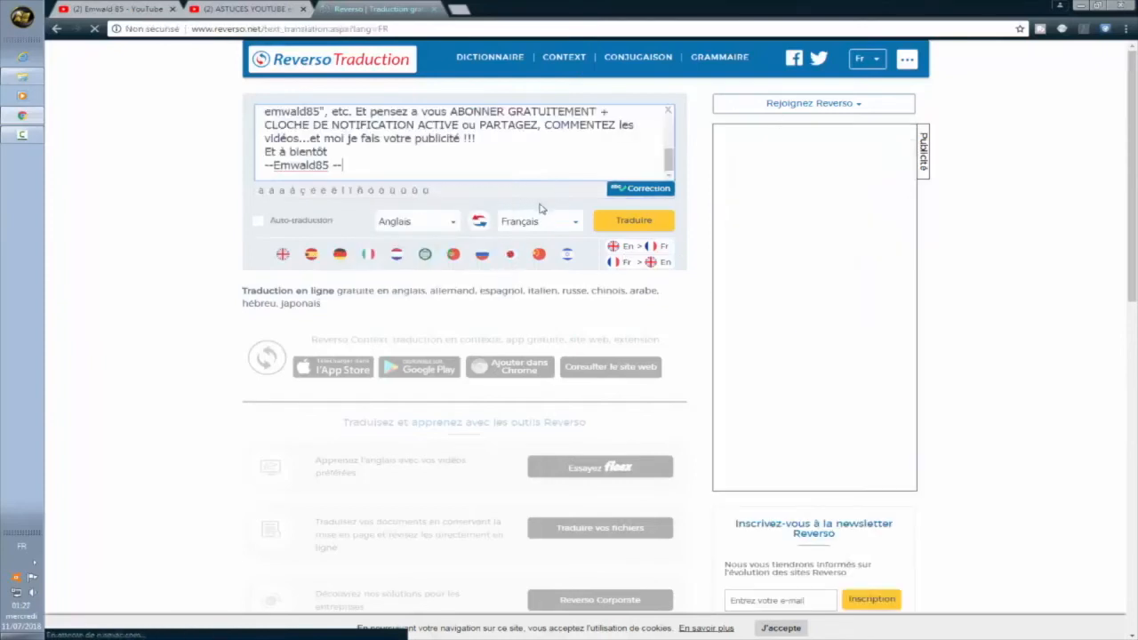
click(416, 226)
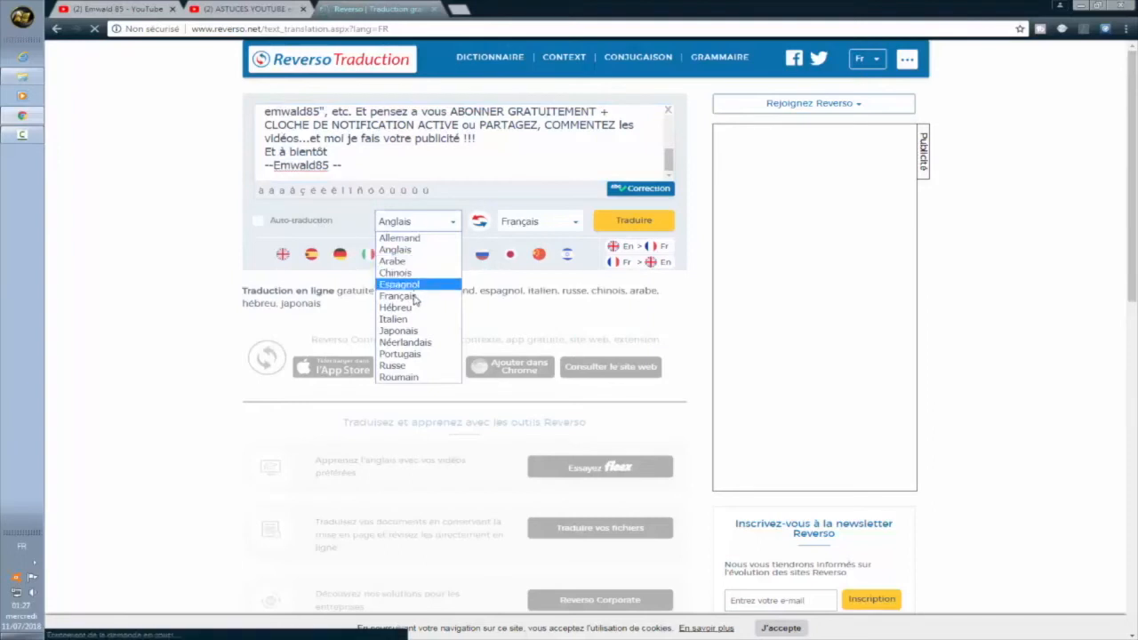
click(398, 296)
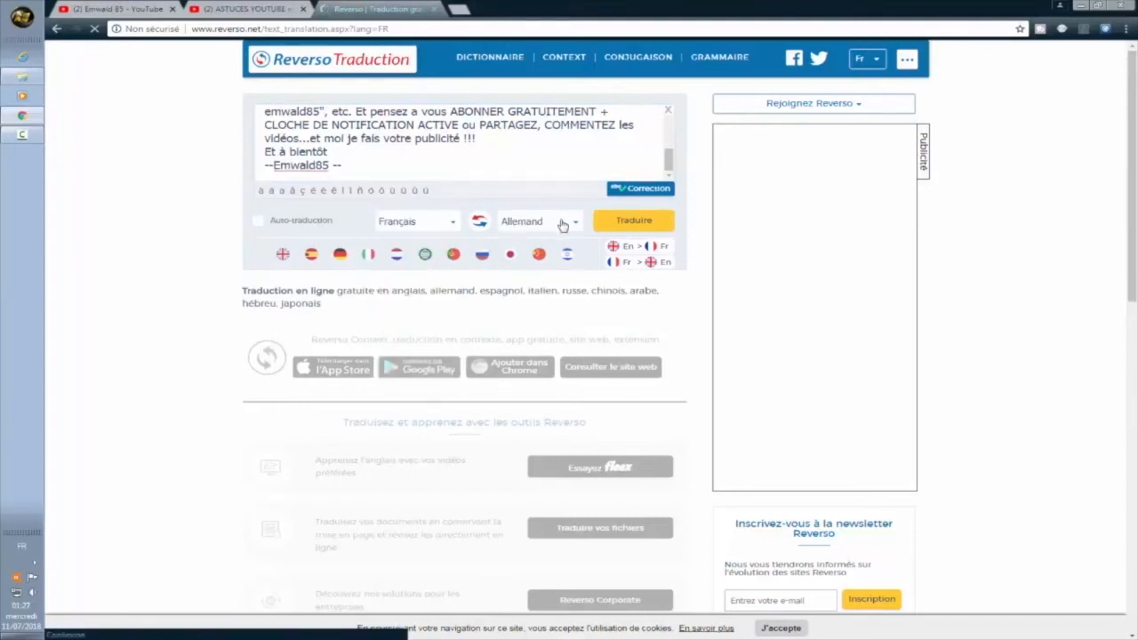
click(544, 223)
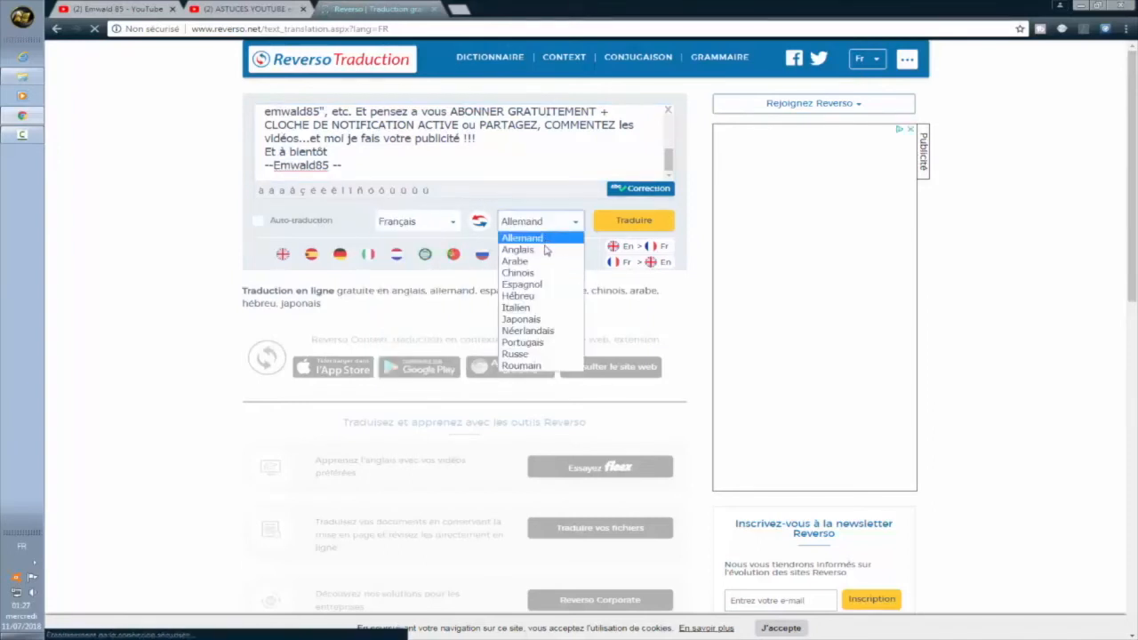
click(546, 250)
click(627, 219)
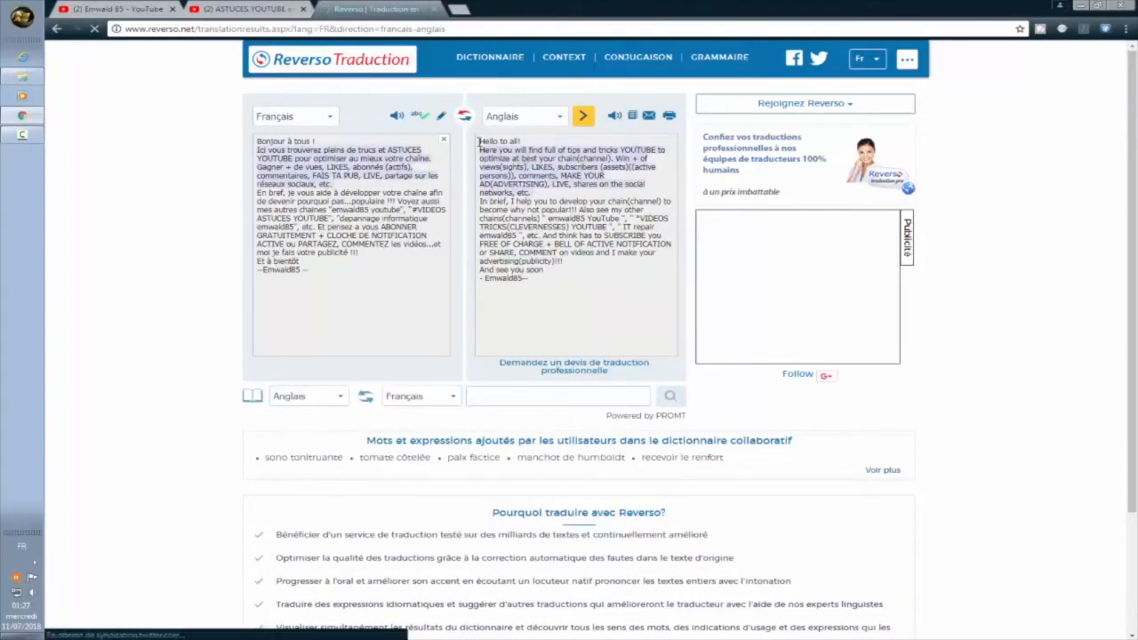
Step: Copy the English translation into the channel's translated description on YouTube and save the channel translation
drag(480, 141, 582, 281)
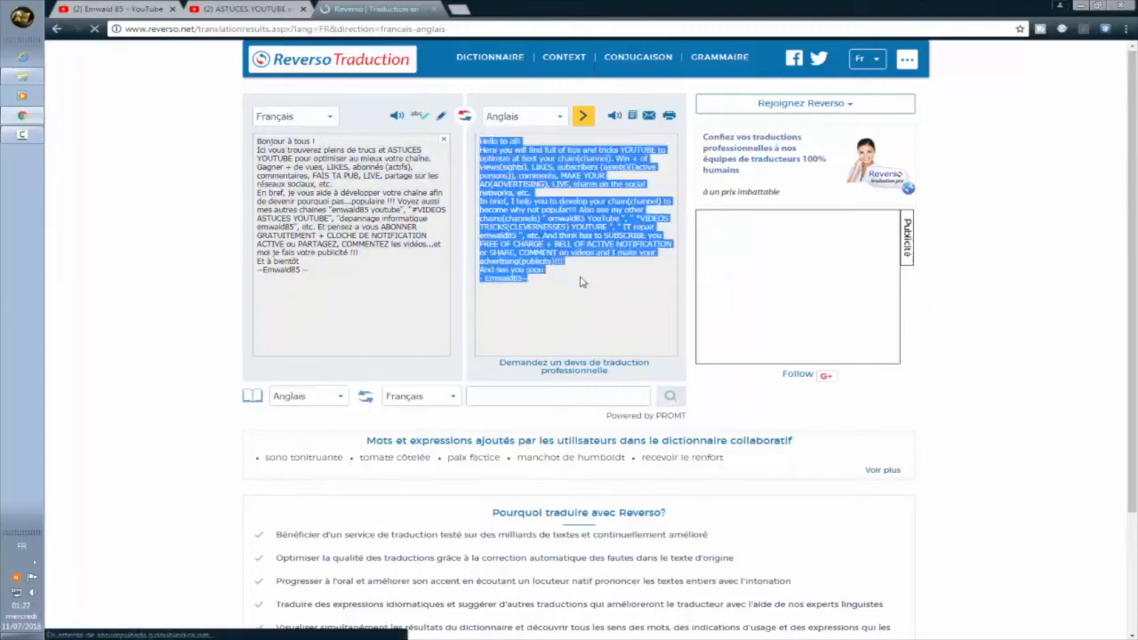
right_click(566, 220)
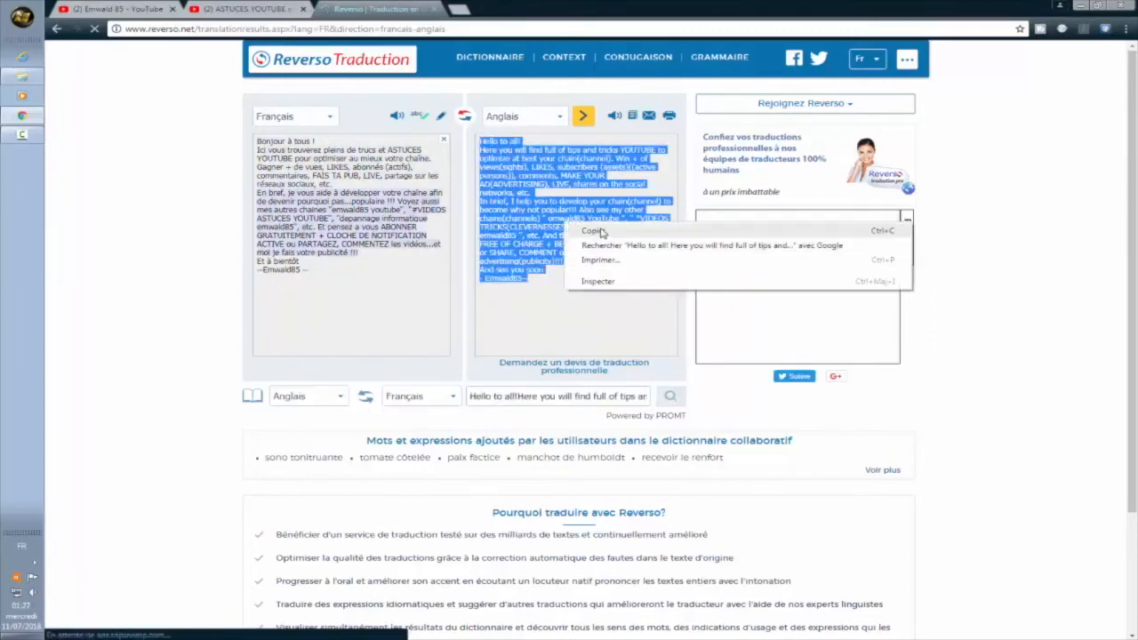
click(601, 232)
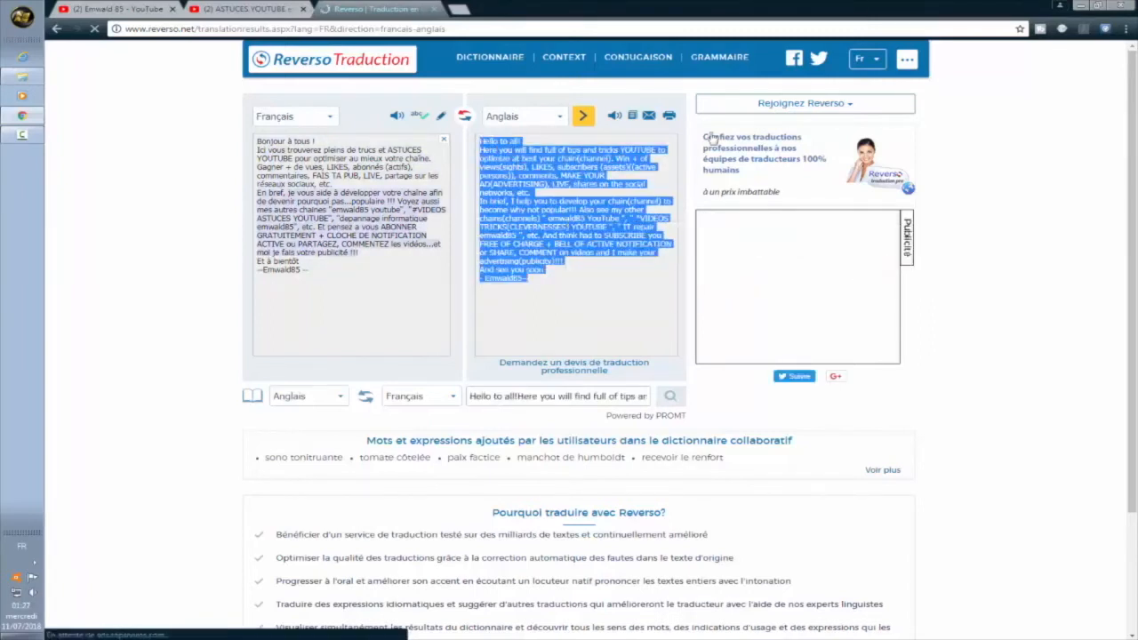
click(240, 9)
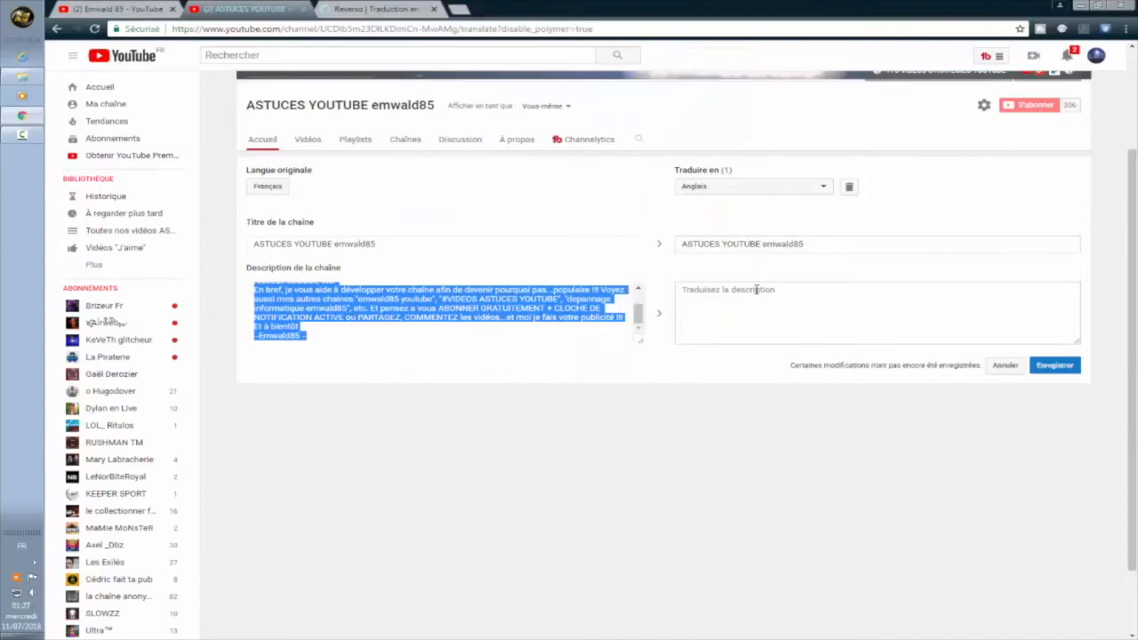
click(755, 289)
right_click(757, 290)
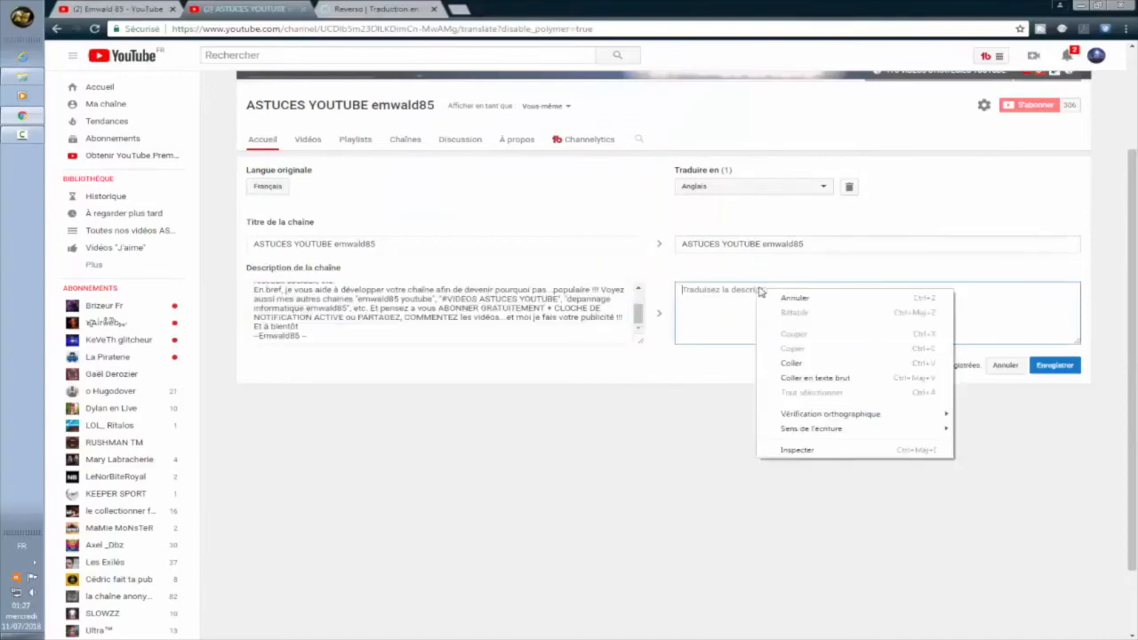
click(792, 363)
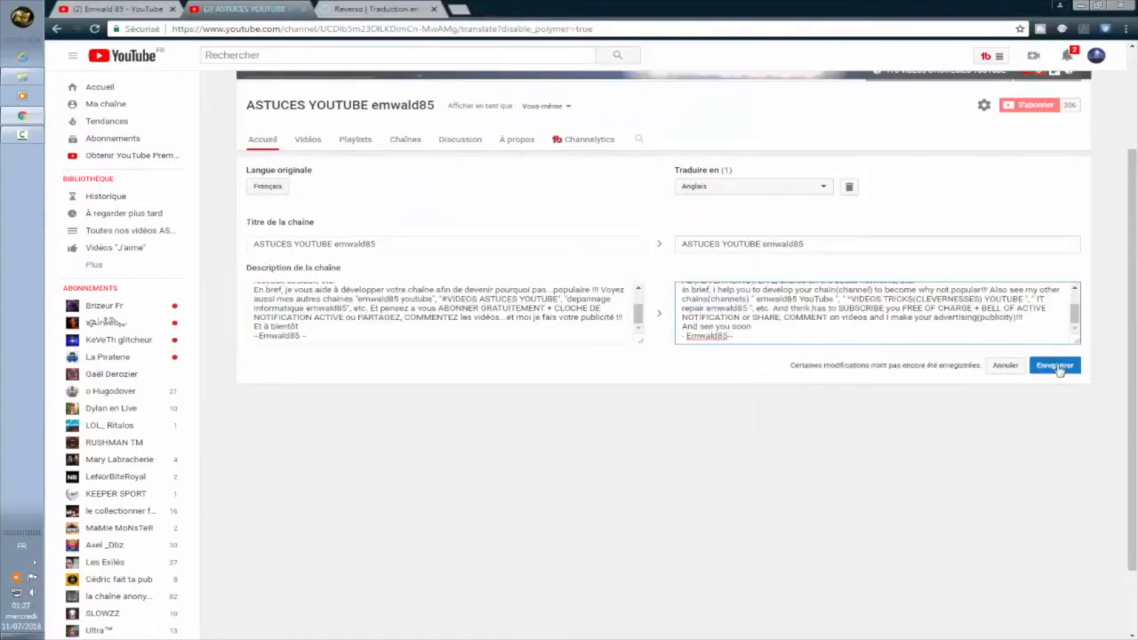
click(1059, 370)
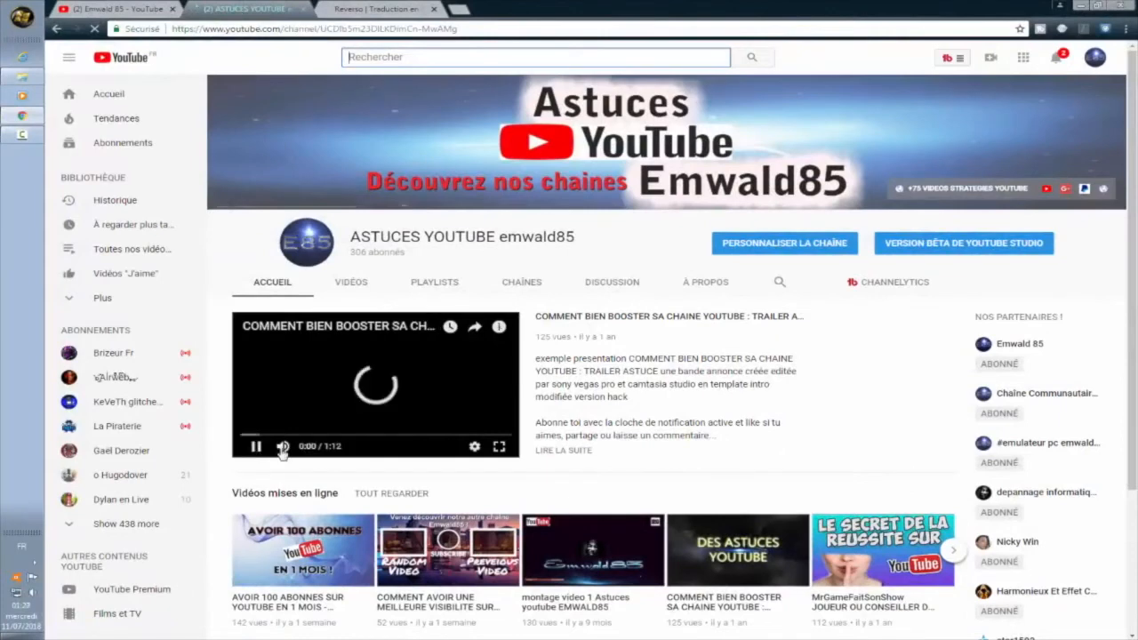
Step: Mute the channel's trailer and look over the channel home page in customization mode
click(283, 447)
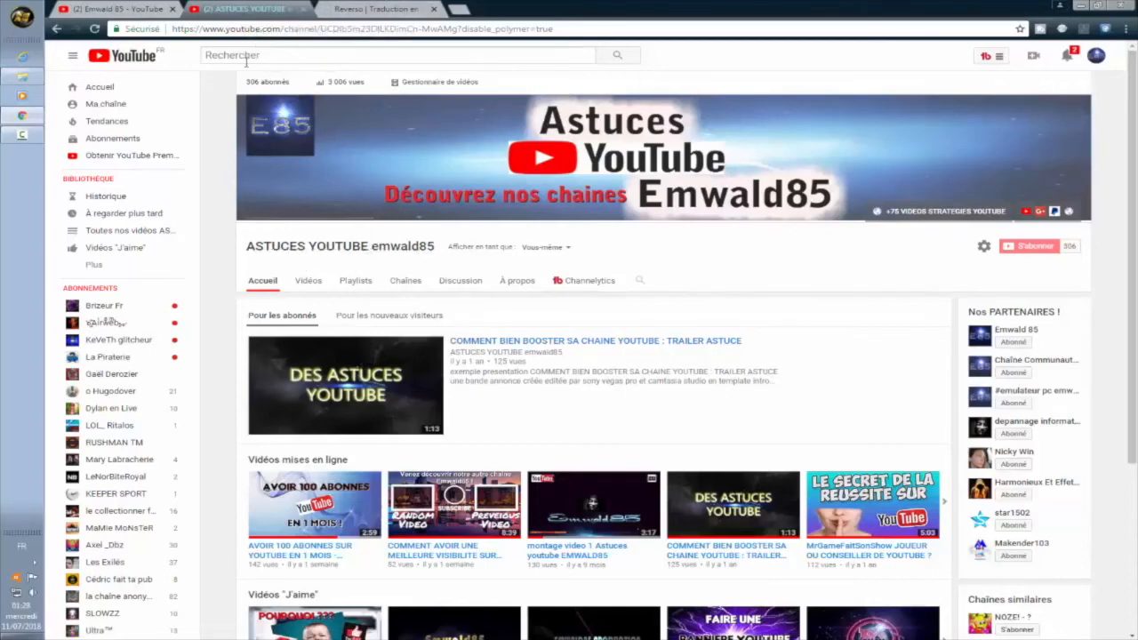
scroll(222, 240, down, 2)
scroll(534, 267, up, 1)
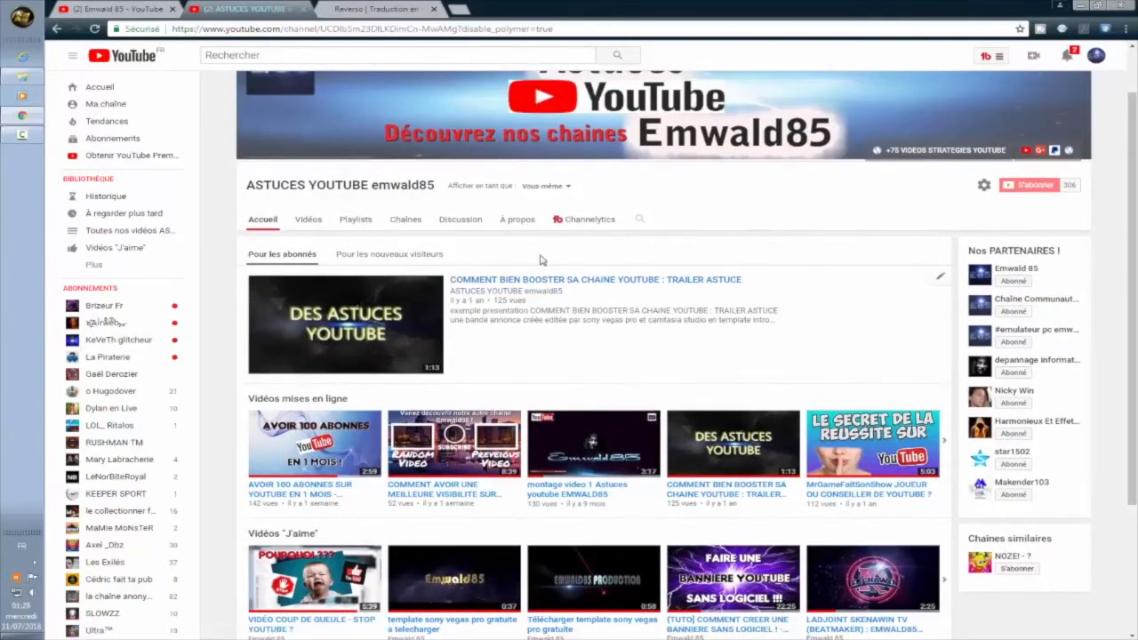
scroll(775, 172, up, 1)
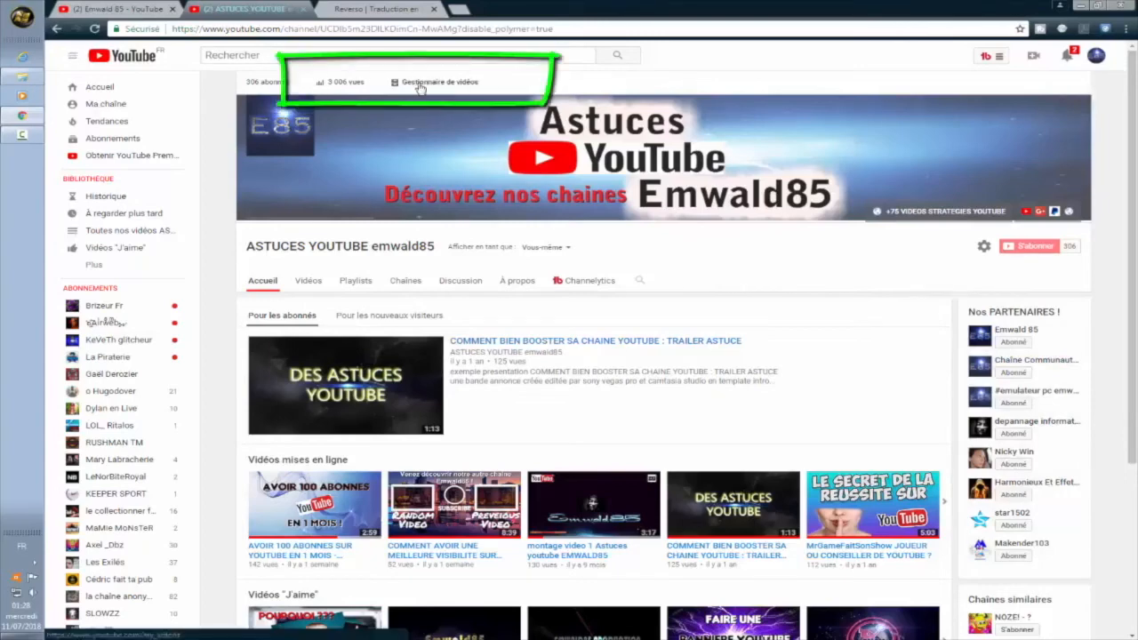
Step: Open the channel's view analytics and switch to the classic version of Creator Studio, skipping the feedback survey
click(348, 85)
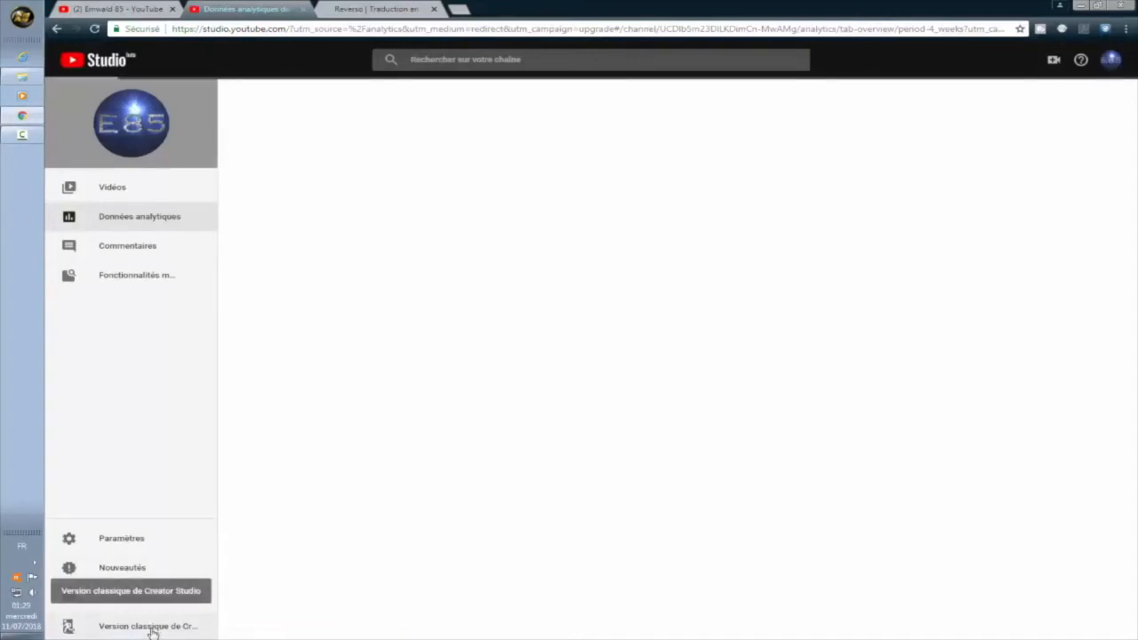
click(152, 629)
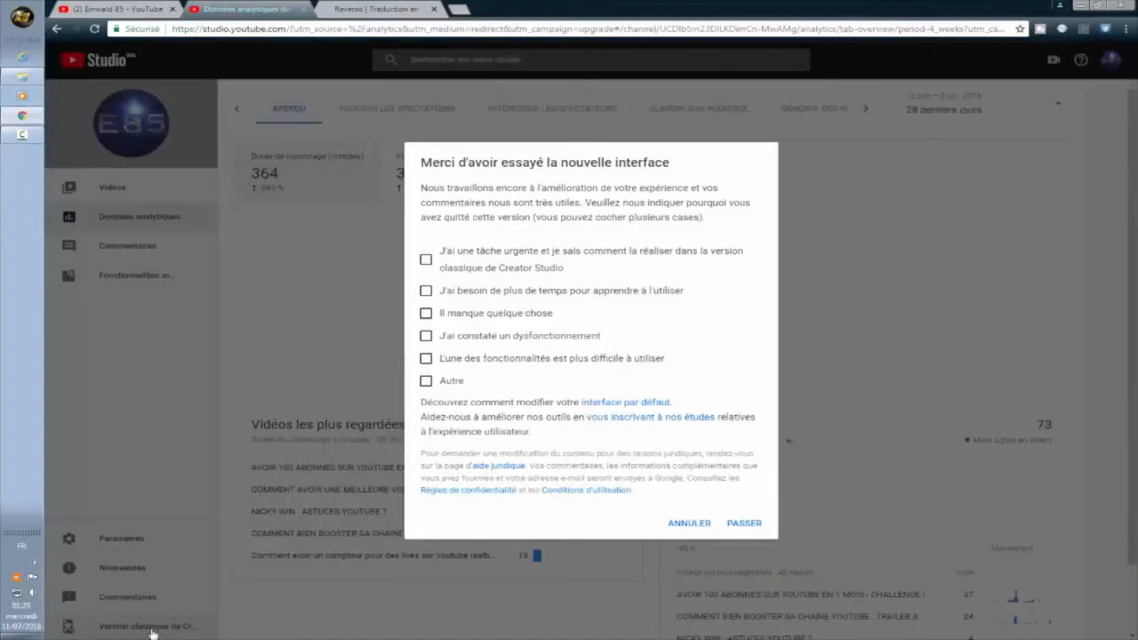
click(744, 524)
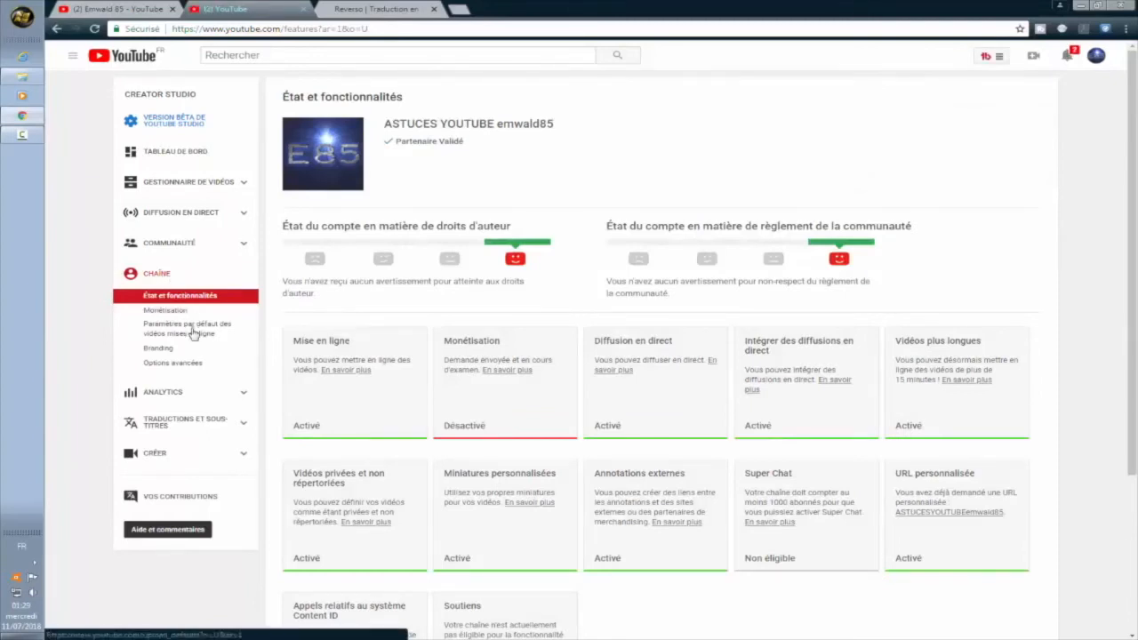
Step: Open the channel's advanced options and examine the channel keywords, highlighting ASTUCES YOUTUBE emwald85 at the start of the list
click(170, 370)
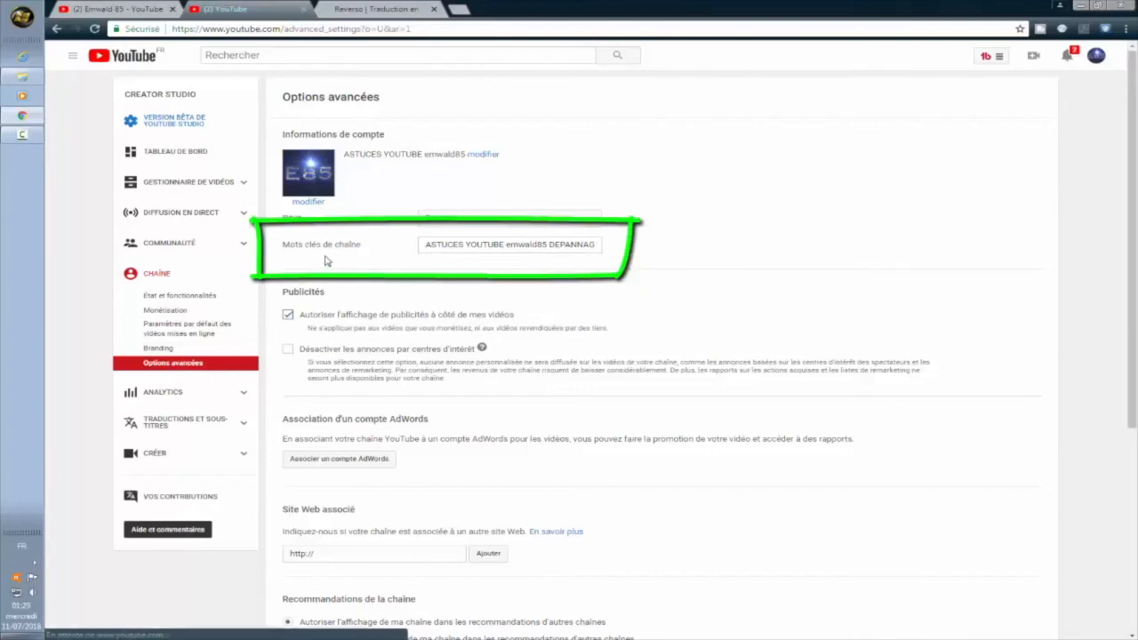
click(425, 244)
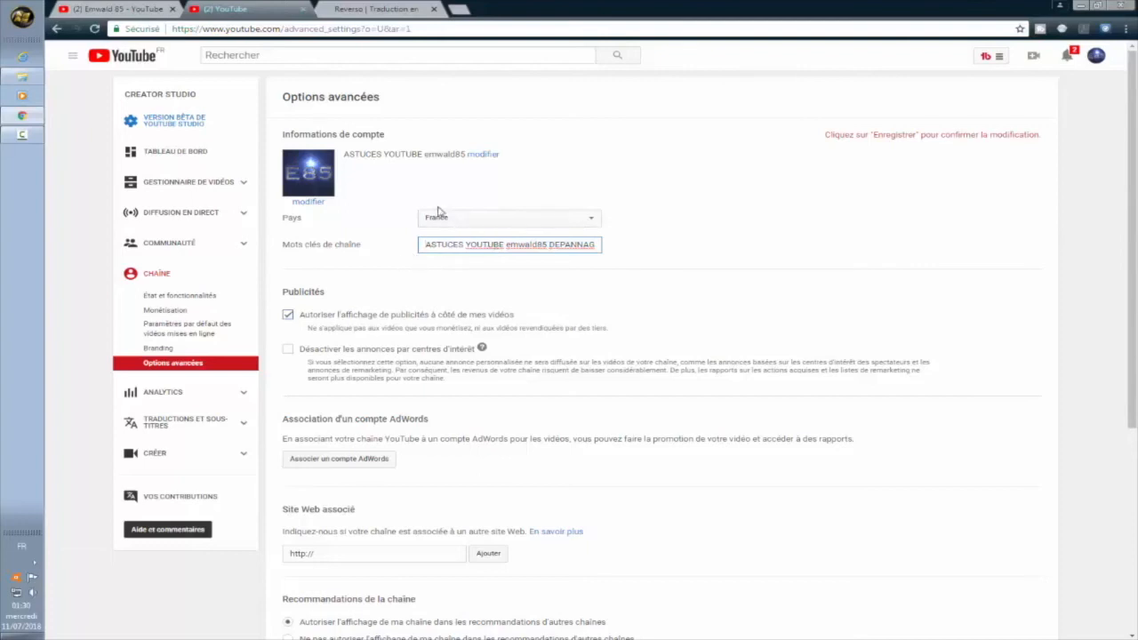
drag(426, 246, 541, 250)
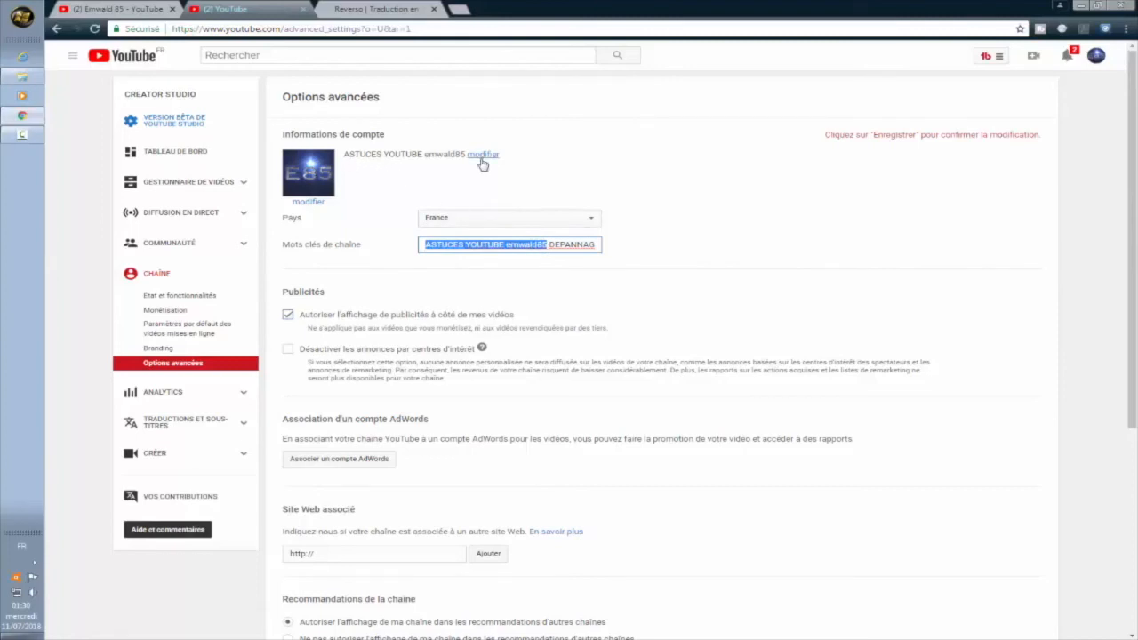
click(550, 246)
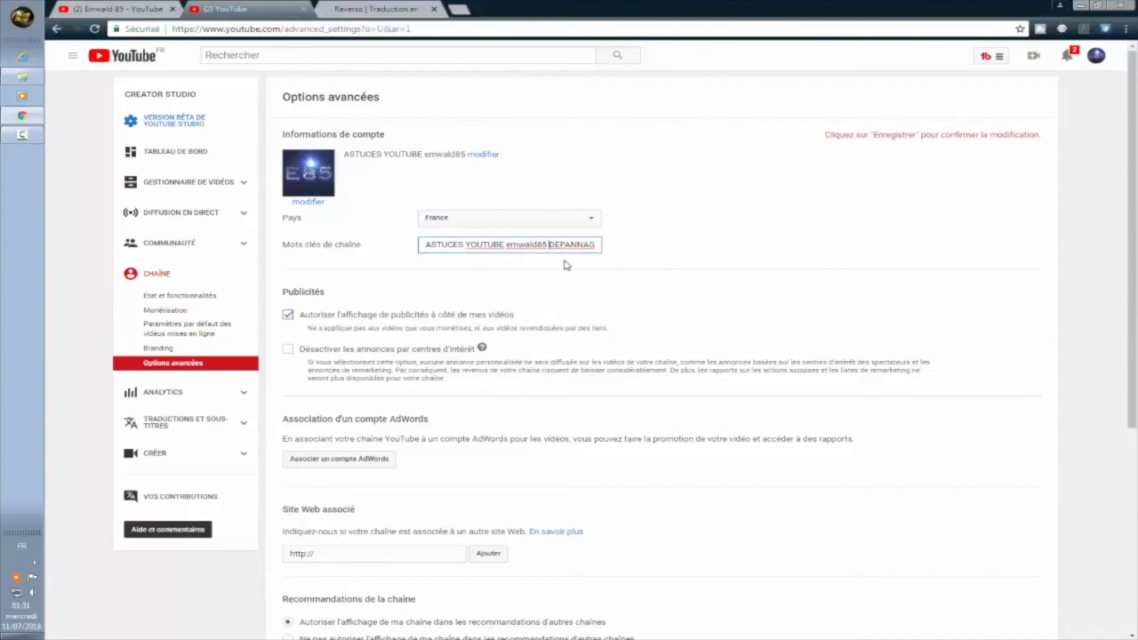
Step: Review the advertising, AdWords, associated website, recommendation and subscriber count settings in the channel's advanced options
scroll(563, 289, down, 3)
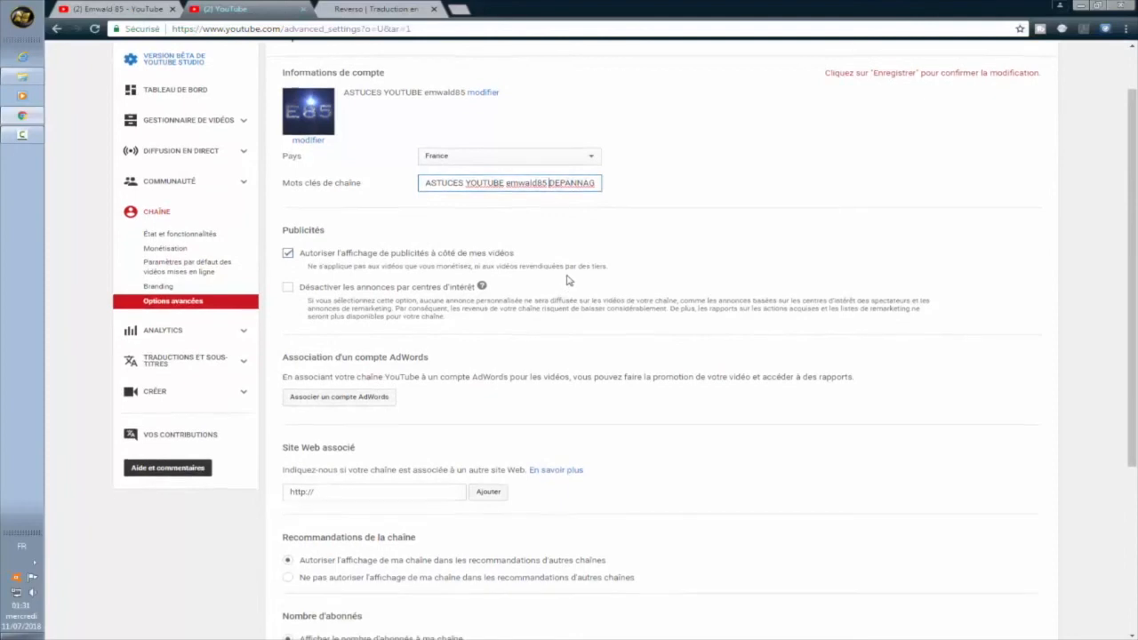
scroll(563, 279, down, 3)
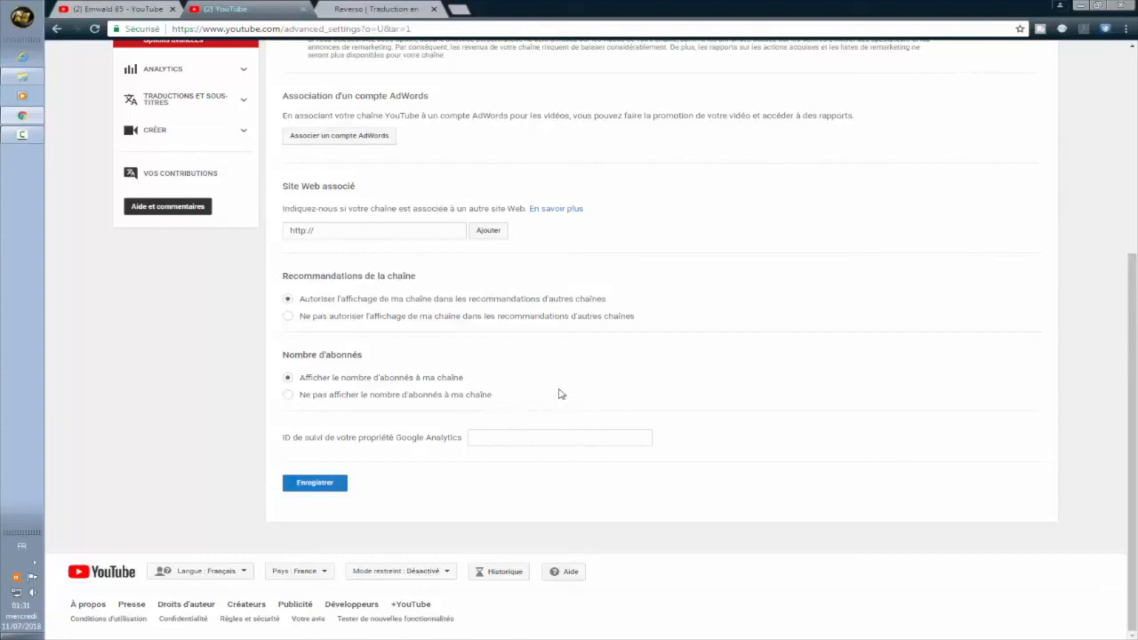
scroll(834, 336, up, 3)
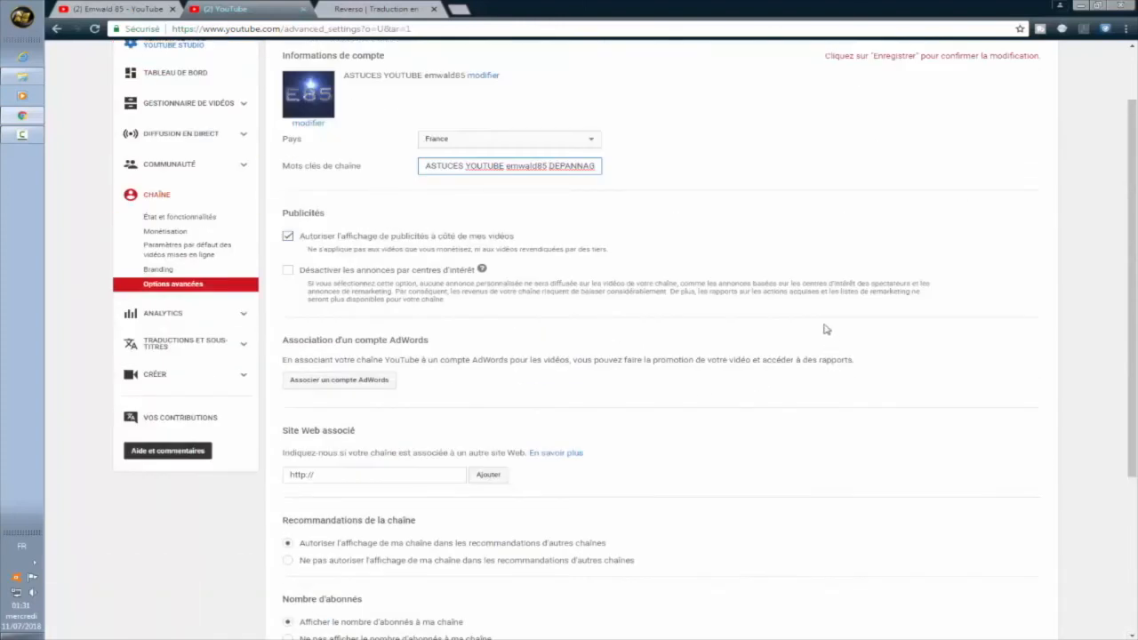
scroll(735, 177, up, 1)
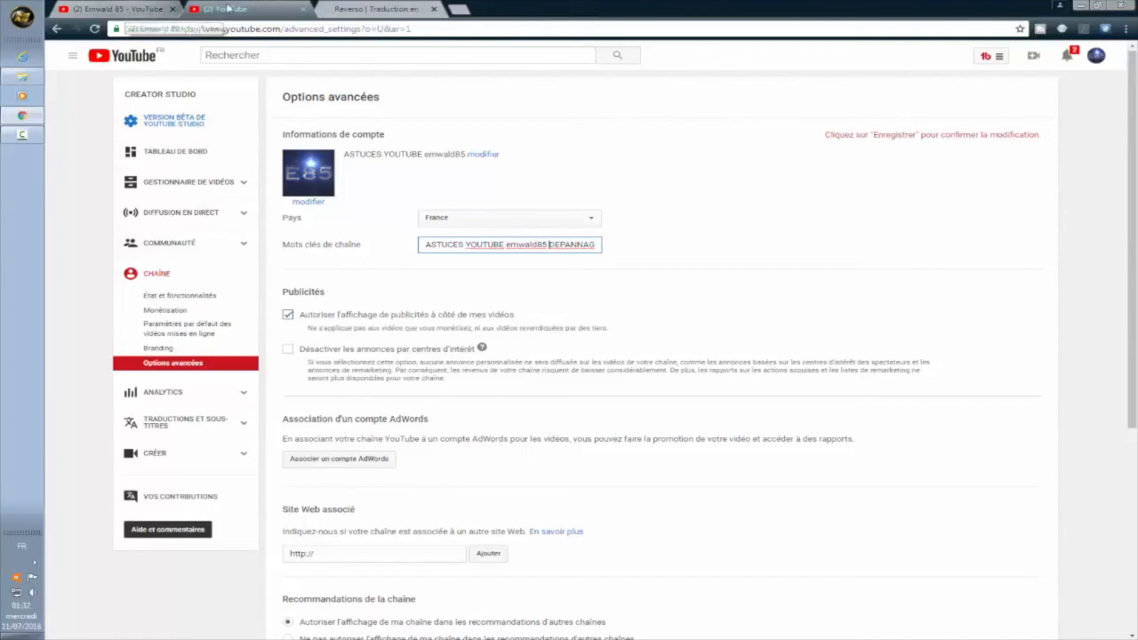
Step: Look over the titles and thumbnails of the uploaded videos on the Emwald 85 channel's video page
click(129, 9)
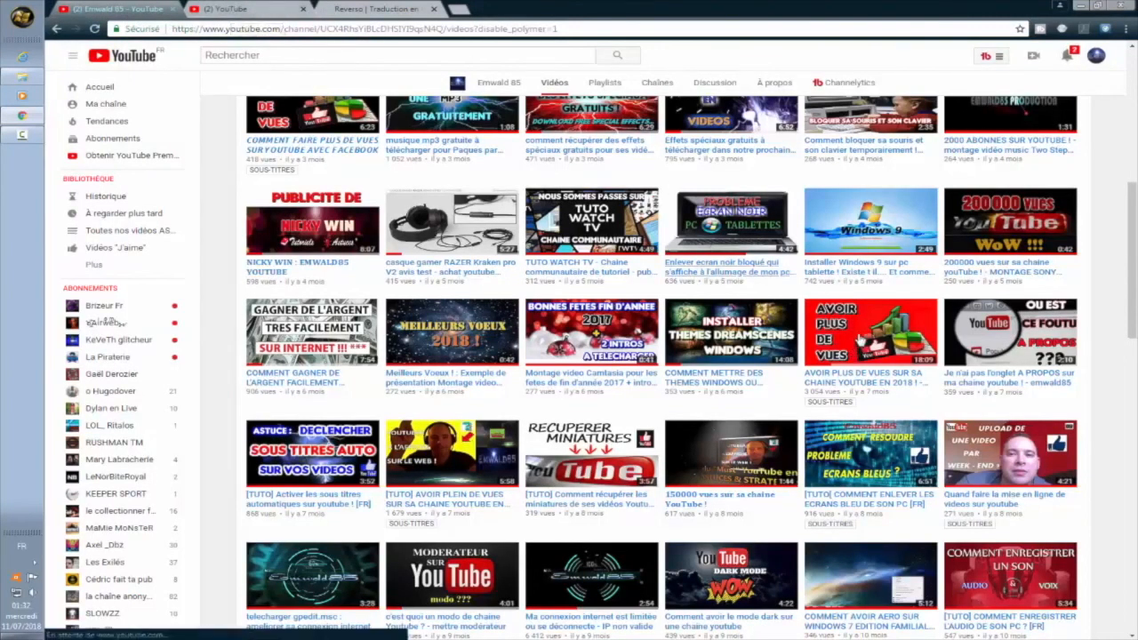
scroll(852, 329, up, 5)
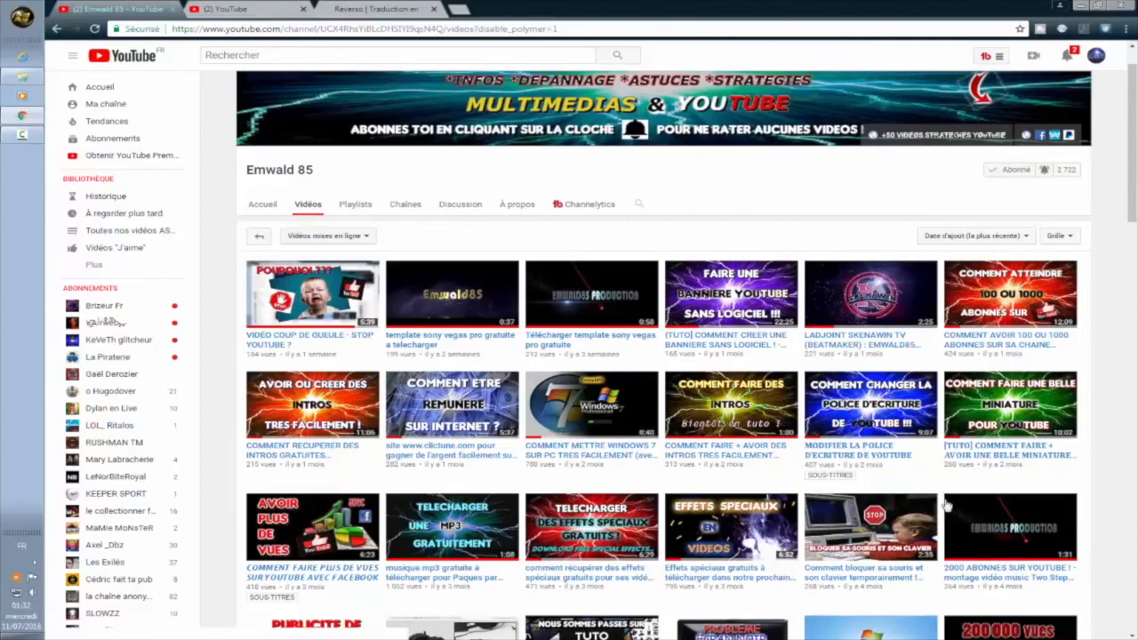
scroll(458, 271, down, 1)
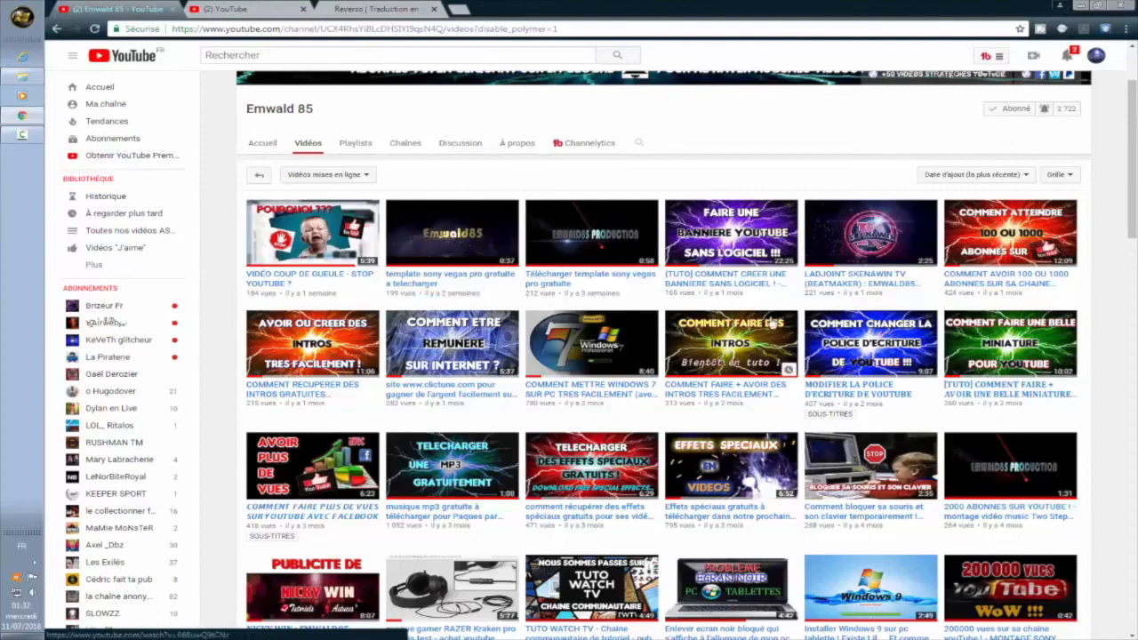
scroll(758, 311, down, 2)
scroll(469, 389, down, 3)
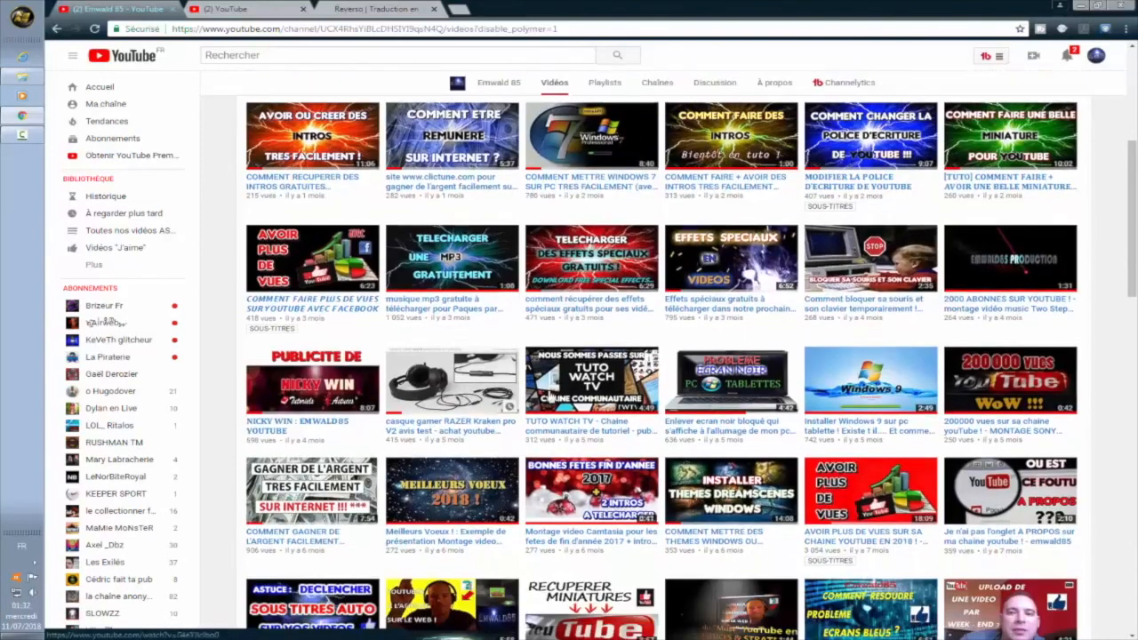
scroll(507, 405, down, 3)
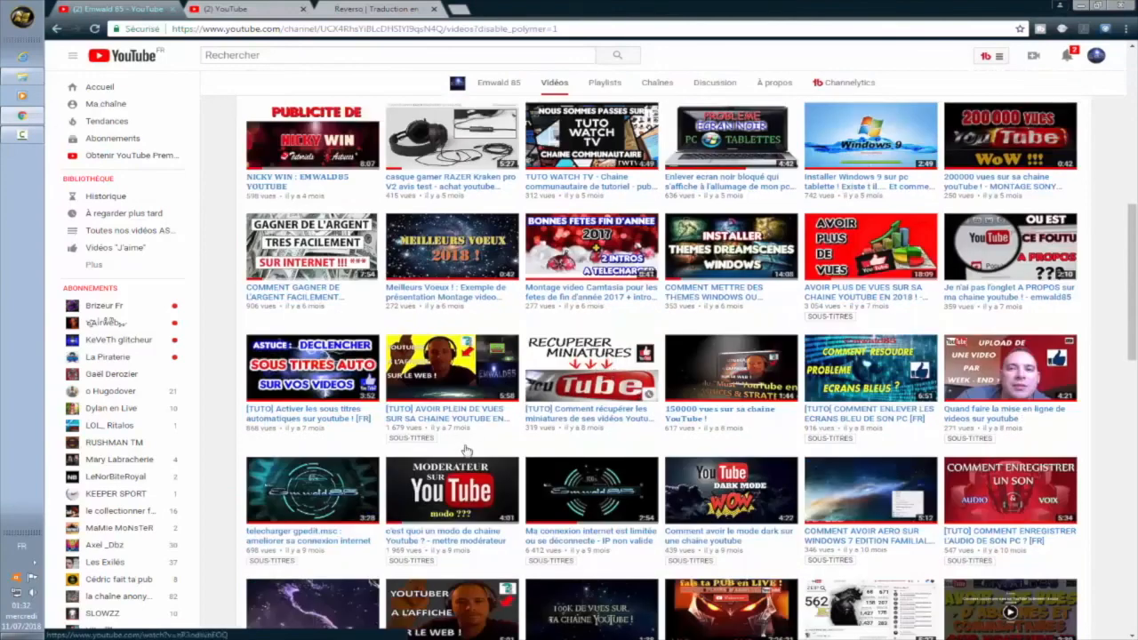
scroll(625, 488, down, 1)
scroll(626, 488, up, 1)
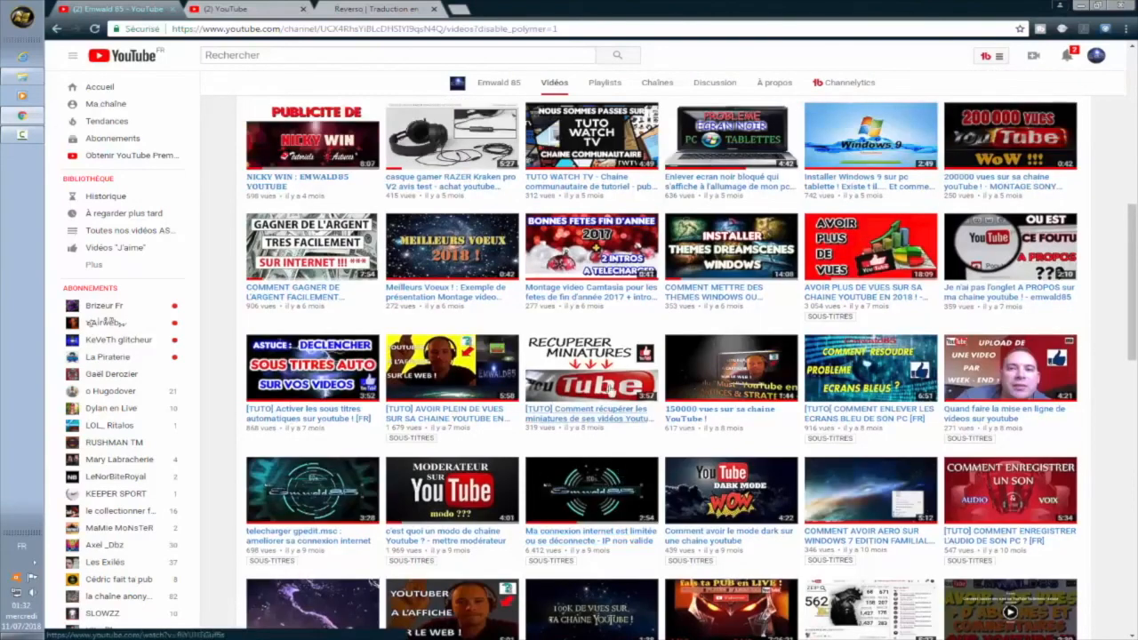
Step: Return to the channel's advanced options in Creator Studio and open the video manager
click(230, 8)
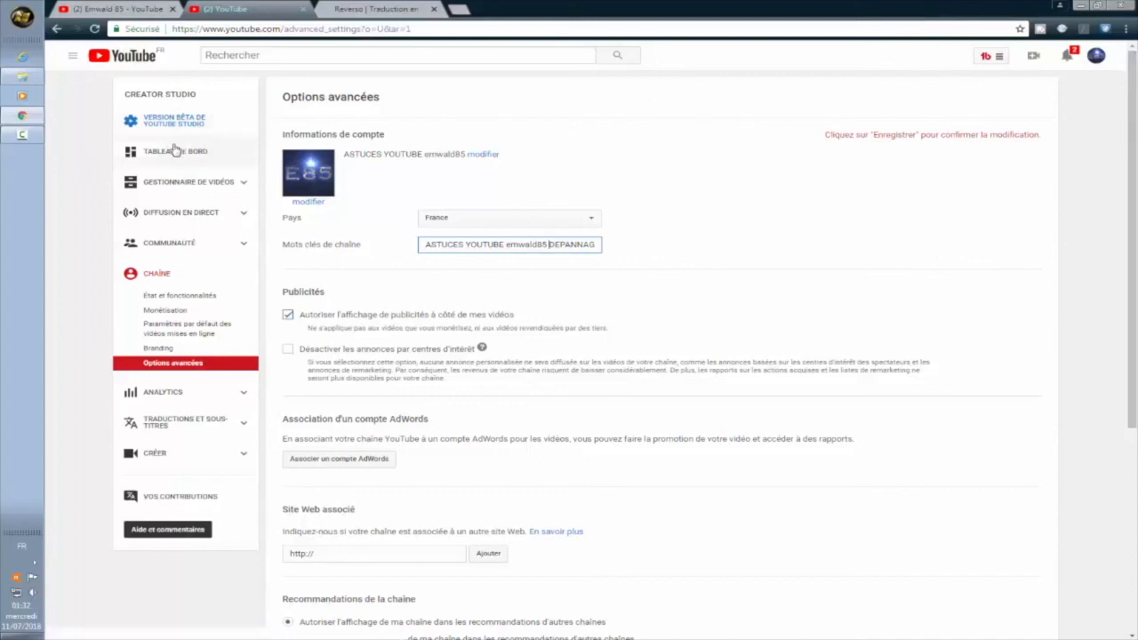
click(172, 185)
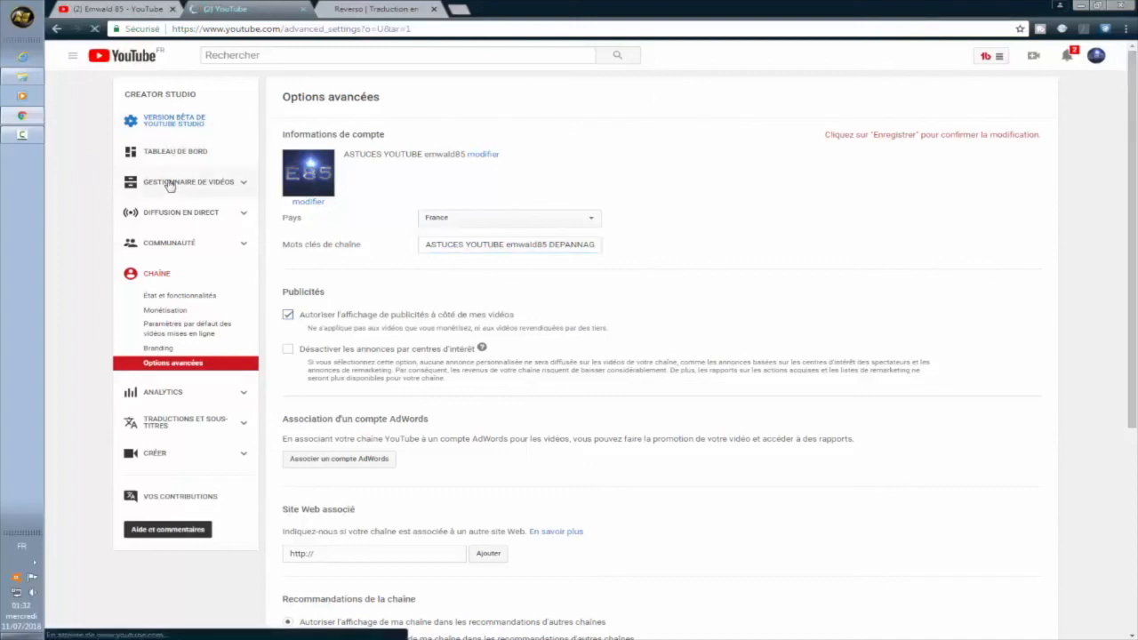